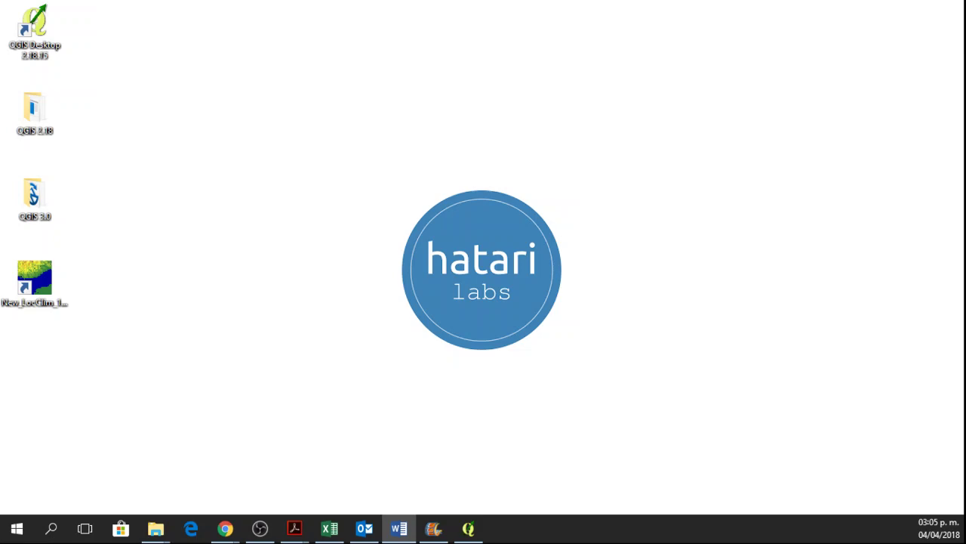
# Step: Open the 'Local Climate Estimator (New_LocClim)' result from Chrome's locclim search
pyautogui.moveTo(219, 532)
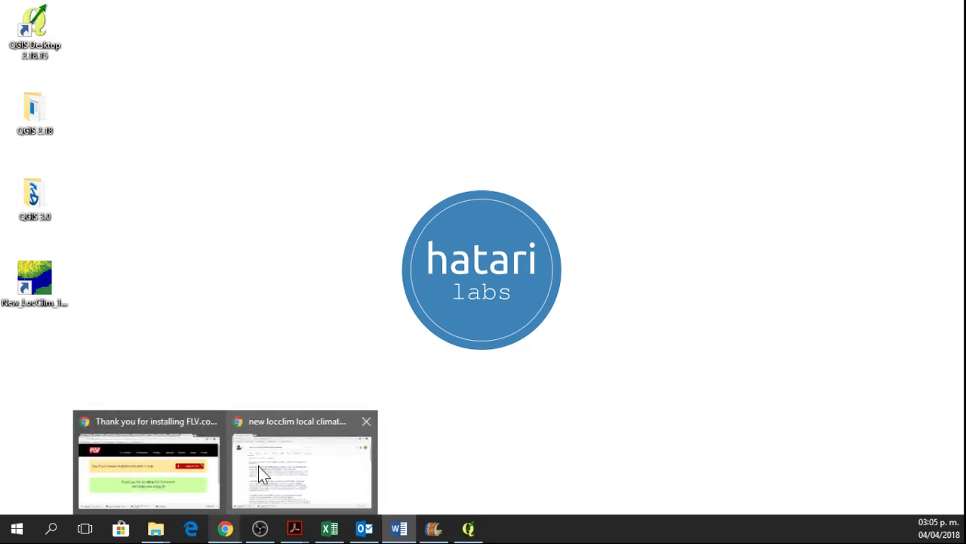
pyautogui.click(258, 465)
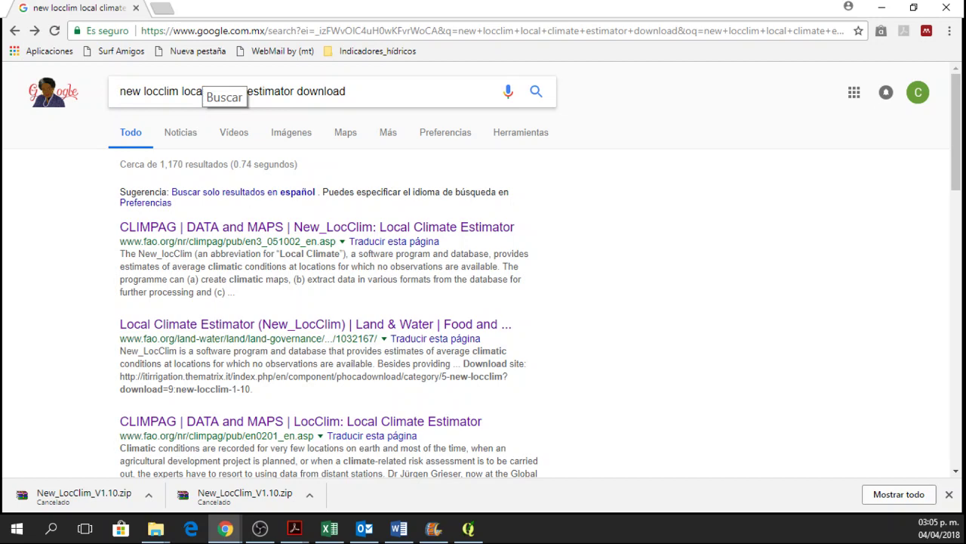
pyautogui.click(133, 91)
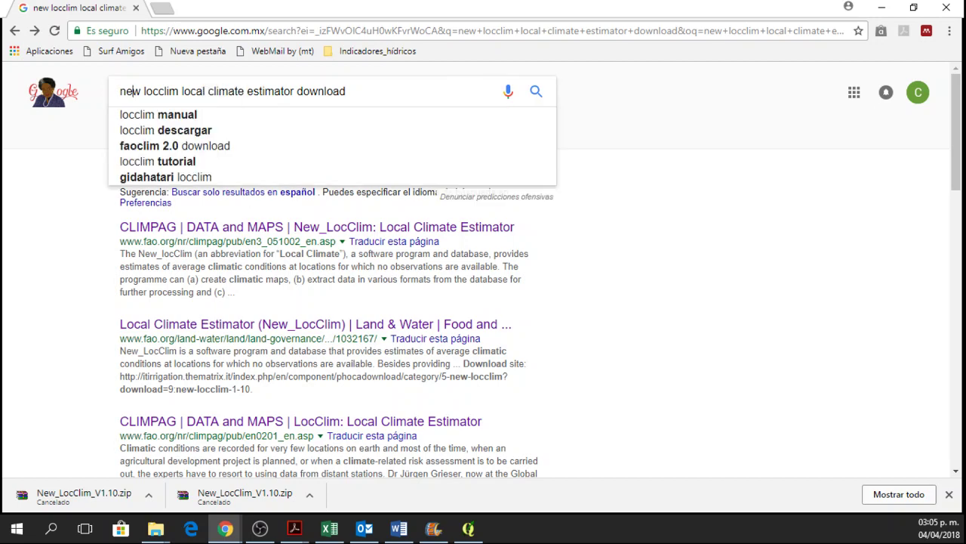
pyautogui.click(346, 91)
pyautogui.click(627, 193)
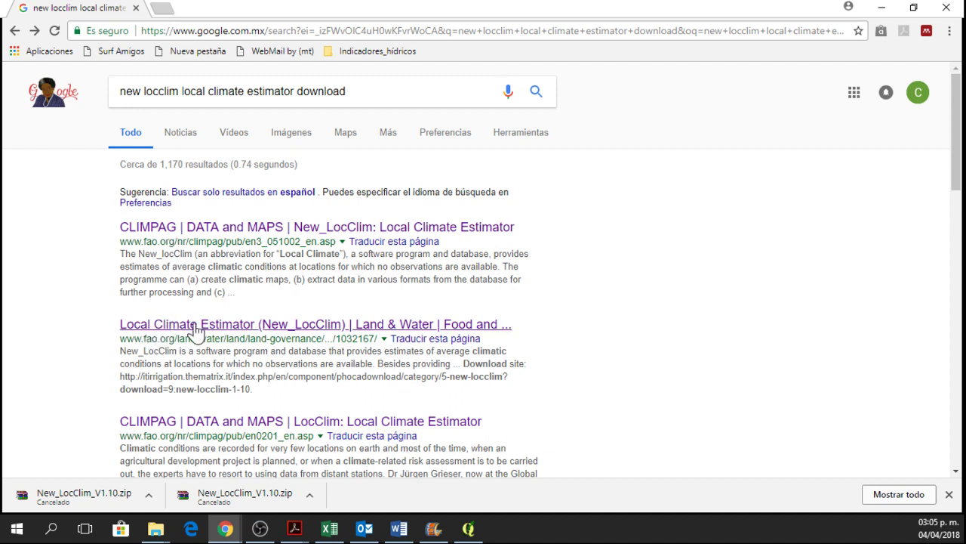
pyautogui.click(235, 326)
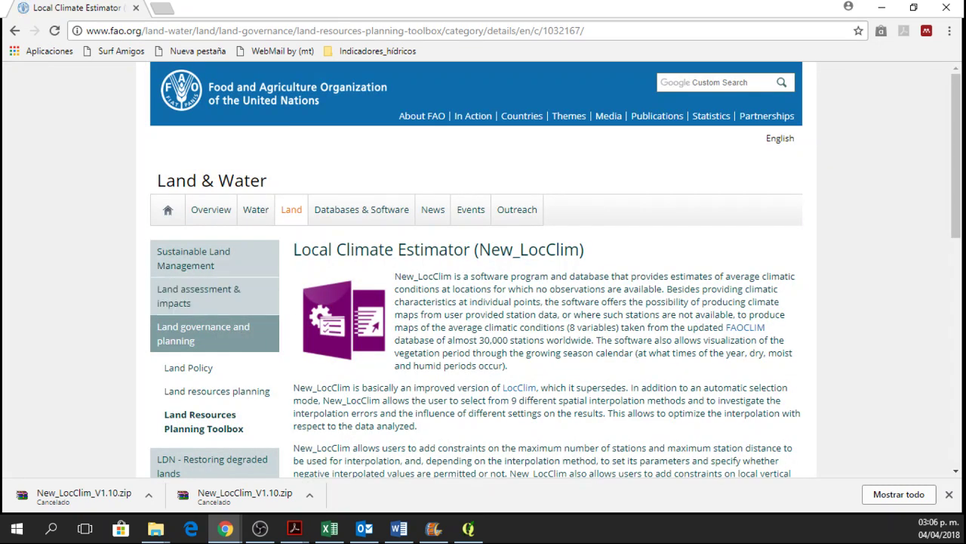
# Step: Start downloading New_LocClim_V1.10.zip from the FAO page's download site link
pyautogui.moveTo(395, 276); pyautogui.dragTo(521, 380)
pyautogui.click(492, 332)
pyautogui.scroll(-2, 556, 269)
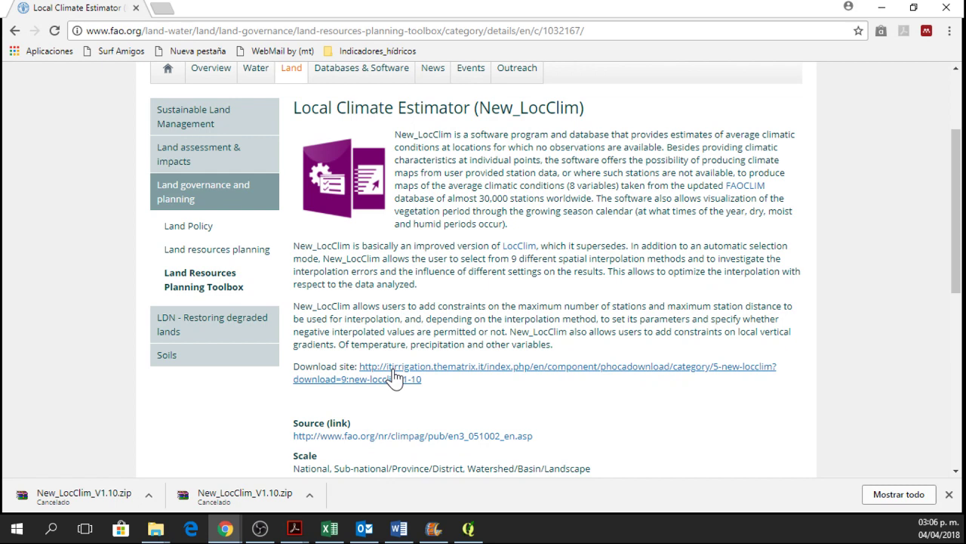
pyautogui.click(394, 377)
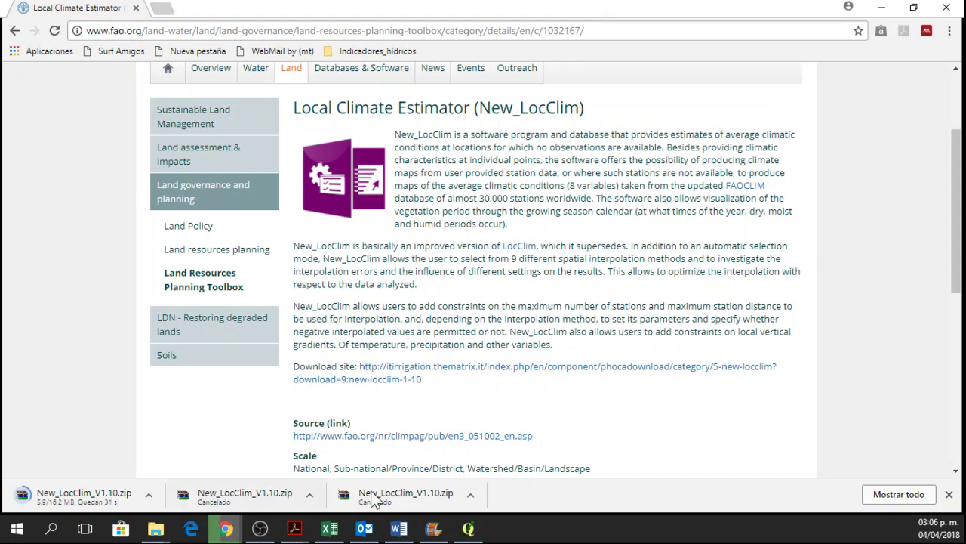
# Step: Bring up QGIS maximized and start a new empty project
pyautogui.click(881, 7)
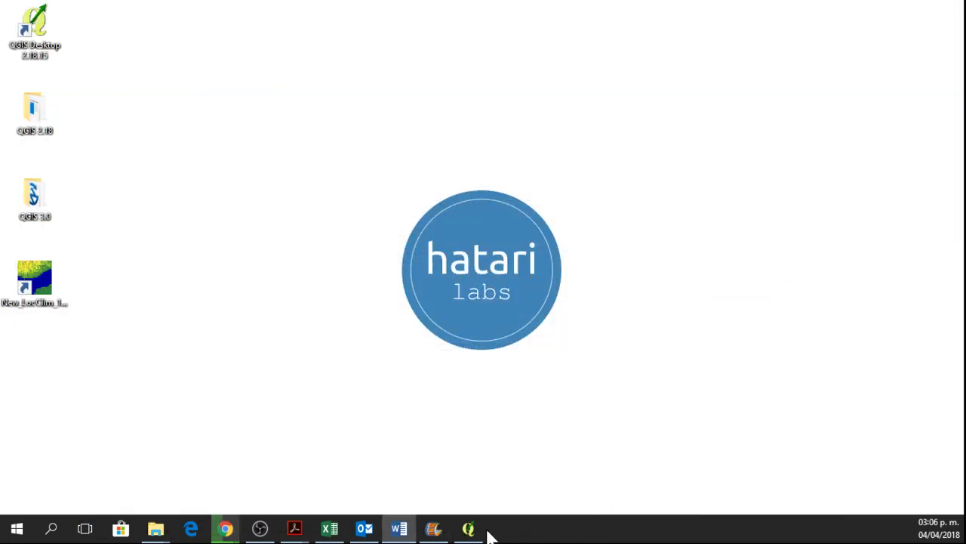
pyautogui.click(478, 451)
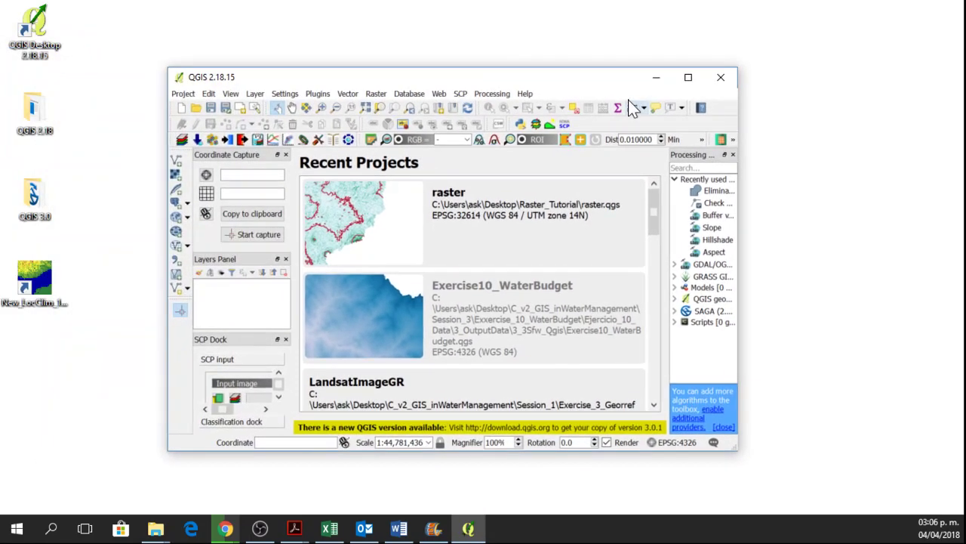
pyautogui.click(686, 76)
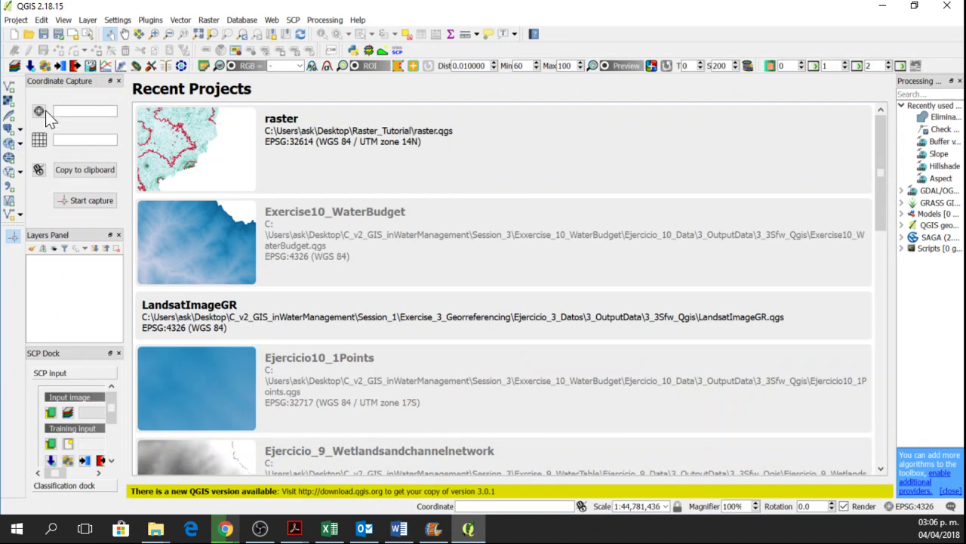
pyautogui.click(15, 34)
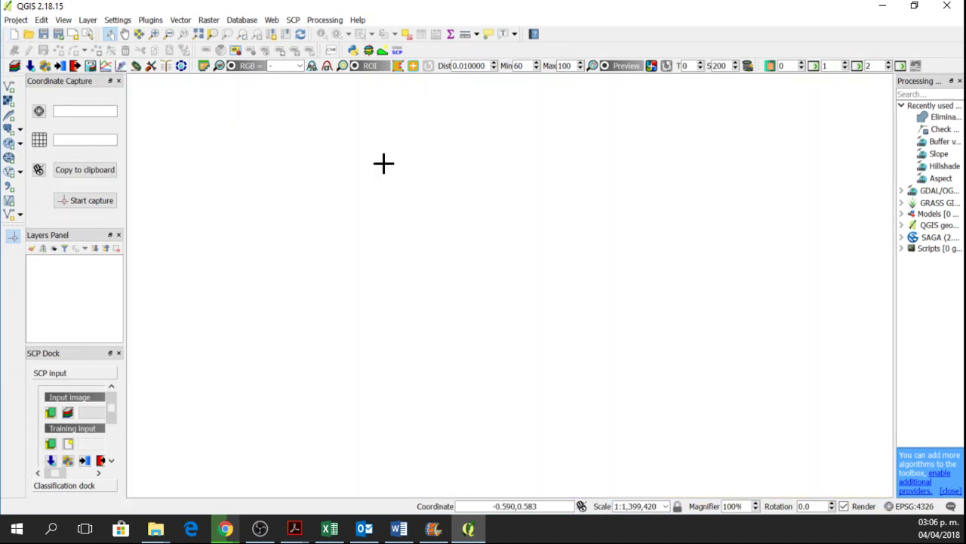
# Step: Add the Basin_b.shp shapefile as a vector layer
pyautogui.click(9, 86)
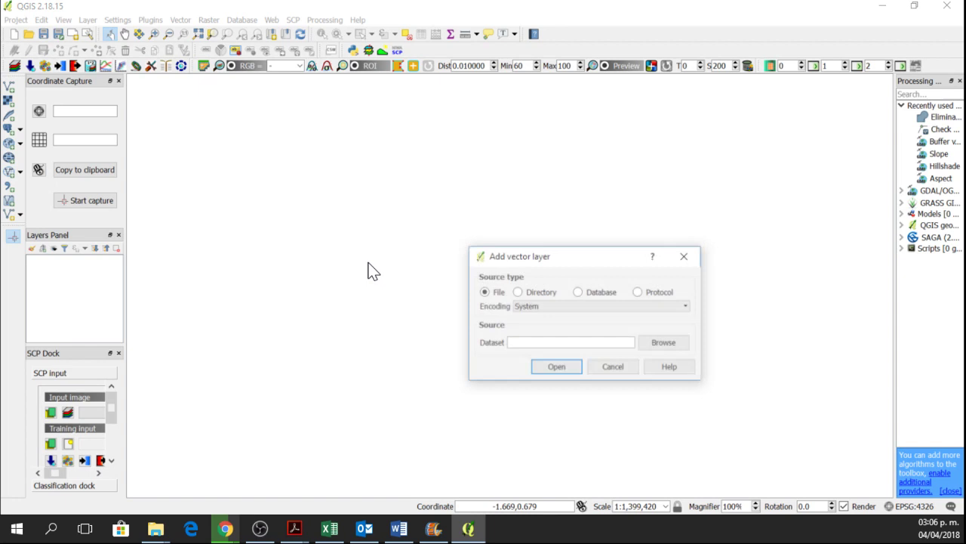
pyautogui.click(682, 342)
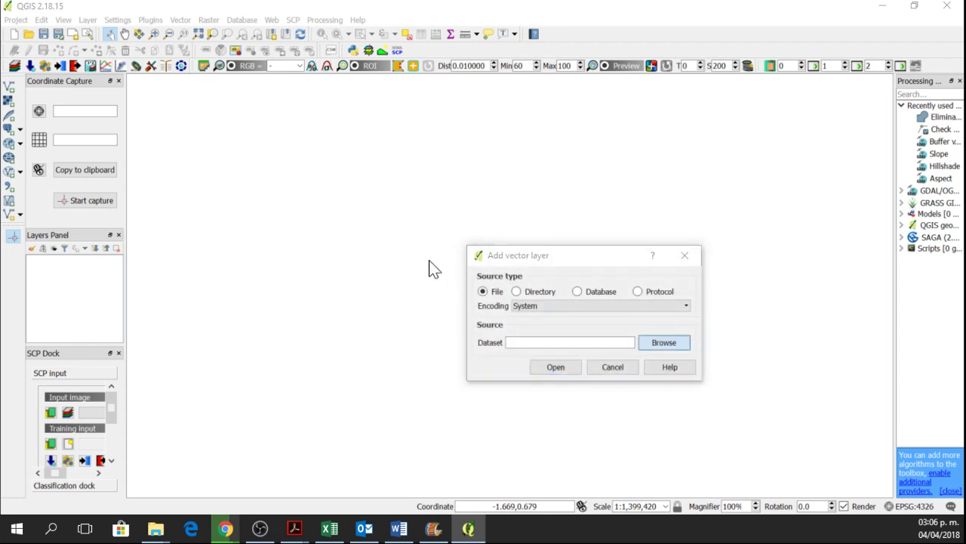
pyautogui.scroll(-2, 642, 324)
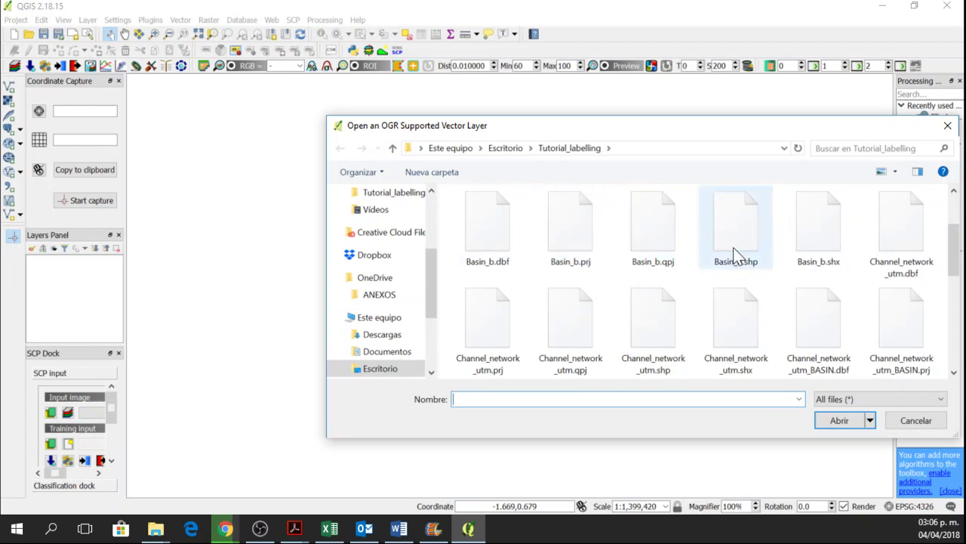
pyautogui.click(725, 248)
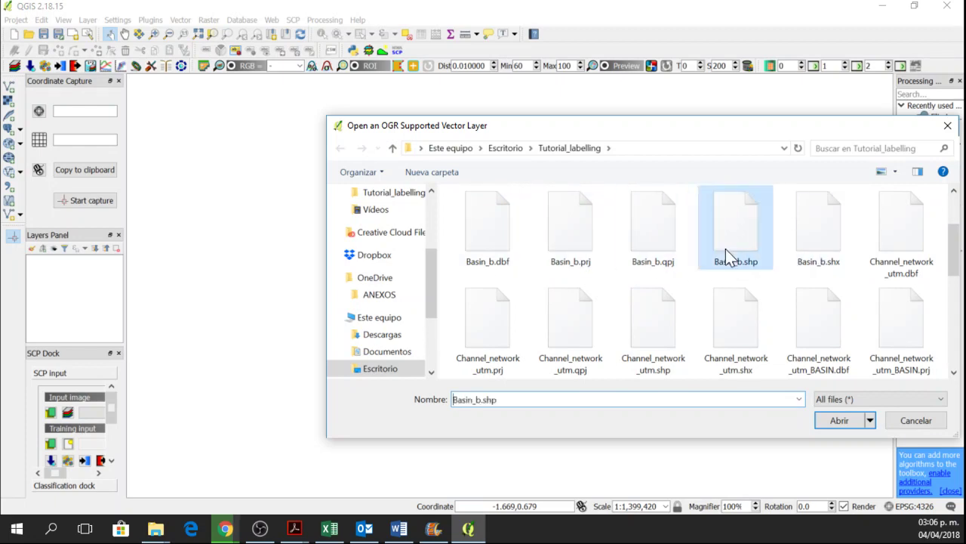
pyautogui.click(829, 422)
pyautogui.click(571, 366)
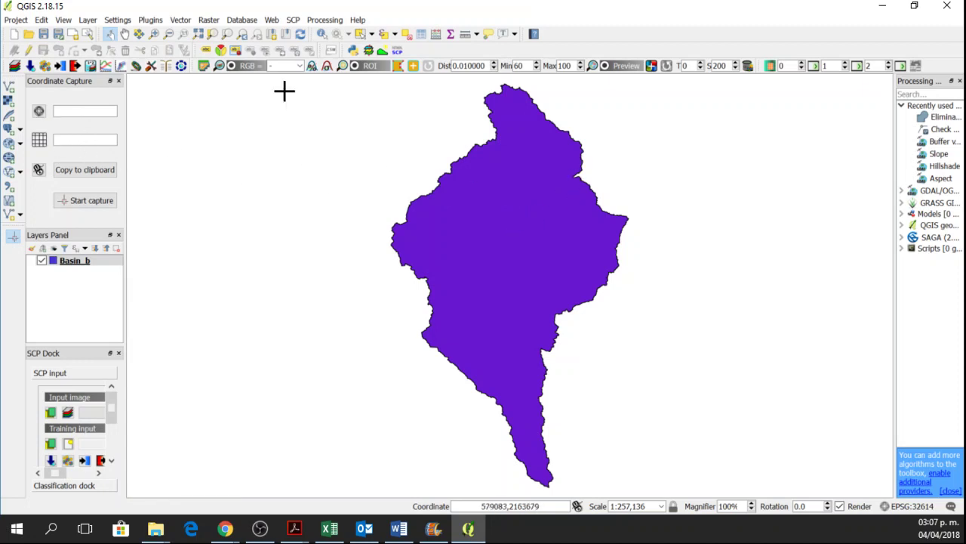
pyautogui.click(155, 21)
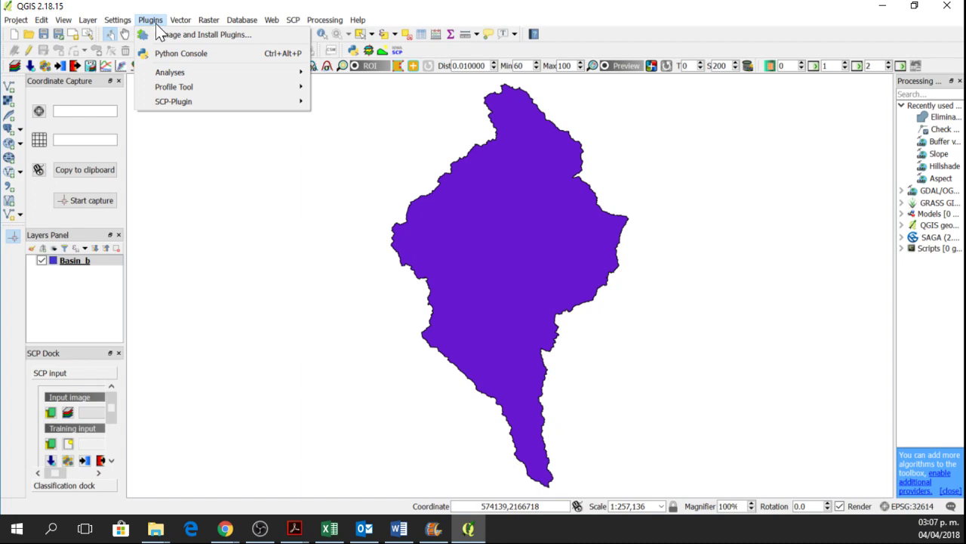
pyautogui.click(161, 35)
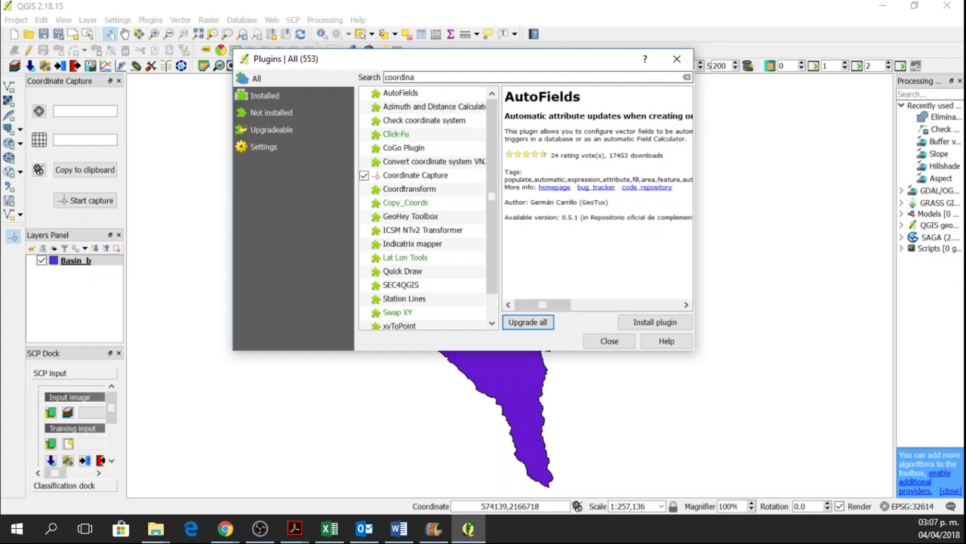
pyautogui.write('te')
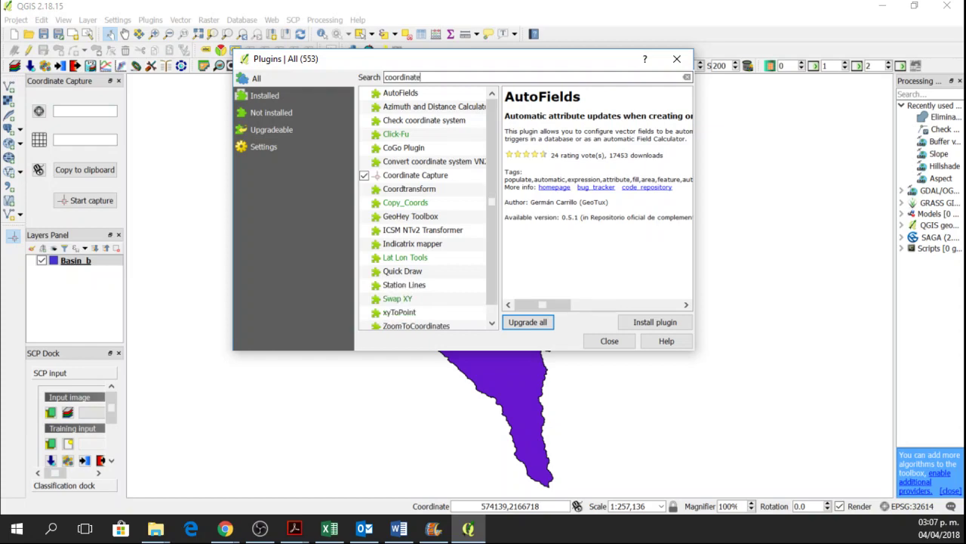
pyautogui.write(' capture')
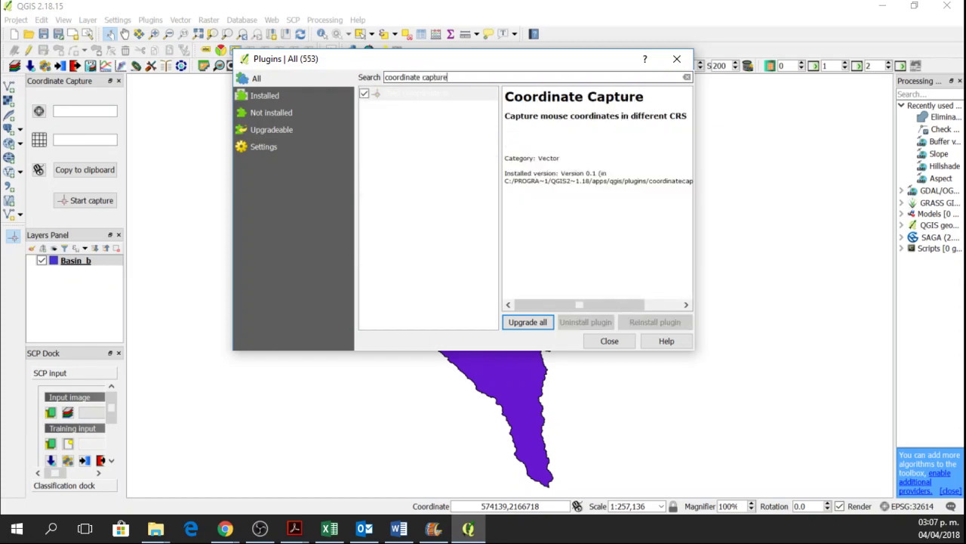
pyautogui.click(438, 97)
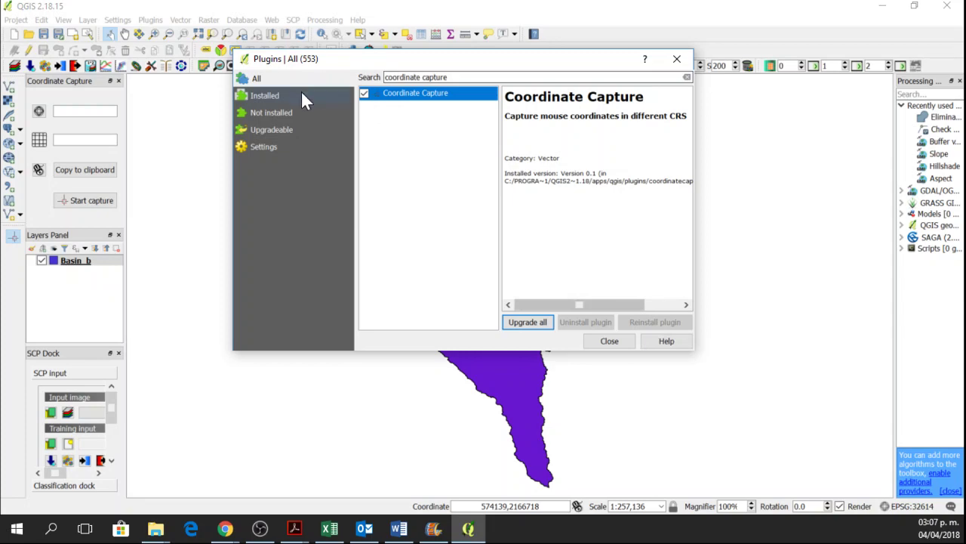
pyautogui.moveTo(449, 77); pyautogui.dragTo(352, 86)
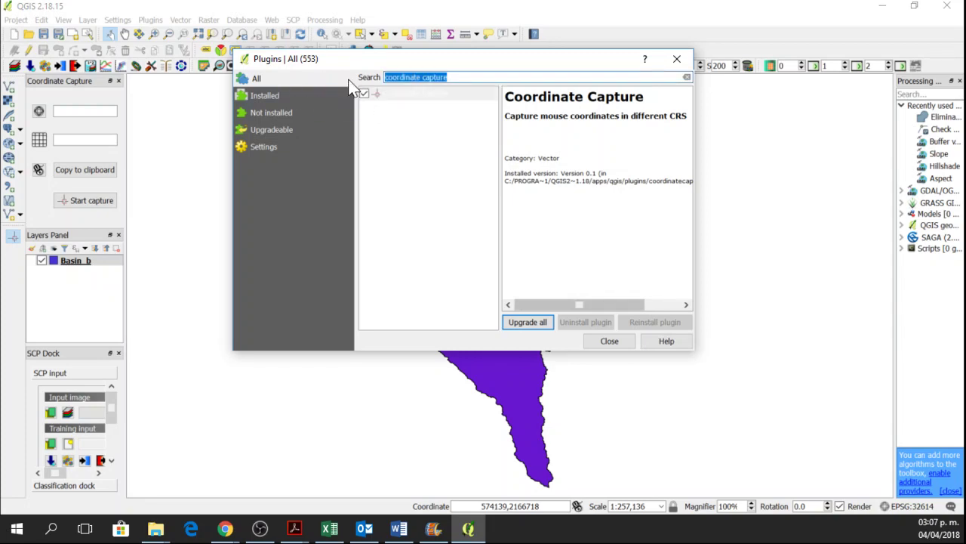
pyautogui.press('BackSpace')
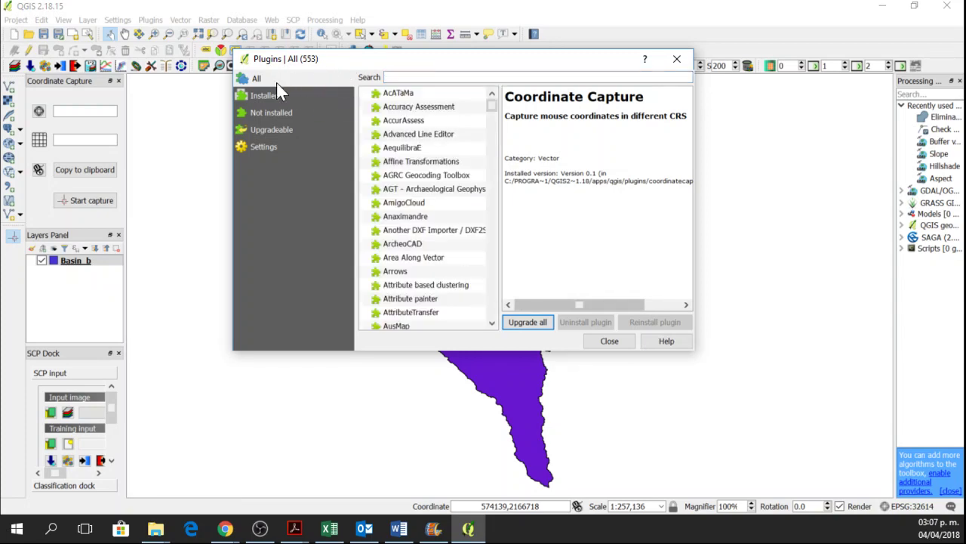
pyautogui.click(274, 97)
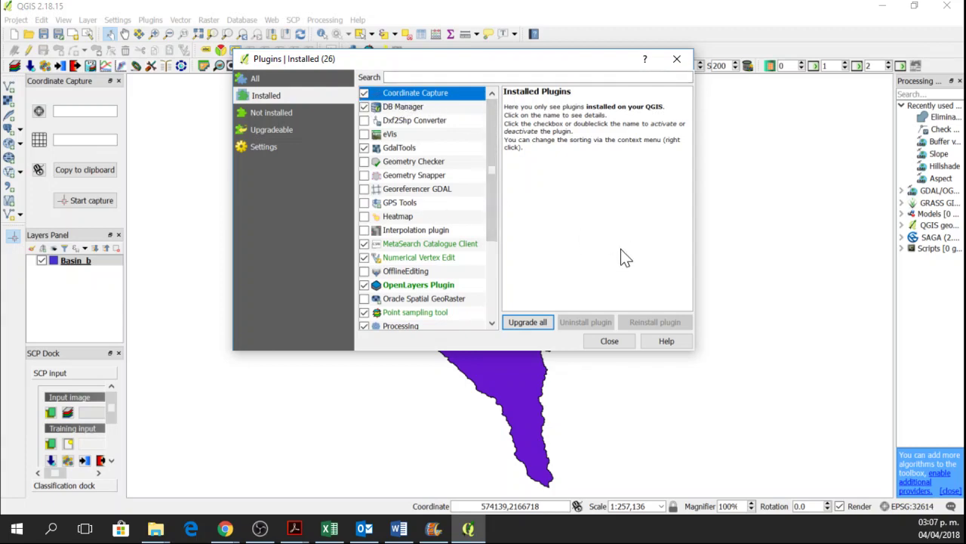
# Step: Close the plugin manager and reopen the Coordinate Capture panel
pyautogui.click(608, 340)
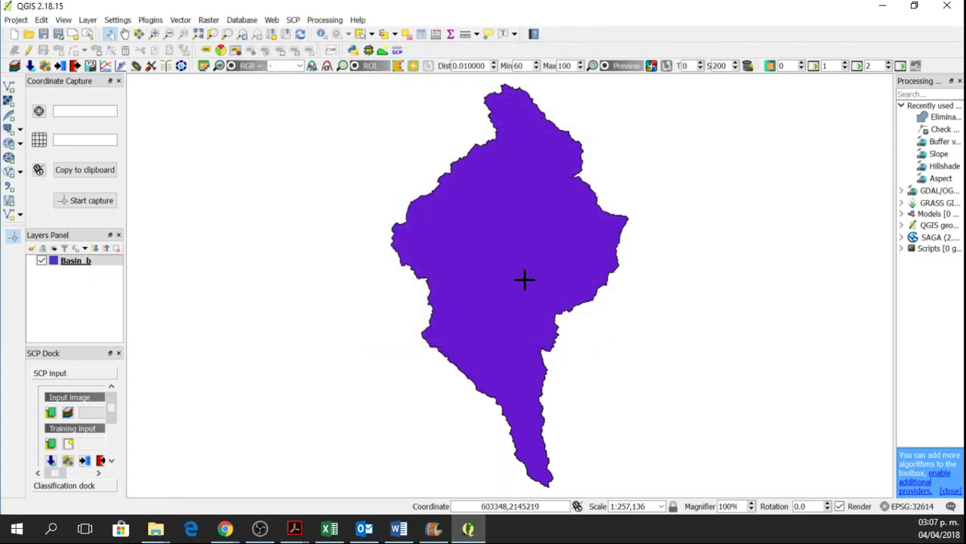
pyautogui.click(84, 205)
pyautogui.click(79, 200)
pyautogui.click(181, 21)
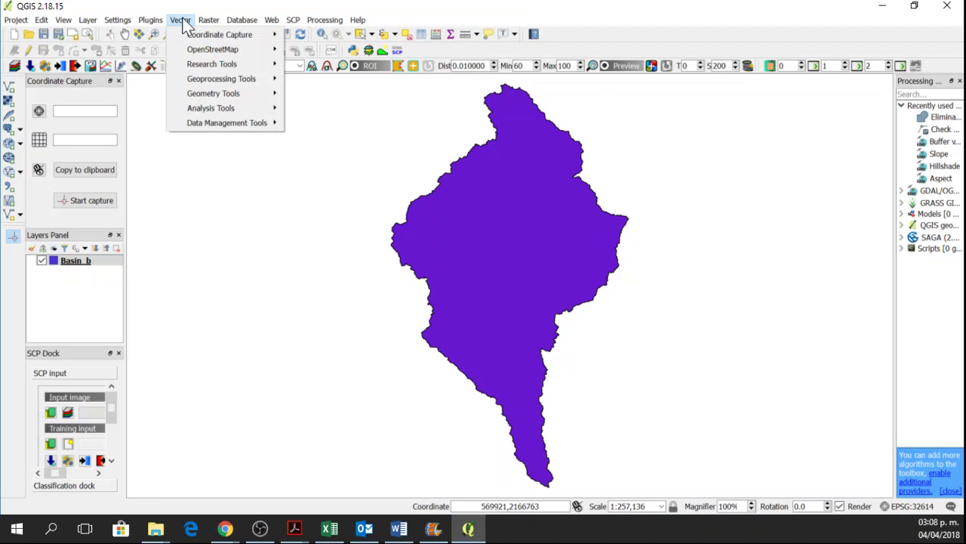
pyautogui.moveTo(196, 34)
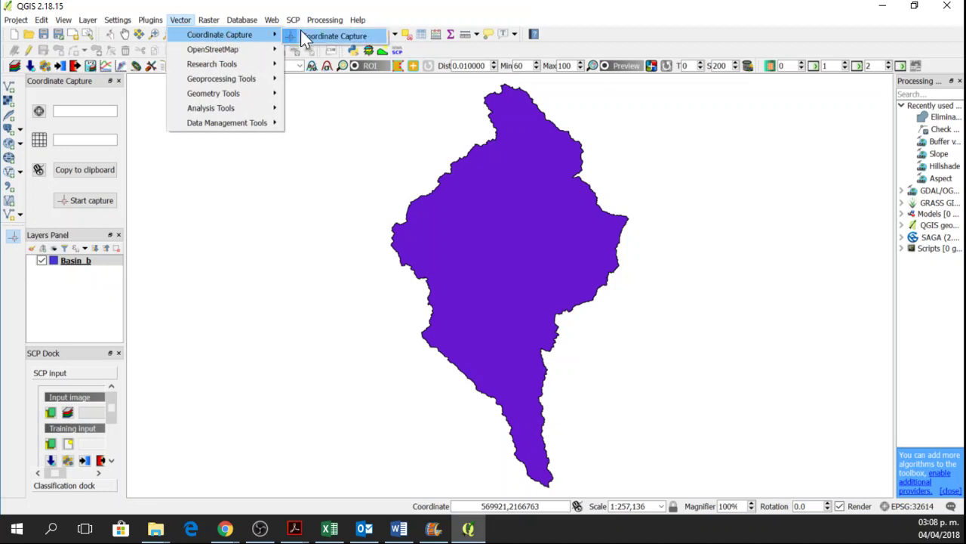
pyautogui.click(302, 35)
pyautogui.click(181, 20)
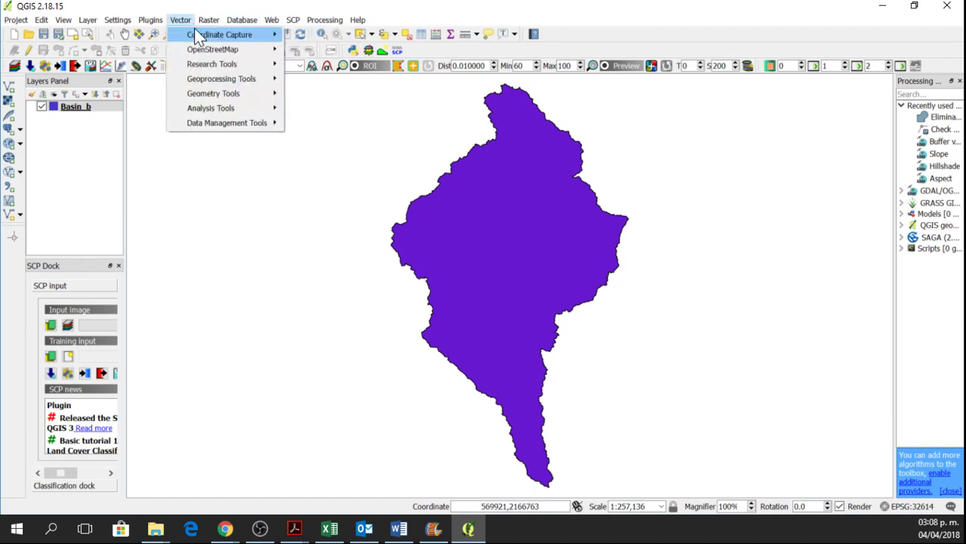
pyautogui.moveTo(255, 33)
pyautogui.click(290, 36)
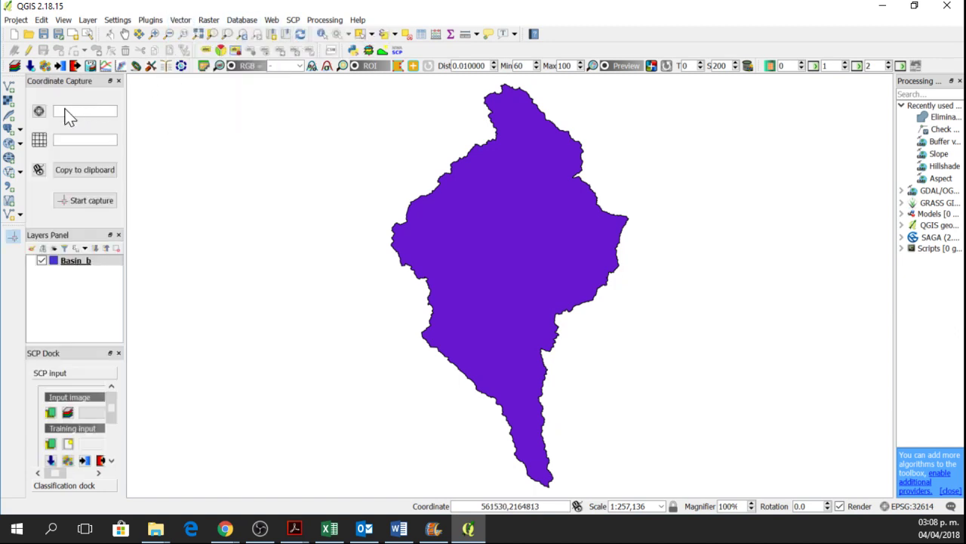
# Step: Capture the basin's northern tip (-98.07177,19.57055) and select the longitude value
pyautogui.click(82, 197)
pyautogui.click(505, 104)
pyautogui.moveTo(125, 119); pyautogui.dragTo(223, 125)
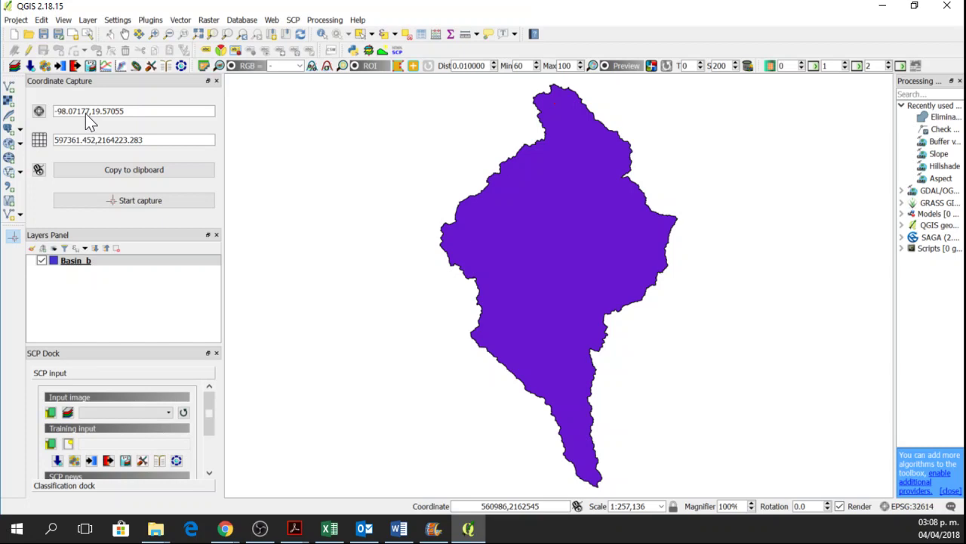
pyautogui.moveTo(90, 112); pyautogui.dragTo(49, 123)
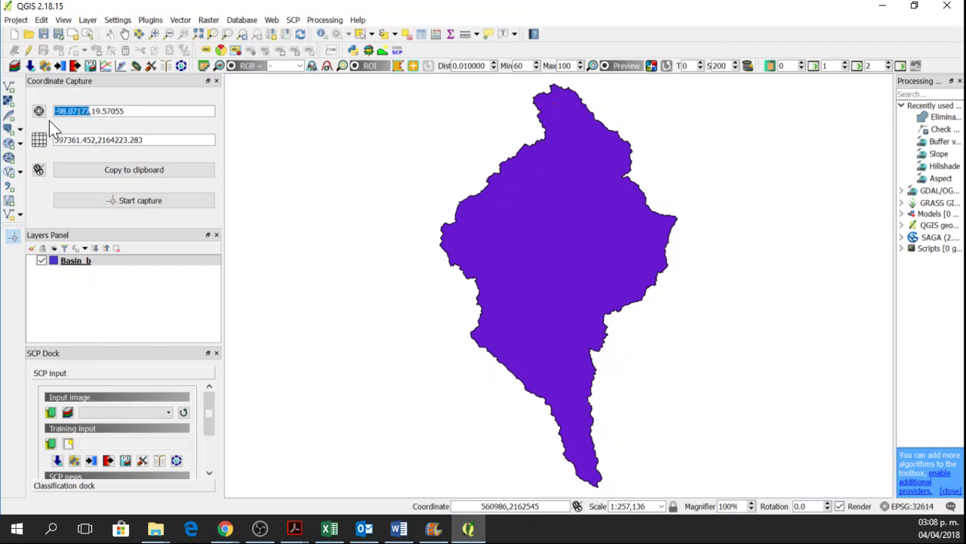
# Step: Open the downloaded New_LocClim_V1.10.zip in WinRAR and run SETUP.EXE
pyautogui.click(124, 111)
pyautogui.click(882, 6)
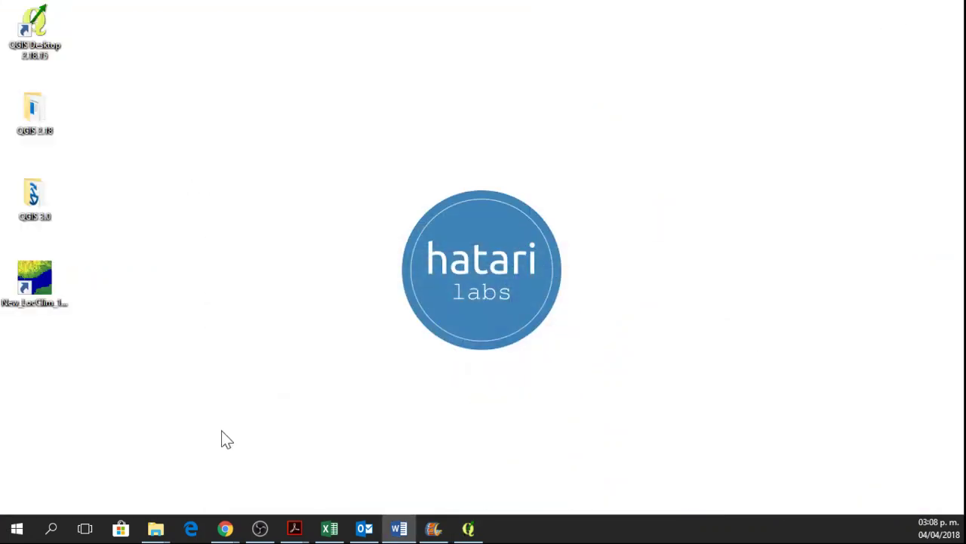
pyautogui.moveTo(226, 529)
pyautogui.click(282, 465)
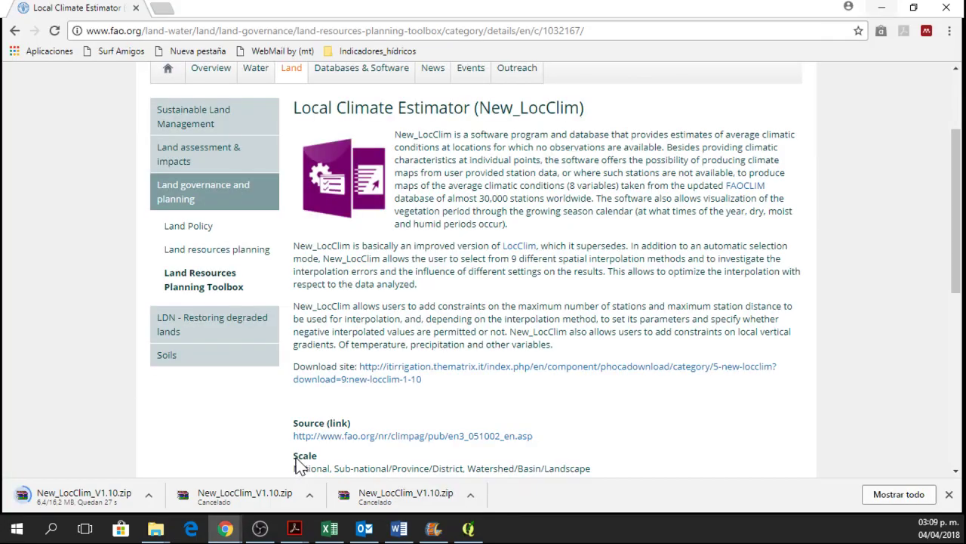
pyautogui.click(114, 495)
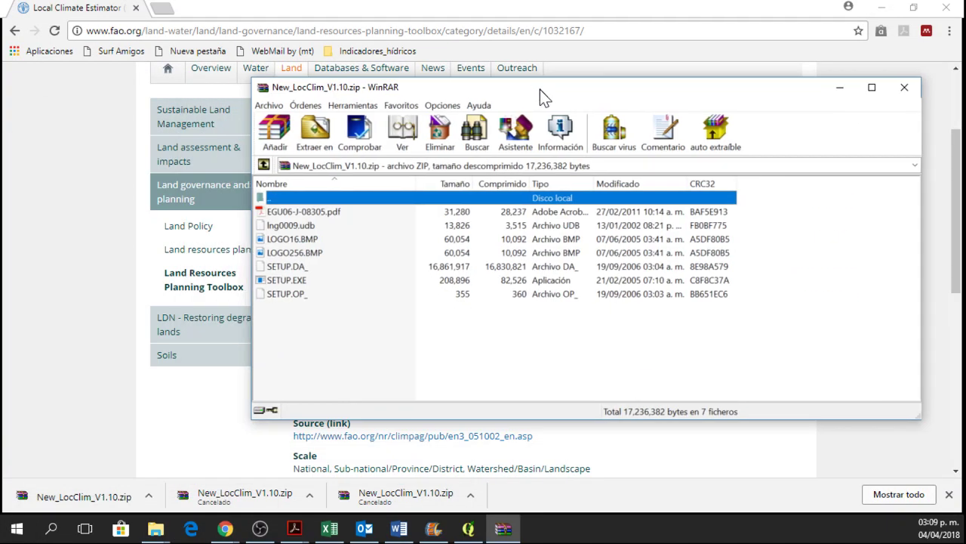
pyautogui.moveTo(540, 89); pyautogui.dragTo(405, 126)
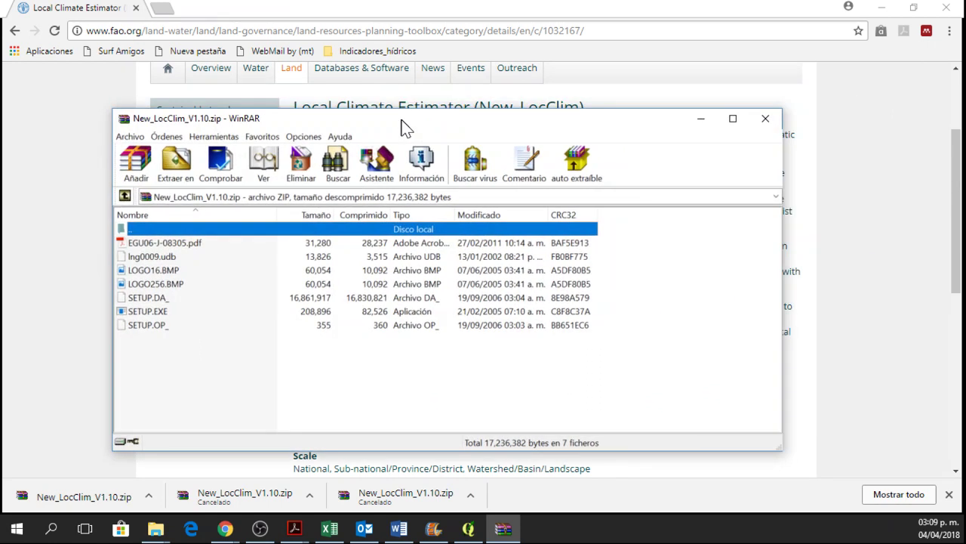
pyautogui.doubleClick(159, 314)
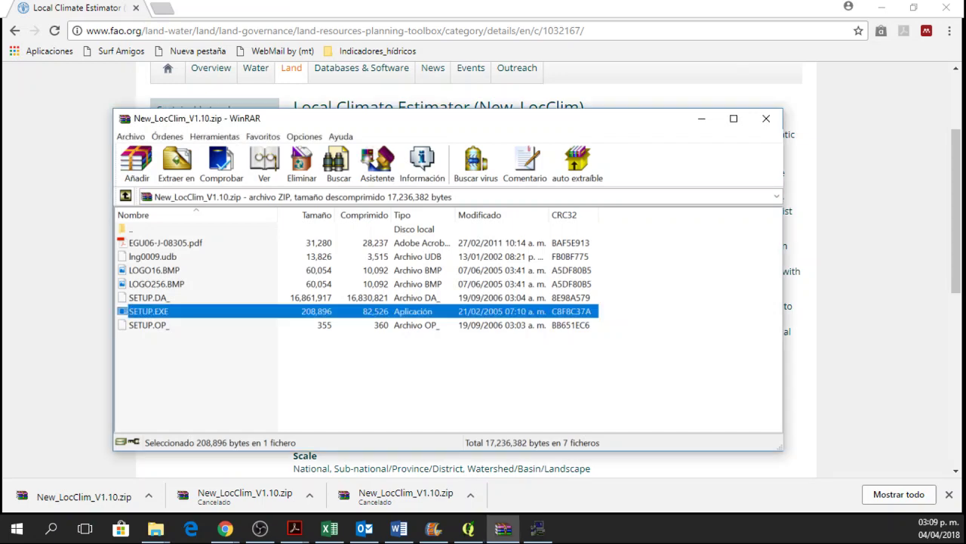
# Step: Close WinRAR and launch New_LocClim from its desktop shortcut
pyautogui.click(769, 120)
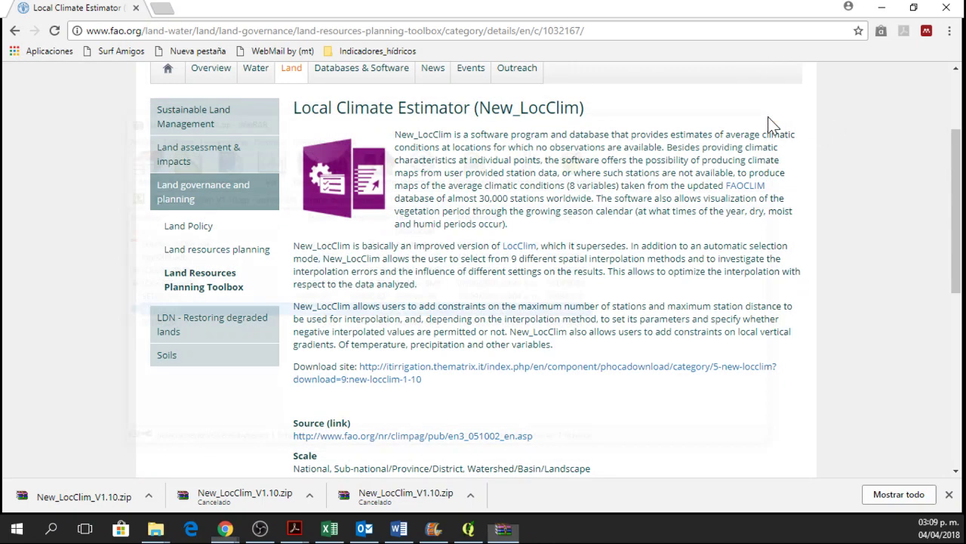
pyautogui.click(881, 7)
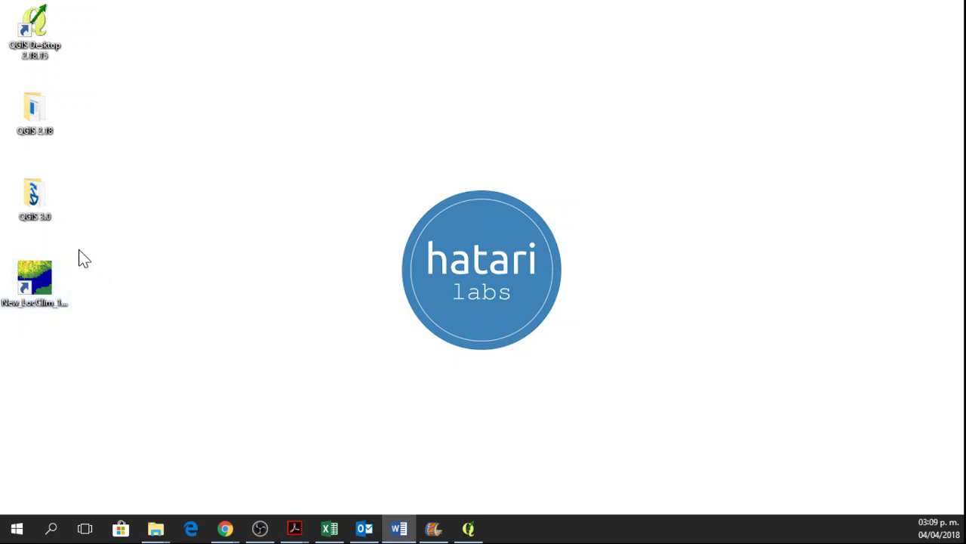
pyautogui.doubleClick(54, 283)
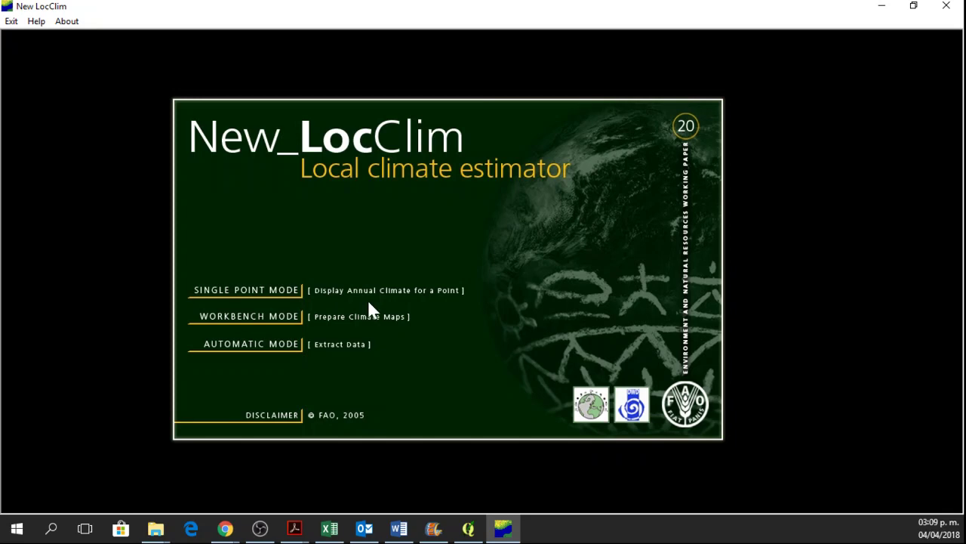
# Step: Enter Workbench mode and bring up the Point Estimates options
pyautogui.click(255, 318)
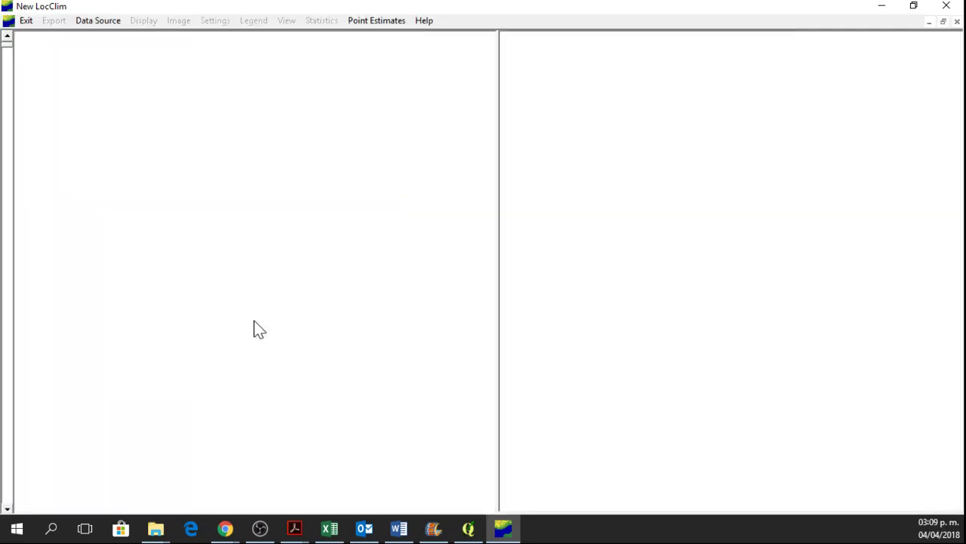
pyautogui.click(385, 23)
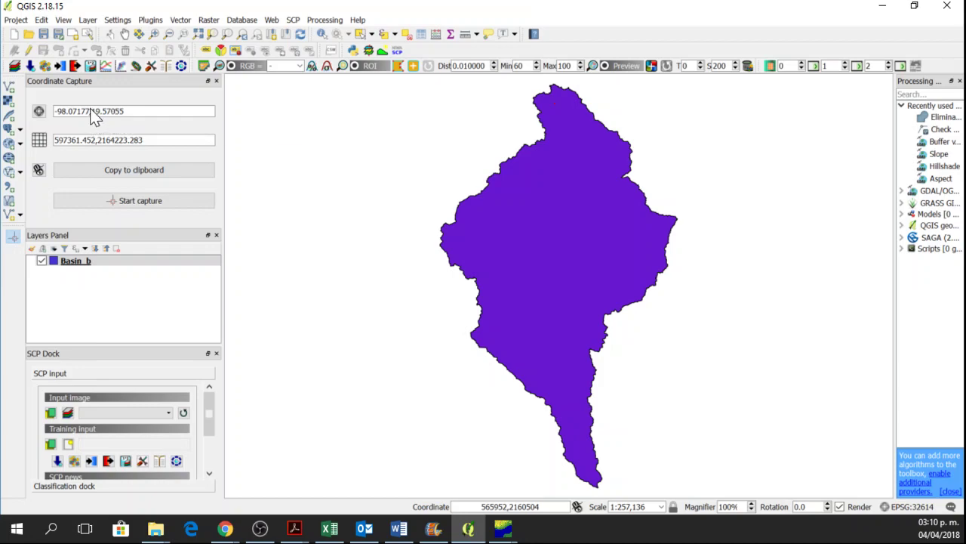
# Step: Select the captured longitude -98.07177 in the Coordinate Capture field
pyautogui.moveTo(91, 111); pyautogui.dragTo(68, 110)
pyautogui.click(88, 115)
pyautogui.moveTo(89, 111); pyautogui.dragTo(45, 120)
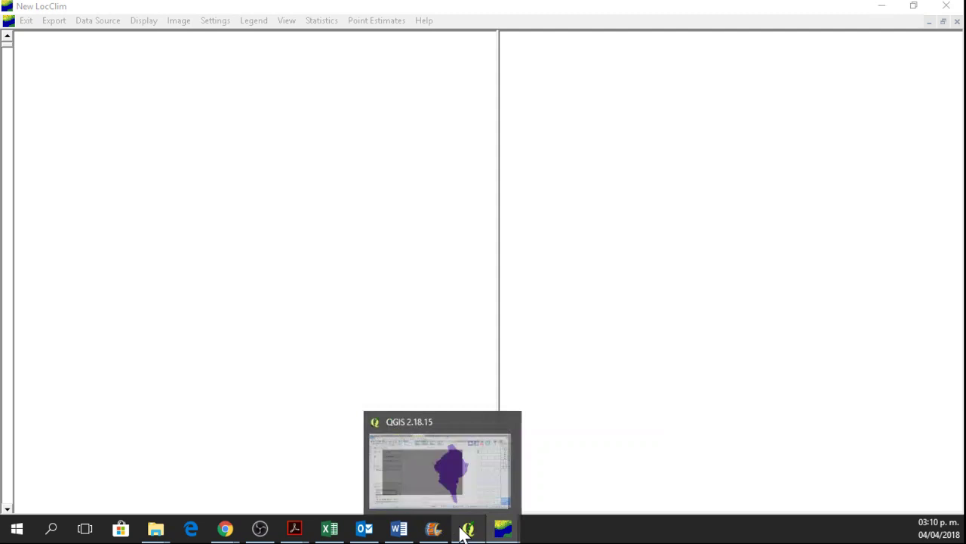
# Step: Return to QGIS and select the longitude in the Coordinate Capture field
pyautogui.click(445, 485)
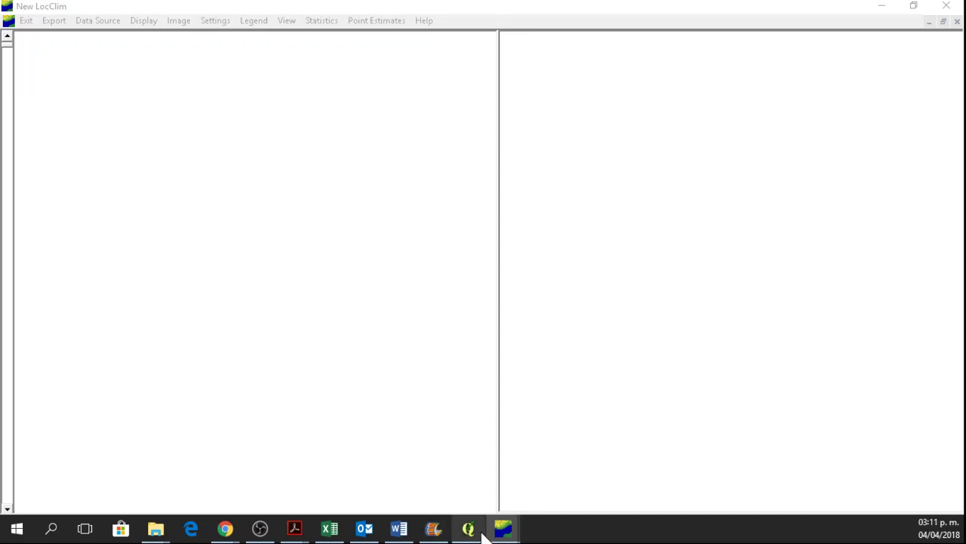
pyautogui.moveTo(468, 529)
pyautogui.click(470, 472)
pyautogui.doubleClick(71, 111)
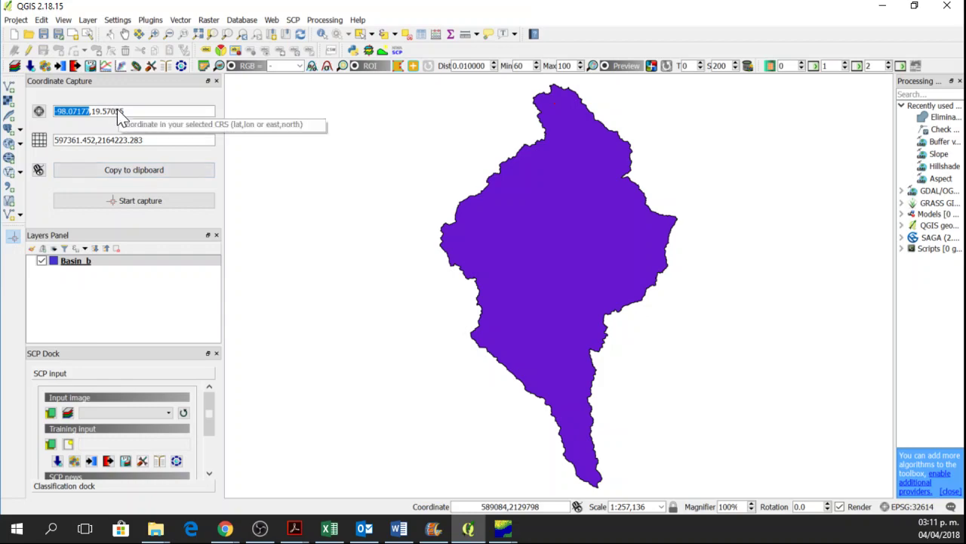
# Step: Deselect the longitude, switch over to New_LocClim, and return to QGIS
pyautogui.click(117, 111)
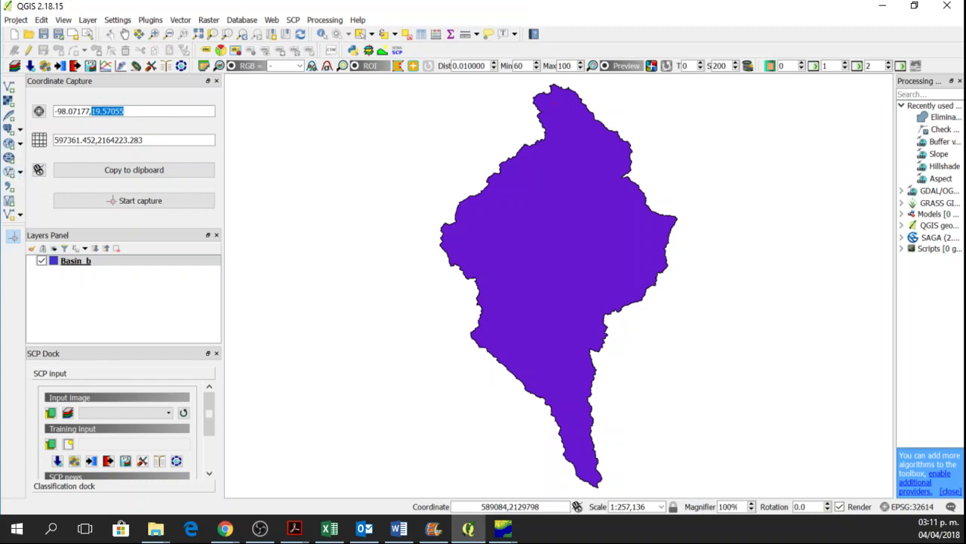
pyautogui.hotkey('alt', 'Tab')
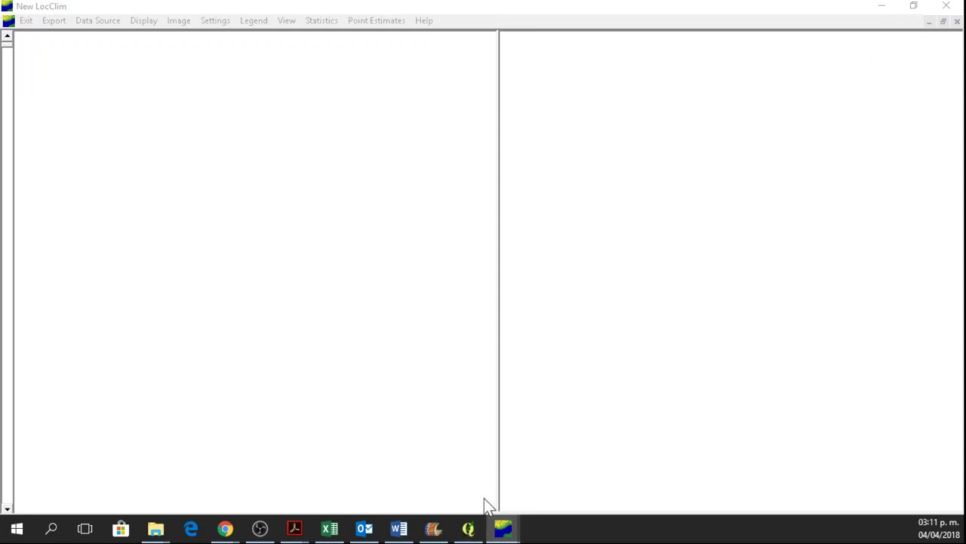
pyautogui.click(462, 477)
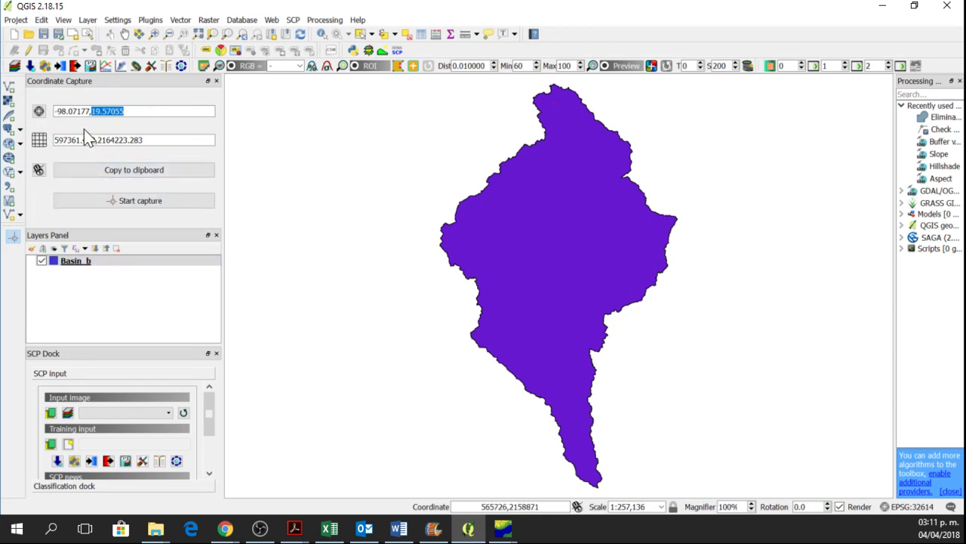
# Step: Add the ASTGTM2_basin_dem_utm elevation raster to the QGIS map
pyautogui.click(10, 100)
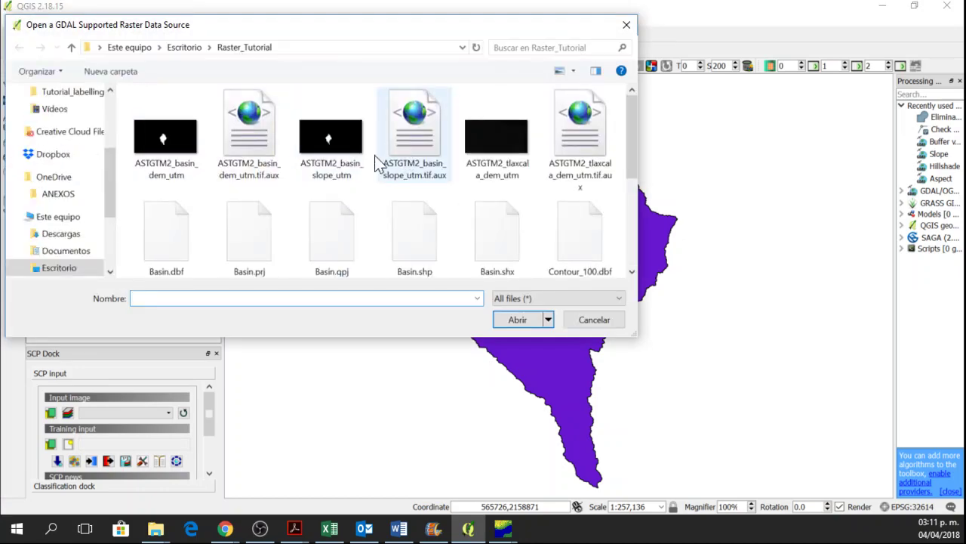
pyautogui.click(353, 172)
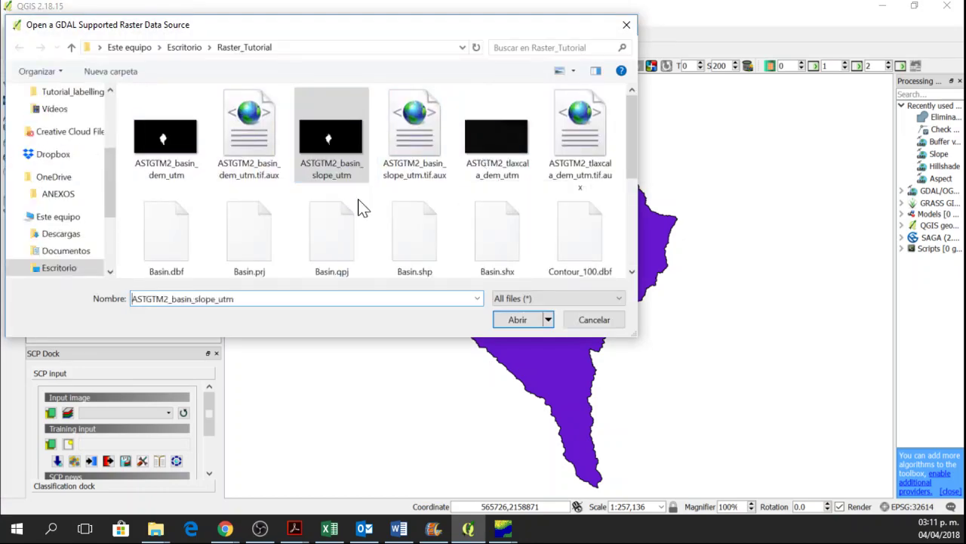
pyautogui.click(195, 175)
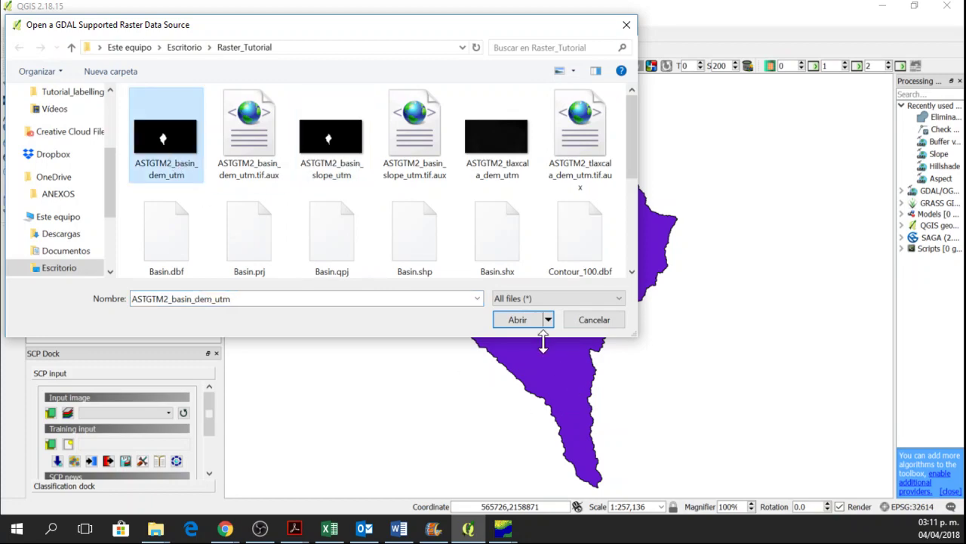
pyautogui.click(523, 320)
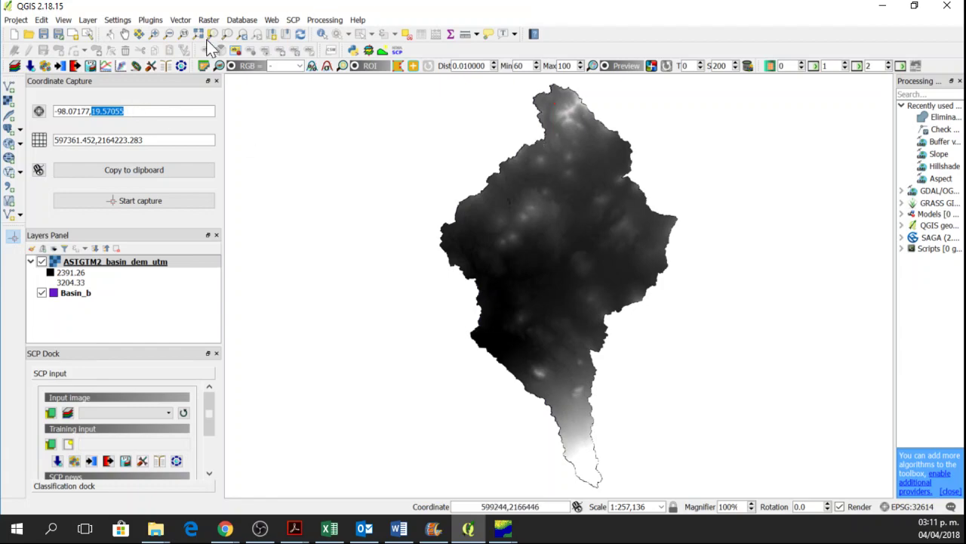
# Step: Identify the elevation at the basin's northern tip, which reads 2692
pyautogui.click(326, 37)
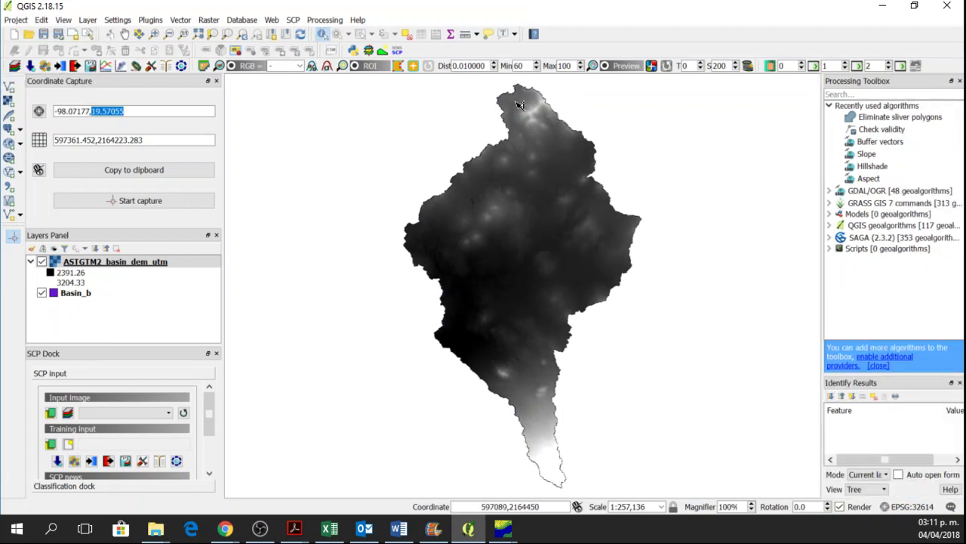
pyautogui.click(520, 105)
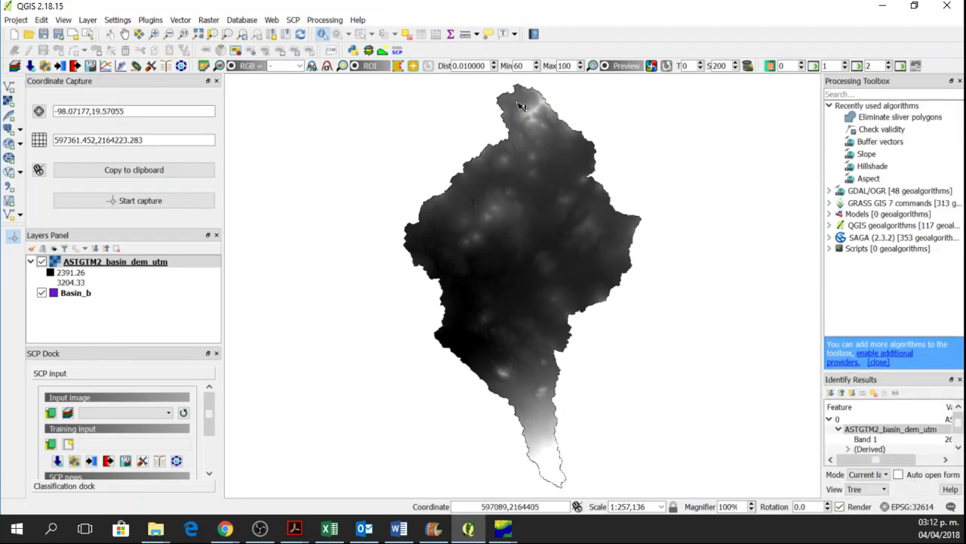
pyautogui.click(959, 447)
pyautogui.click(913, 460)
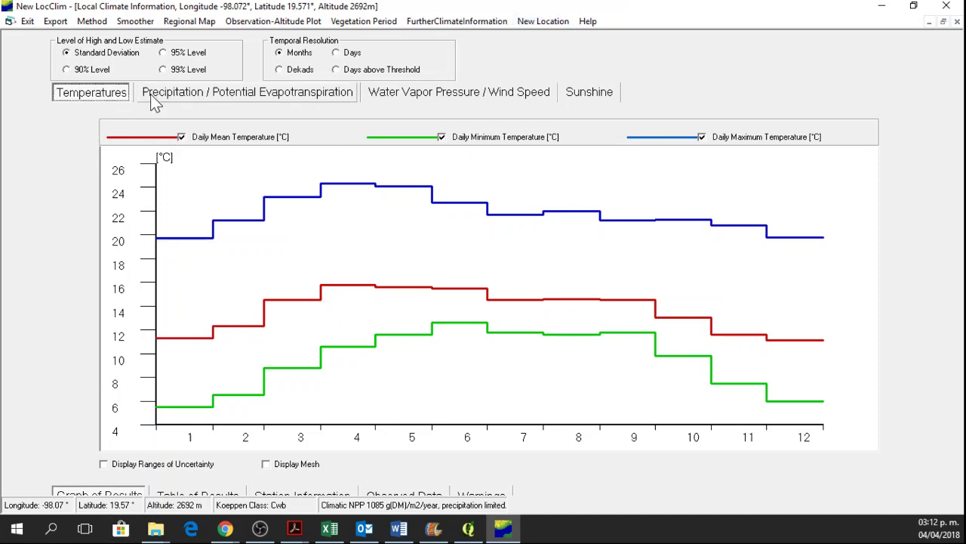
# Step: Compare the graphs, then display the monthly Prec/PET table (means 56.33 and 97.73 mm)
pyautogui.click(177, 96)
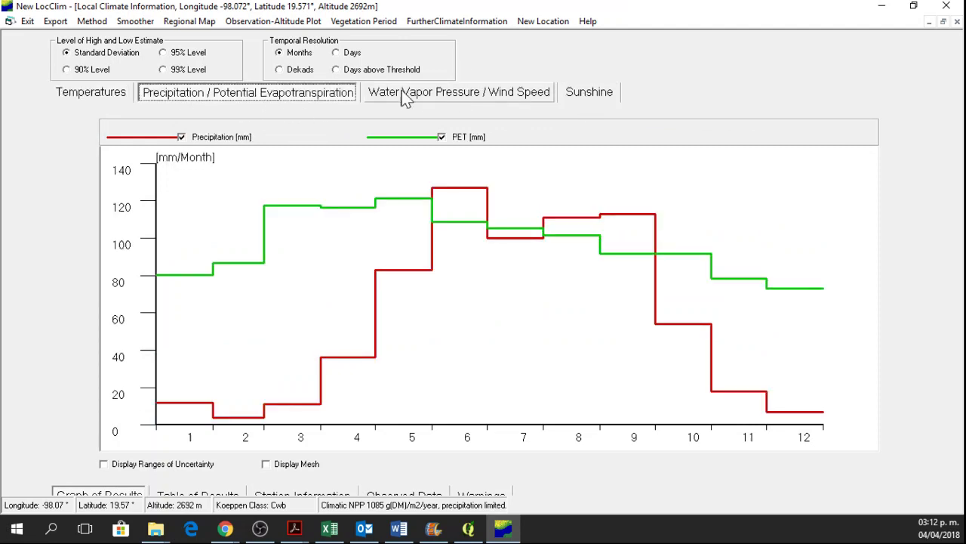
pyautogui.click(104, 97)
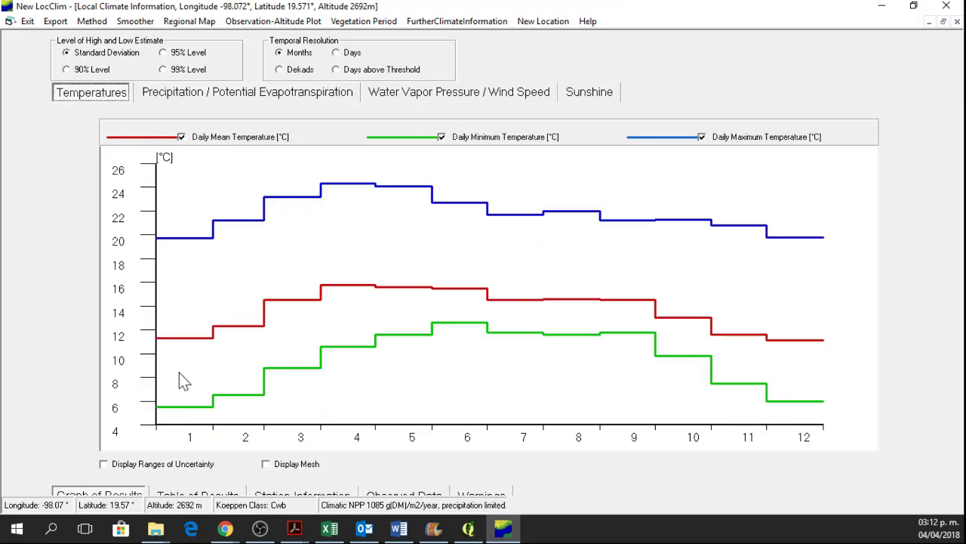
pyautogui.click(209, 98)
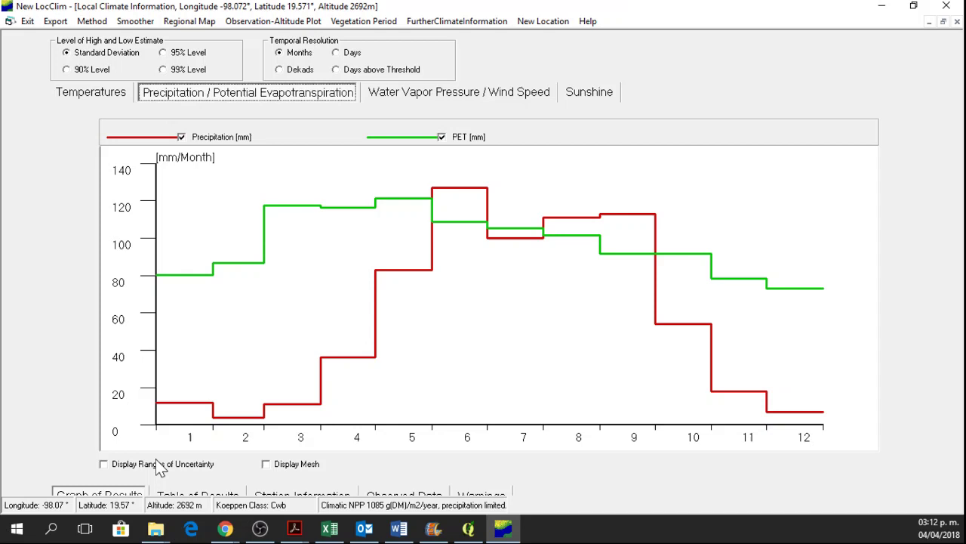
pyautogui.click(214, 497)
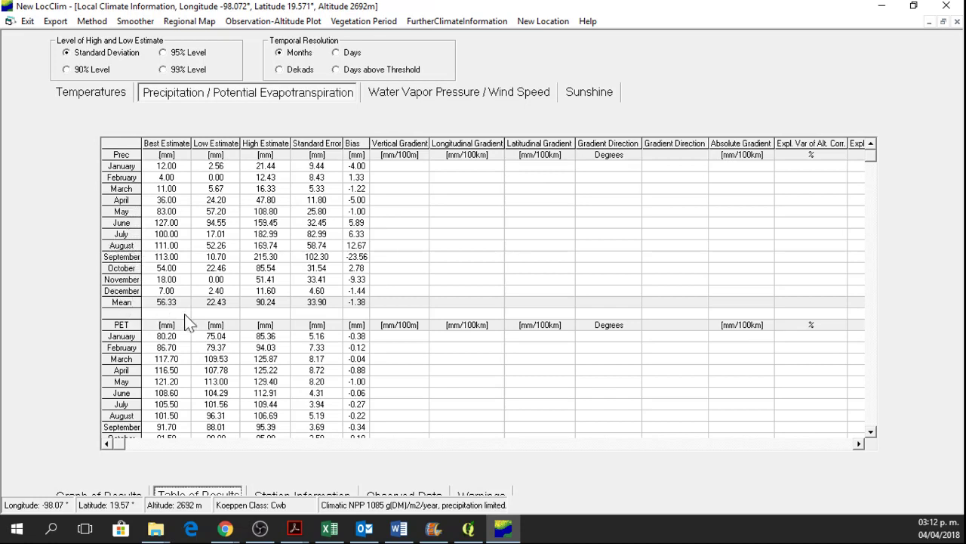
pyautogui.click(870, 432)
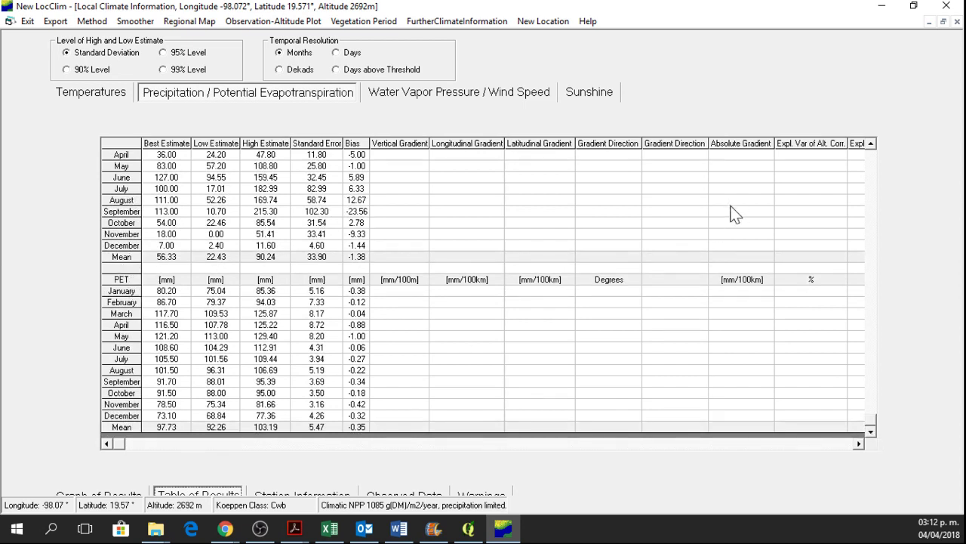
pyautogui.scroll(2, 893, 141)
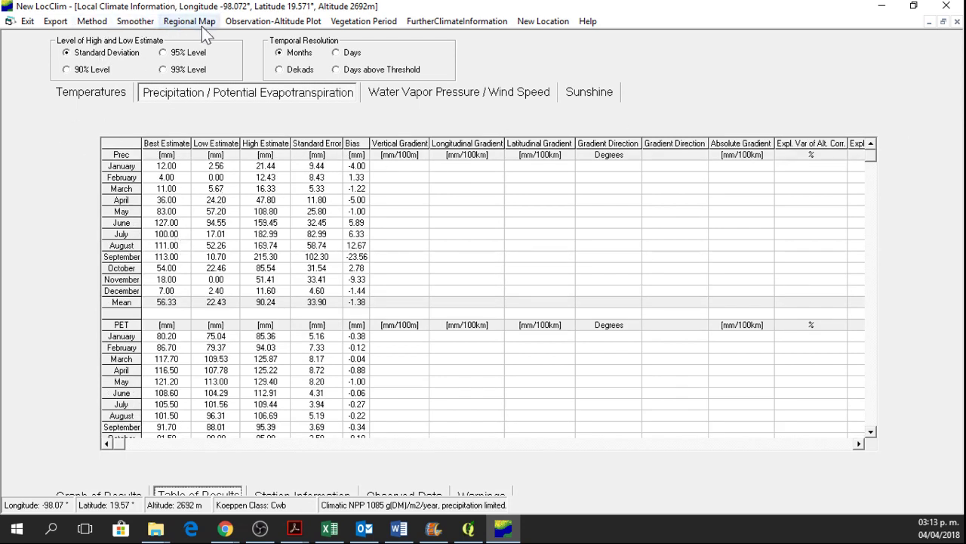
pyautogui.click(256, 22)
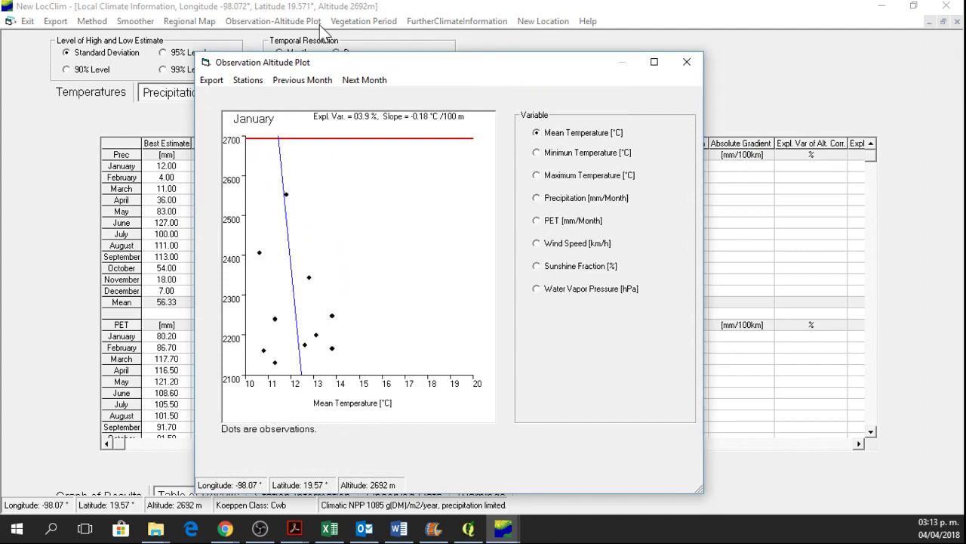
pyautogui.click(686, 62)
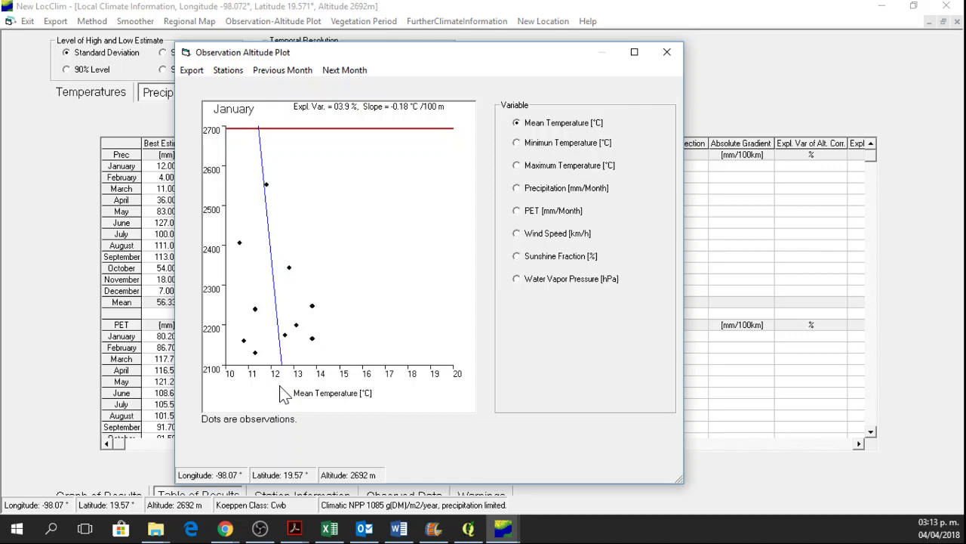
pyautogui.click(517, 189)
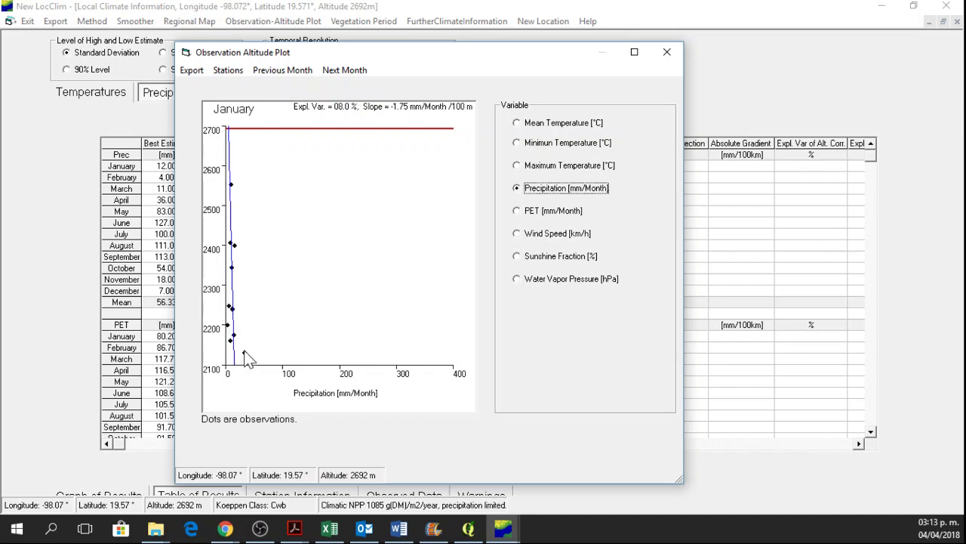
pyautogui.click(224, 69)
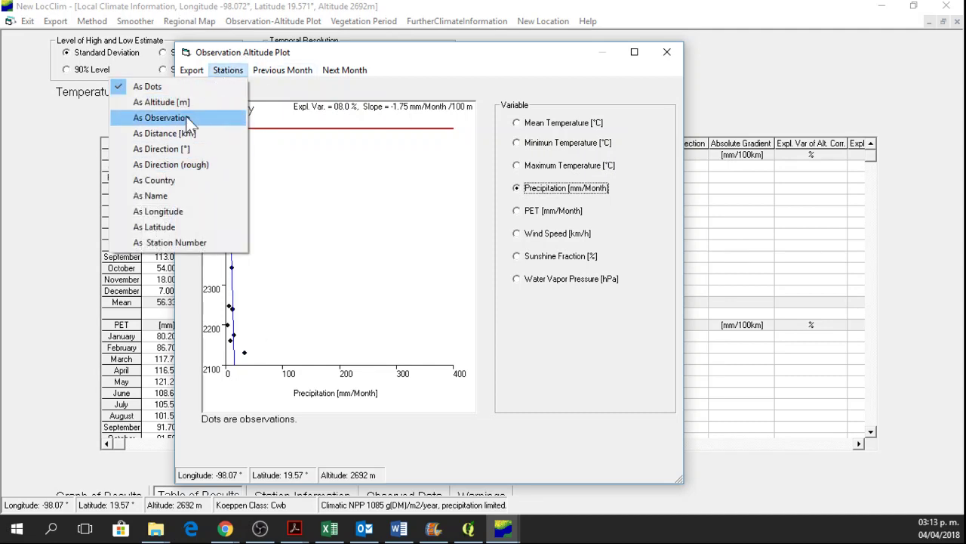
pyautogui.click(173, 195)
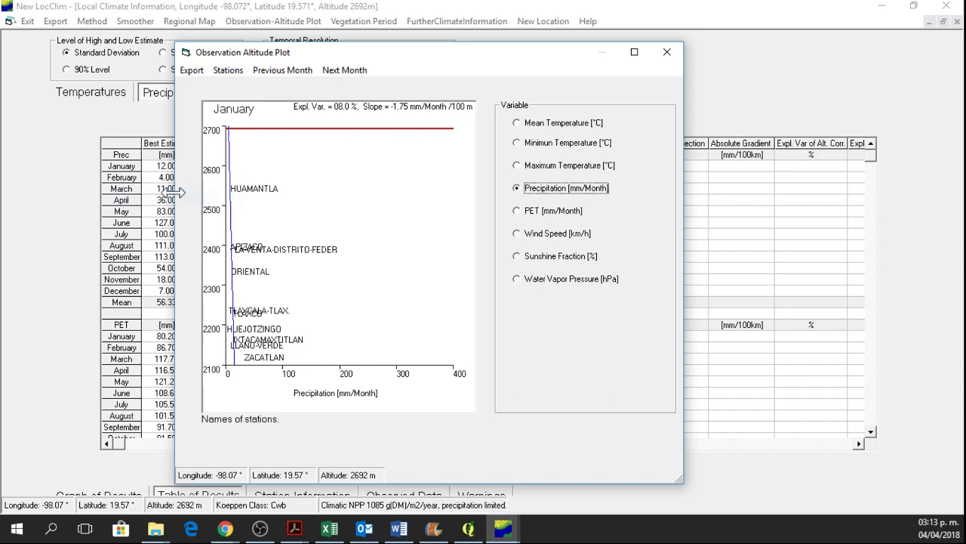
pyautogui.click(192, 69)
pyautogui.moveTo(226, 69)
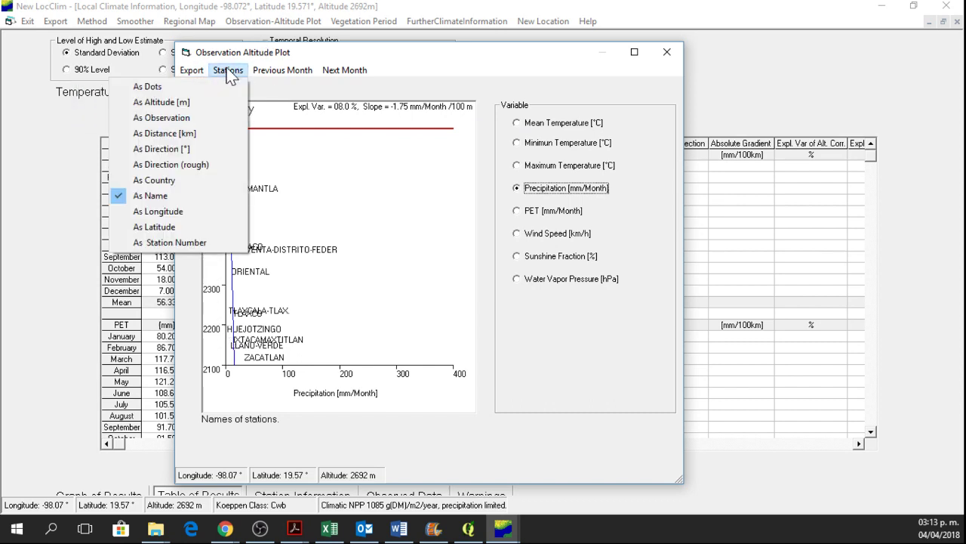
pyautogui.click(175, 242)
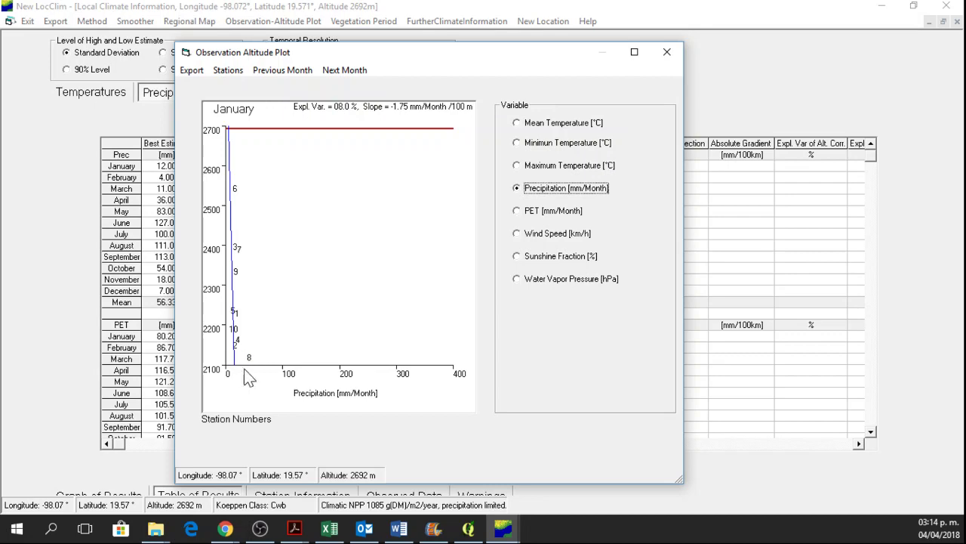
pyautogui.click(666, 52)
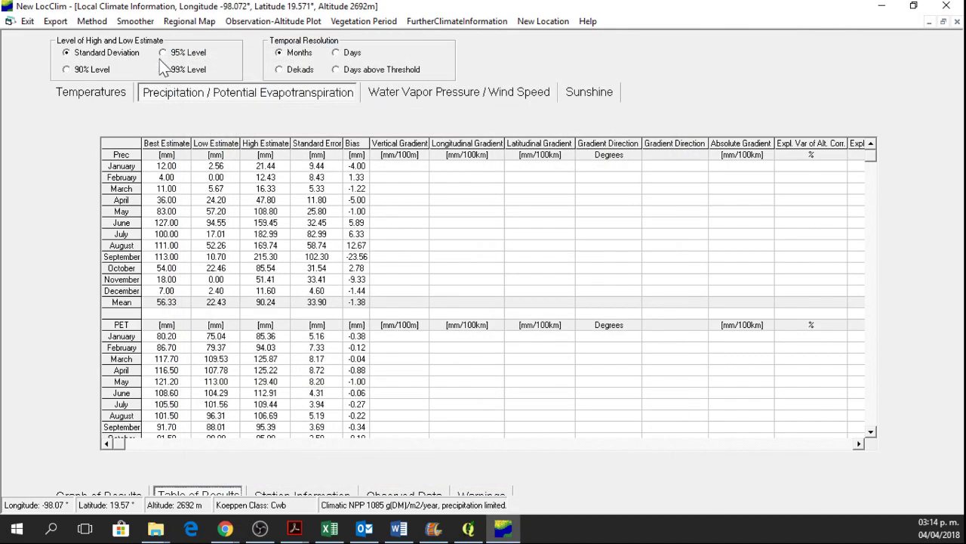
# Step: Open the Regional Map with stations labelled by station number
pyautogui.click(181, 22)
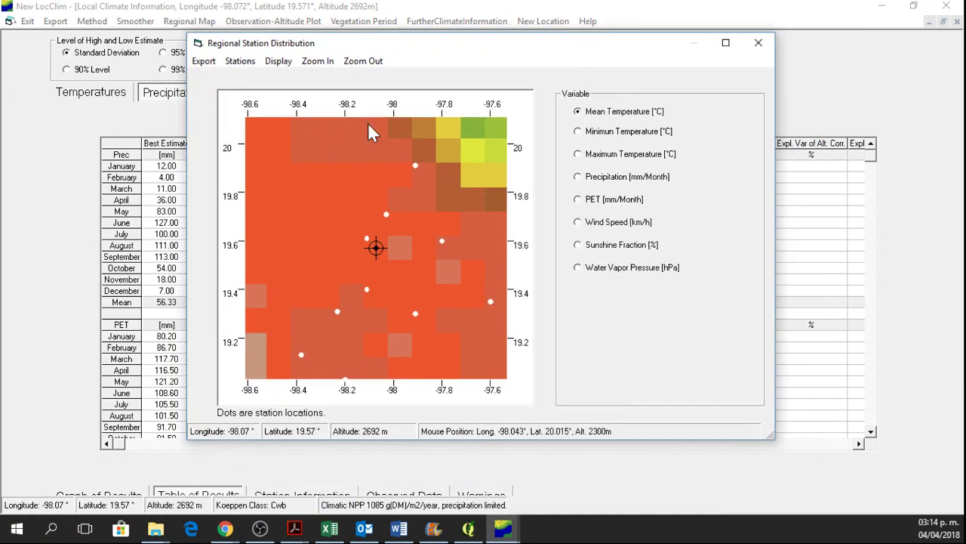
pyautogui.click(243, 62)
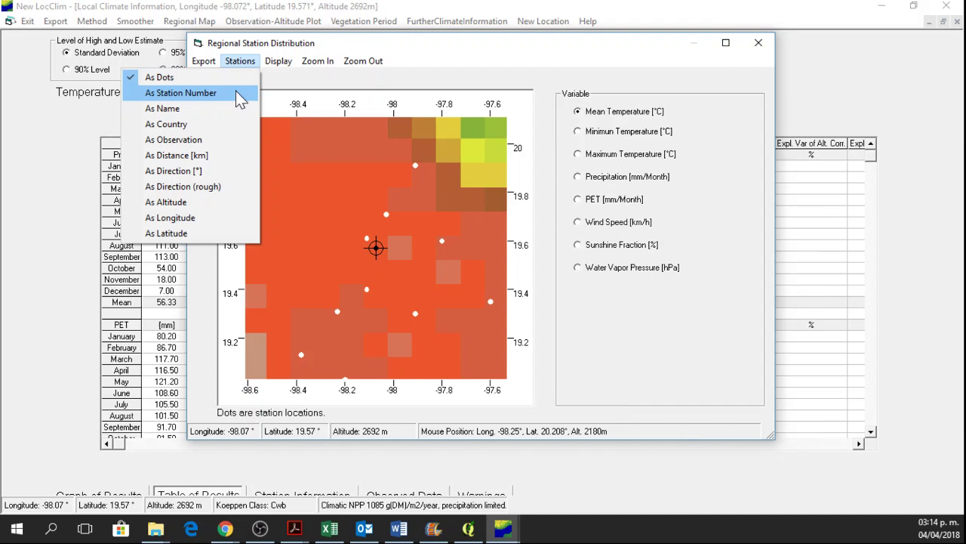
pyautogui.click(226, 92)
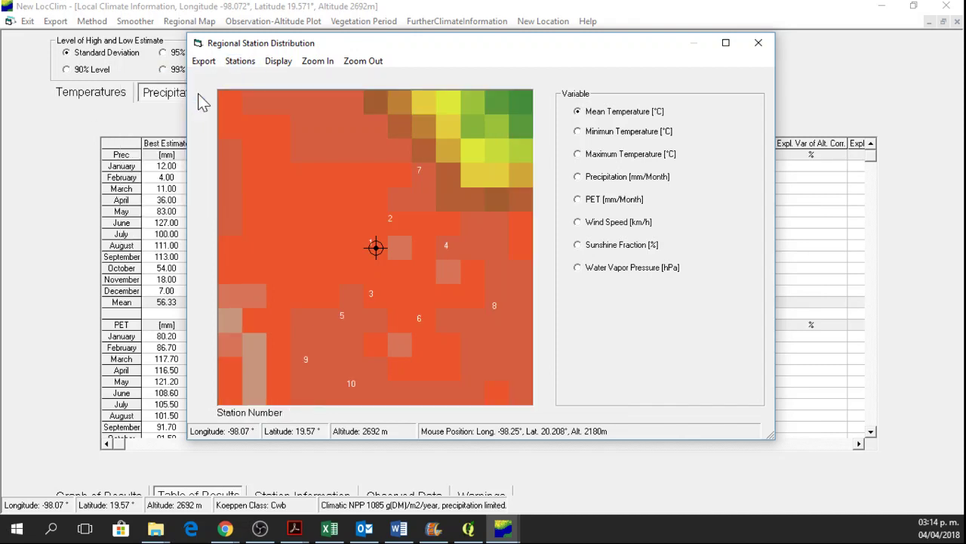
# Step: Deactivate station 8 on the precipitation map and close the map
pyautogui.click(493, 305)
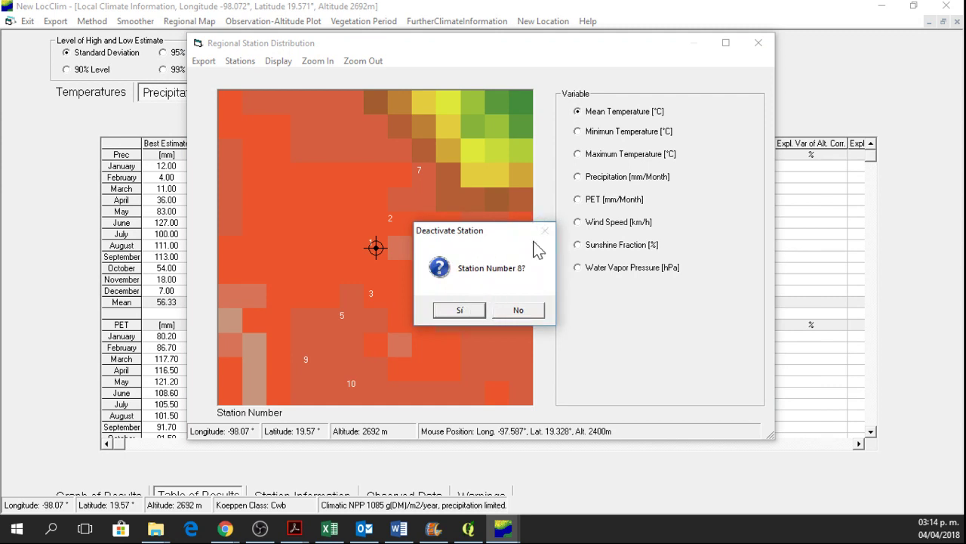
pyautogui.click(518, 309)
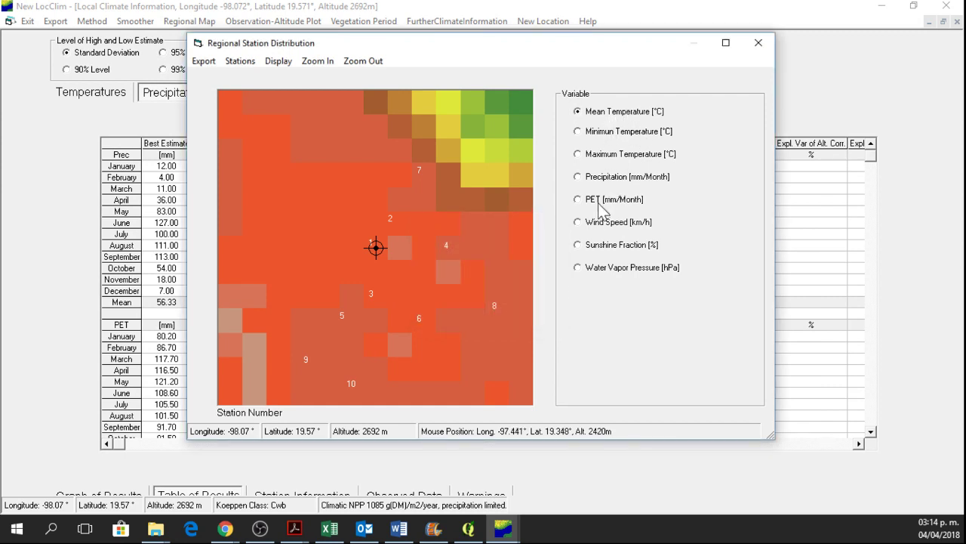
pyautogui.click(582, 179)
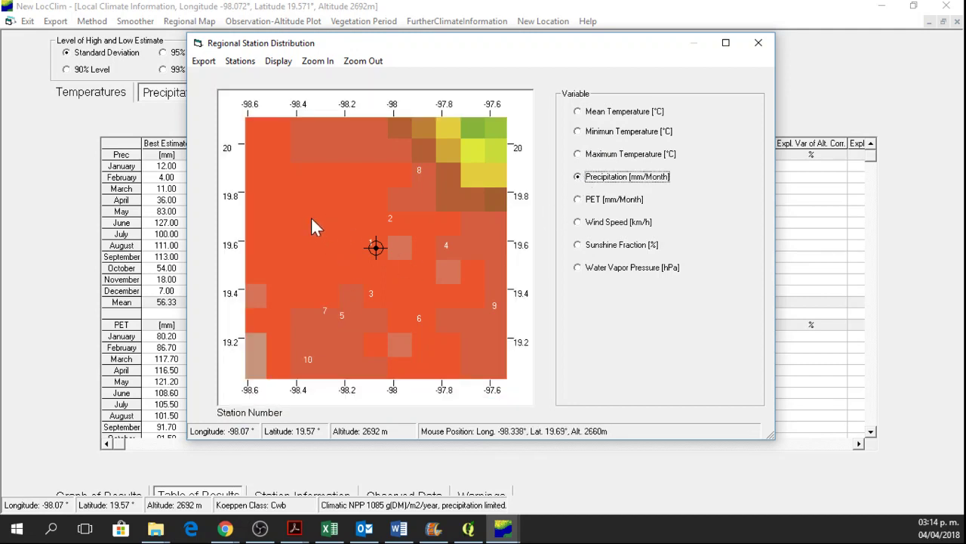
pyautogui.click(419, 171)
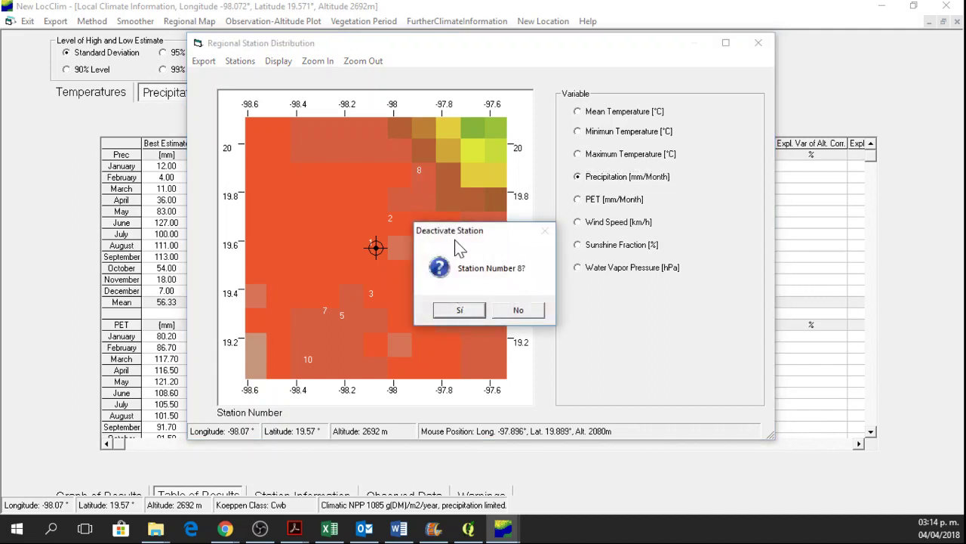
pyautogui.click(457, 308)
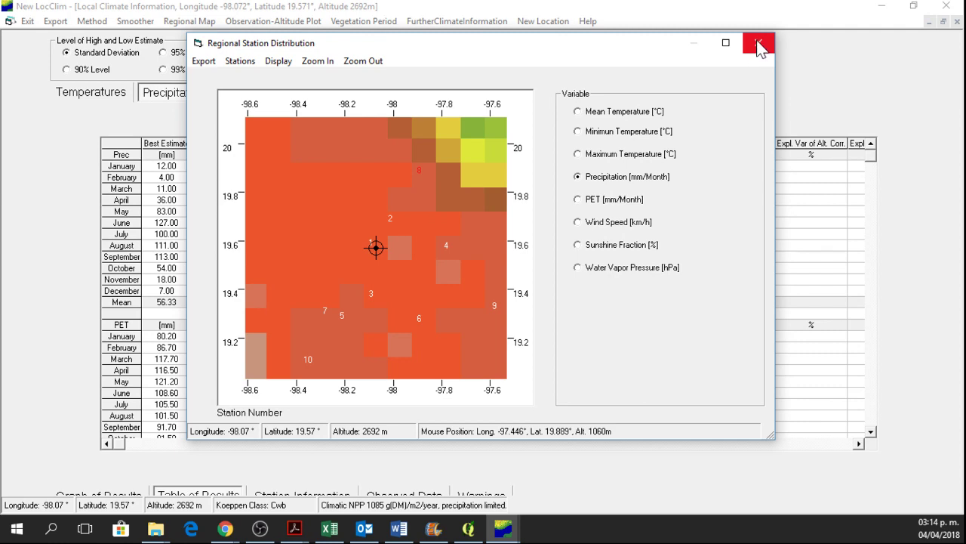
pyautogui.click(759, 47)
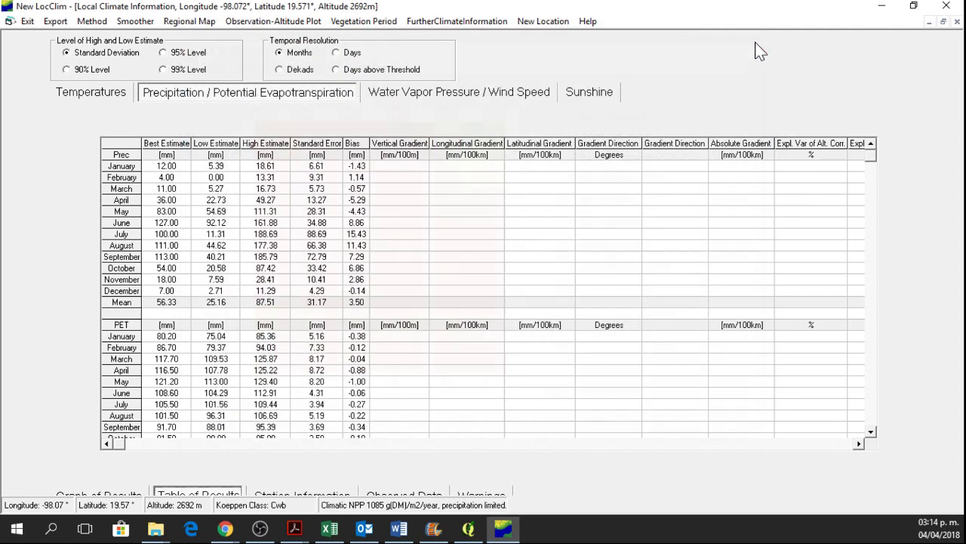
pyautogui.click(257, 24)
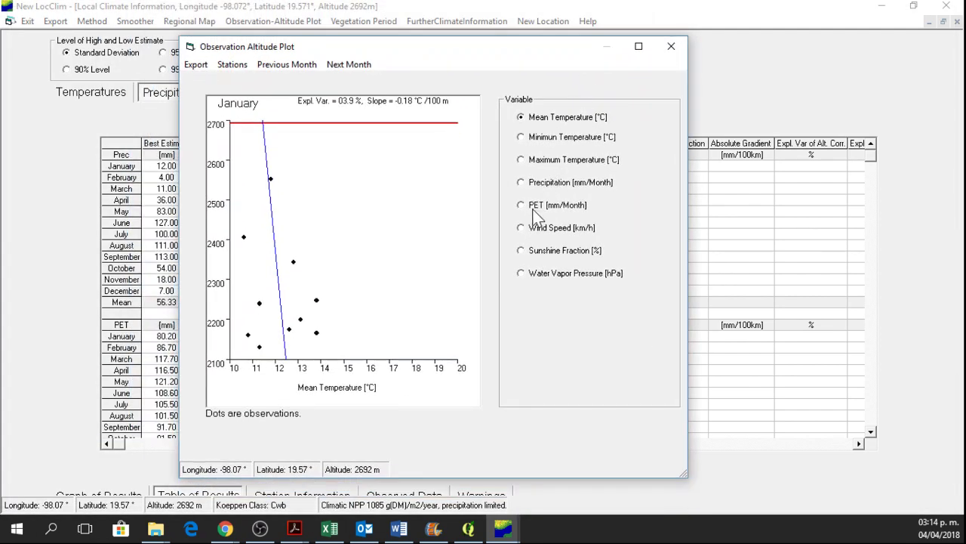
pyautogui.click(530, 210)
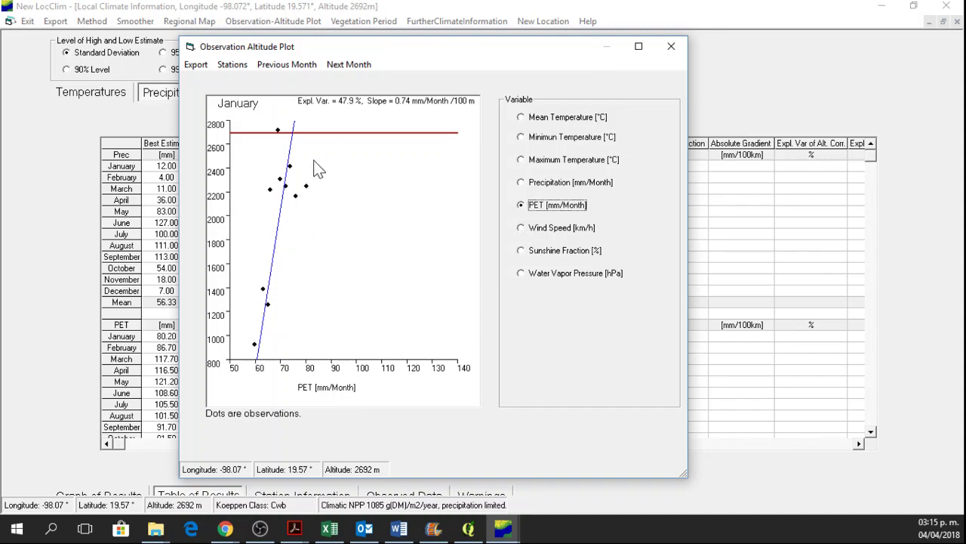
pyautogui.click(232, 64)
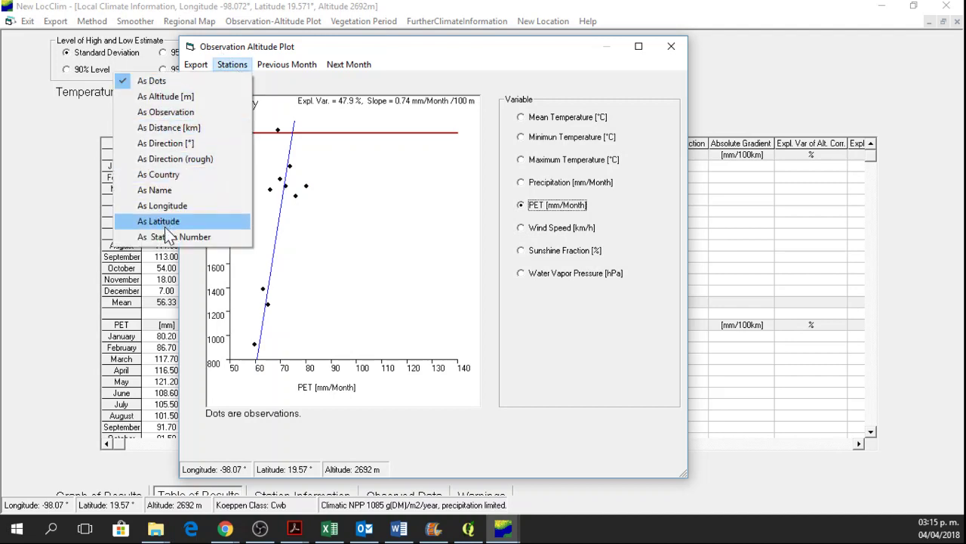
pyautogui.click(172, 237)
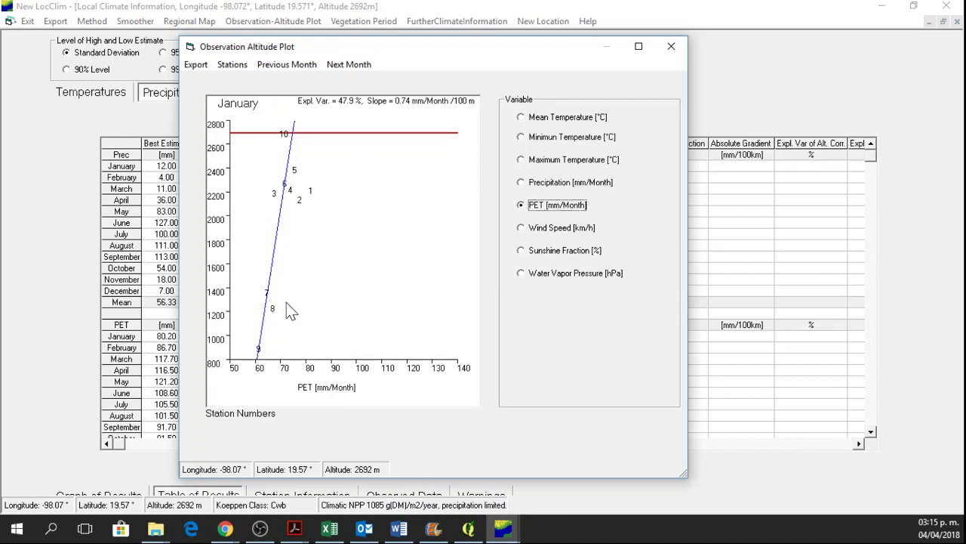
# Step: Show PET on the regional map with numbered stations, widened to include stations 7, 9 and 10
pyautogui.click(669, 46)
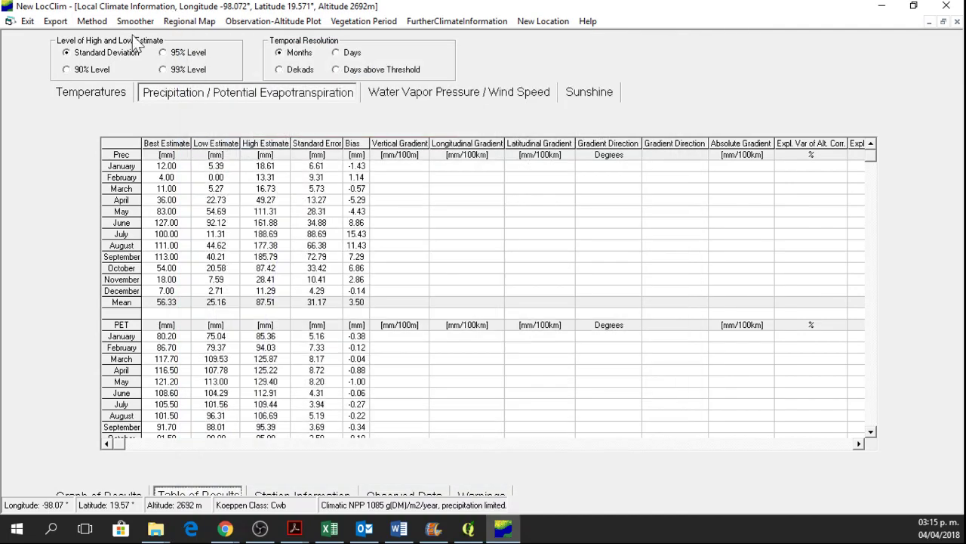
pyautogui.click(187, 22)
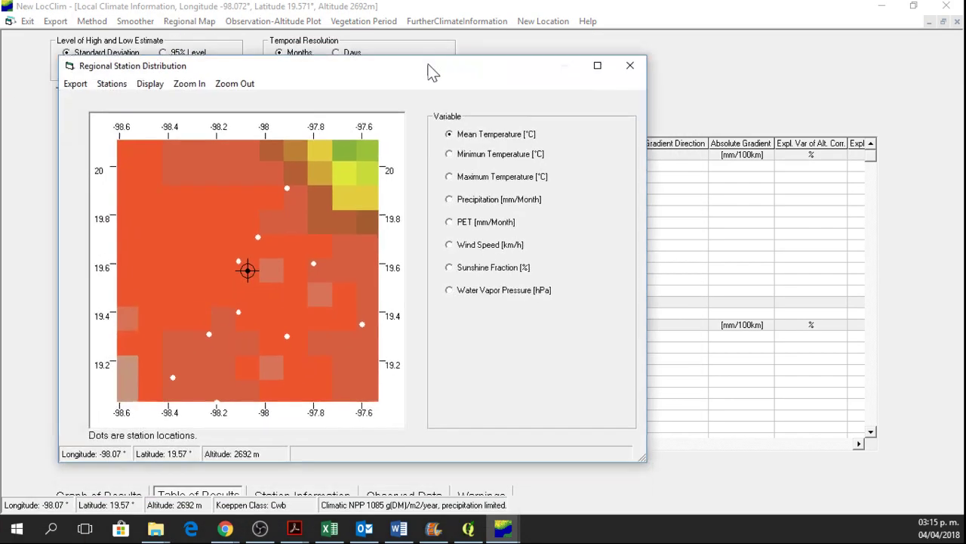
pyautogui.moveTo(427, 72); pyautogui.dragTo(507, 44)
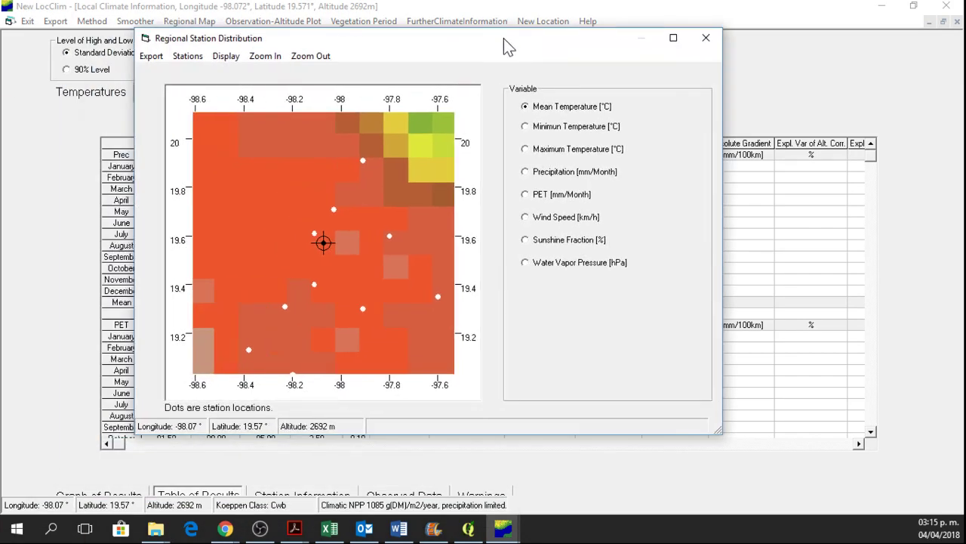
pyautogui.click(529, 196)
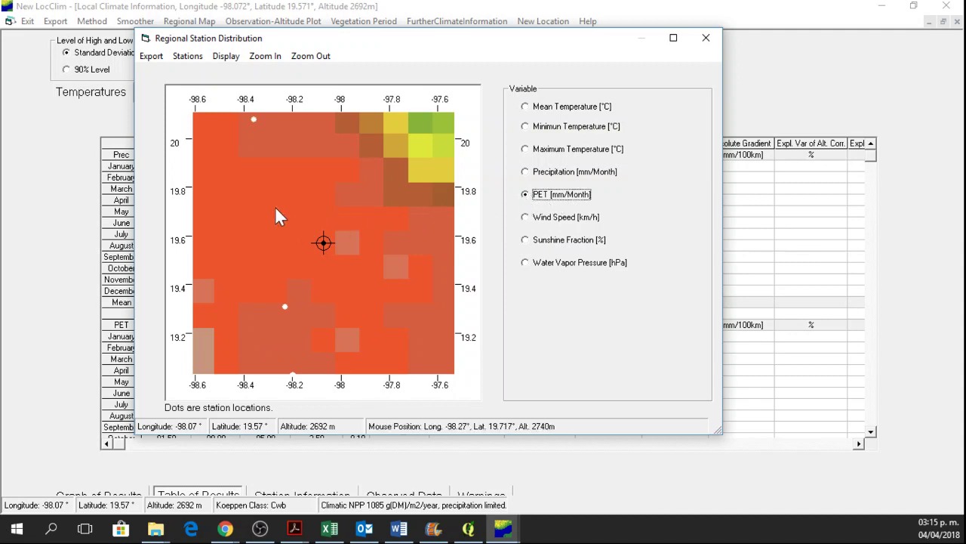
pyautogui.click(185, 57)
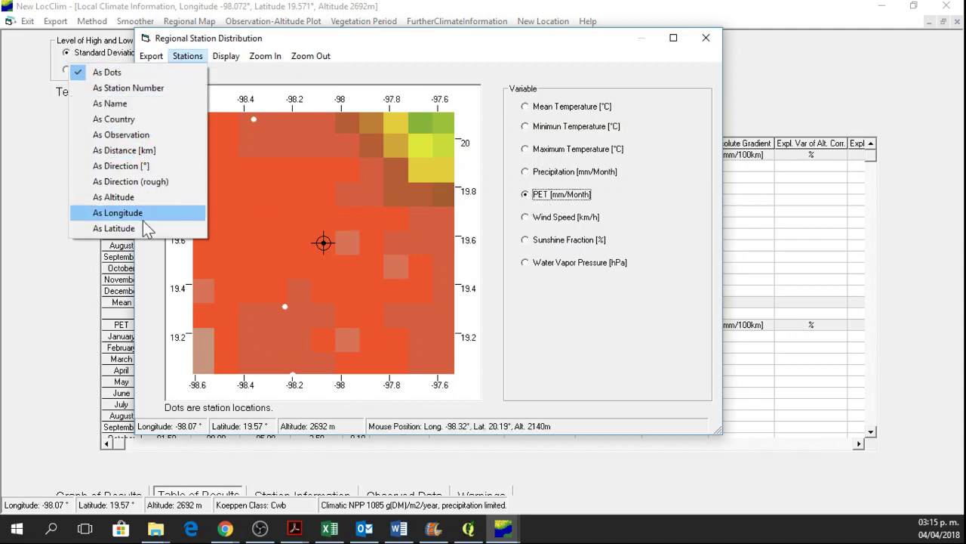
pyautogui.click(140, 87)
pyautogui.click(302, 60)
pyautogui.click(302, 60)
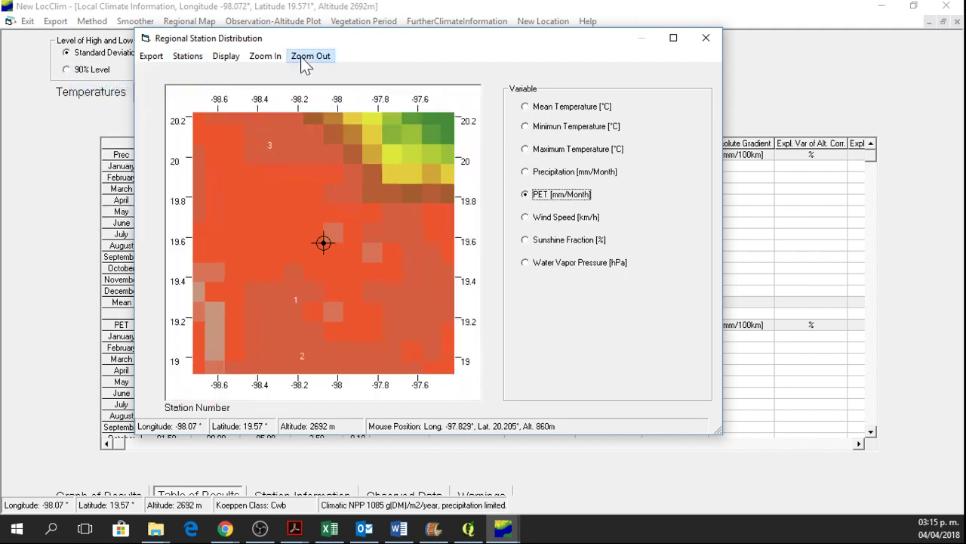
pyautogui.click(302, 60)
pyautogui.click(302, 61)
pyautogui.click(302, 61)
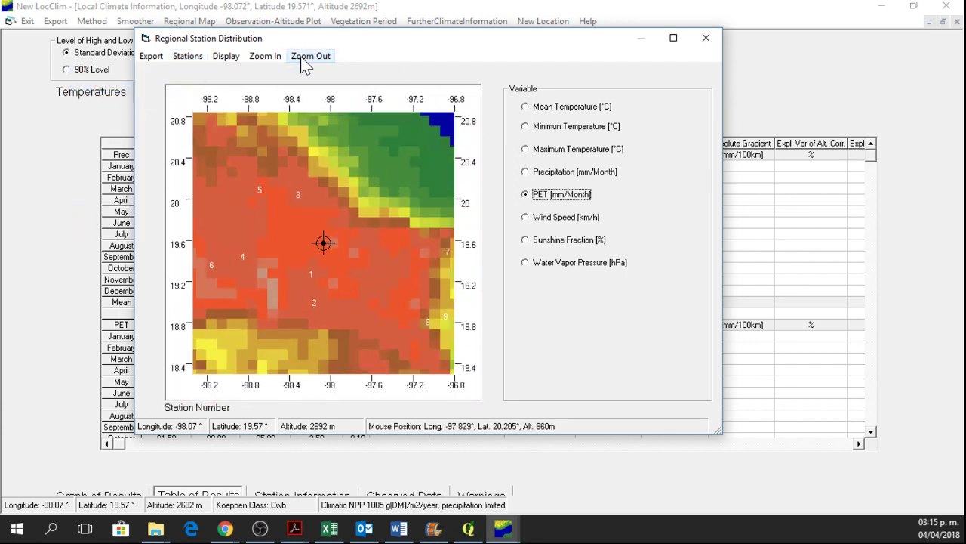
pyautogui.click(302, 61)
pyautogui.click(302, 61)
pyautogui.click(302, 61)
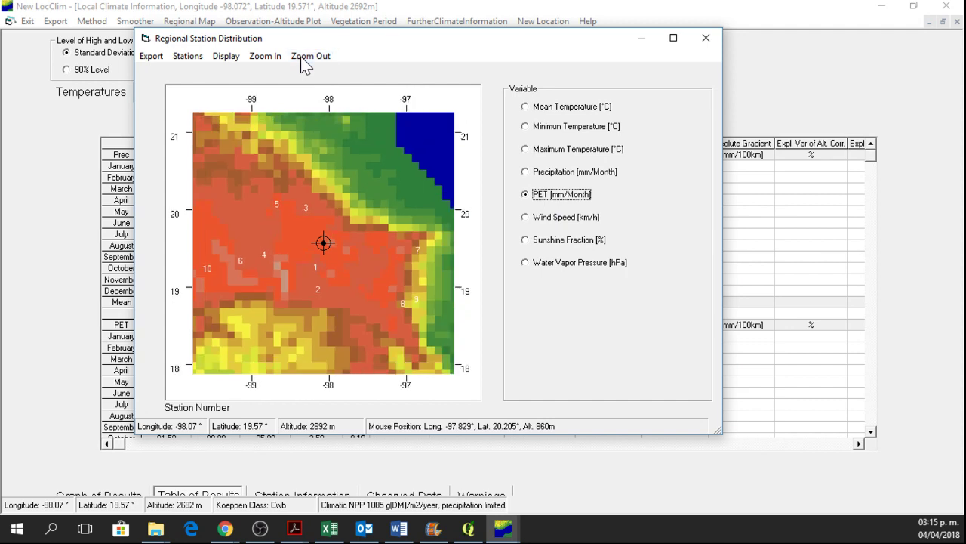
# Step: Deactivate stations 1, 2, 10 and 8, then close the map
pyautogui.click(314, 266)
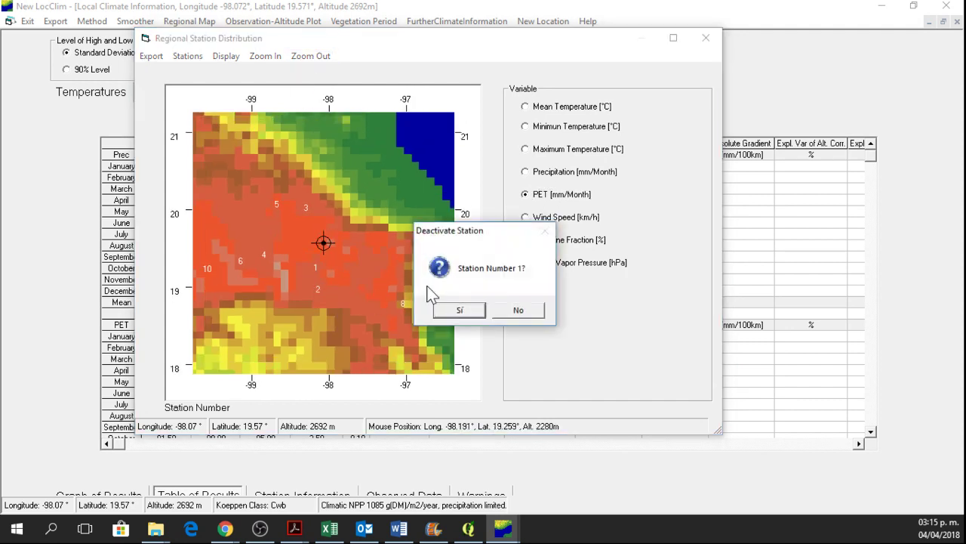
pyautogui.click(453, 310)
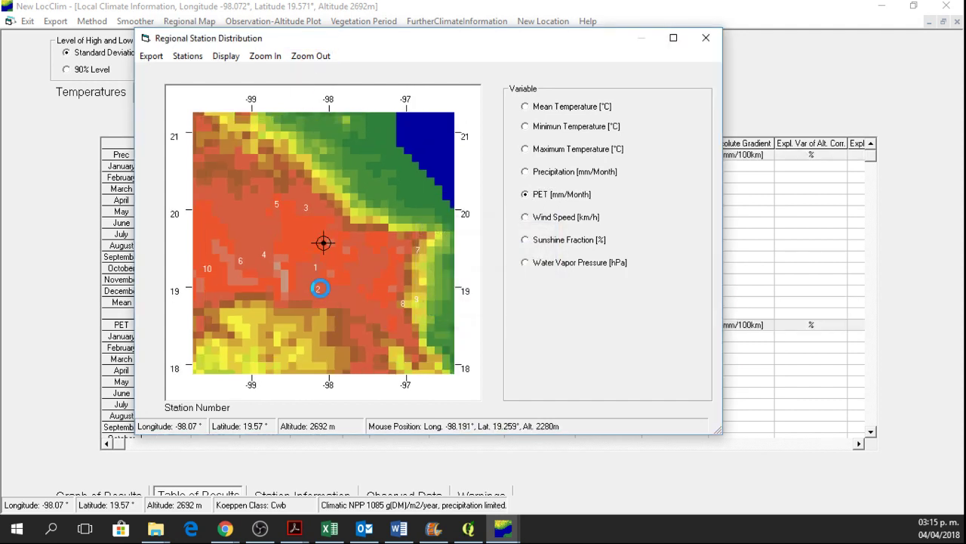
pyautogui.click(319, 287)
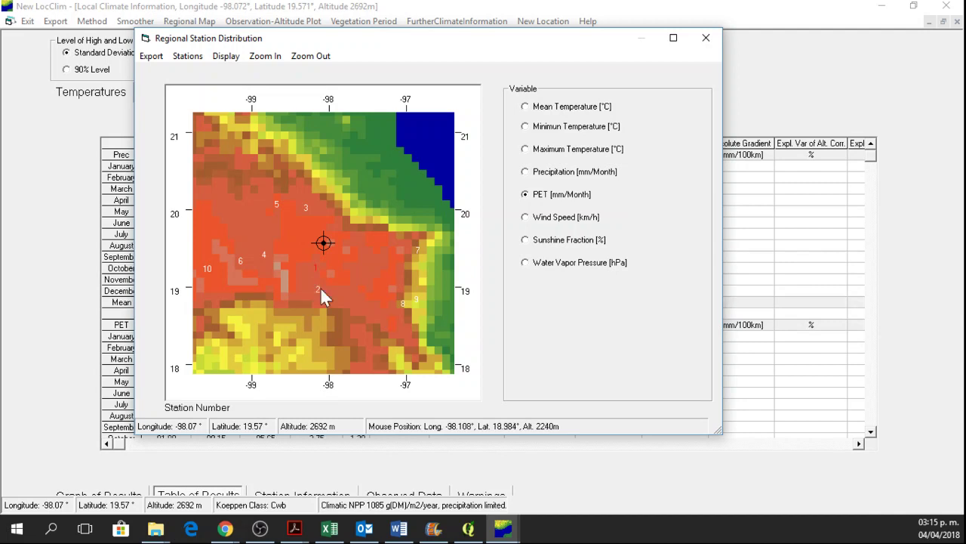
pyautogui.click(445, 313)
pyautogui.click(209, 272)
pyautogui.click(457, 311)
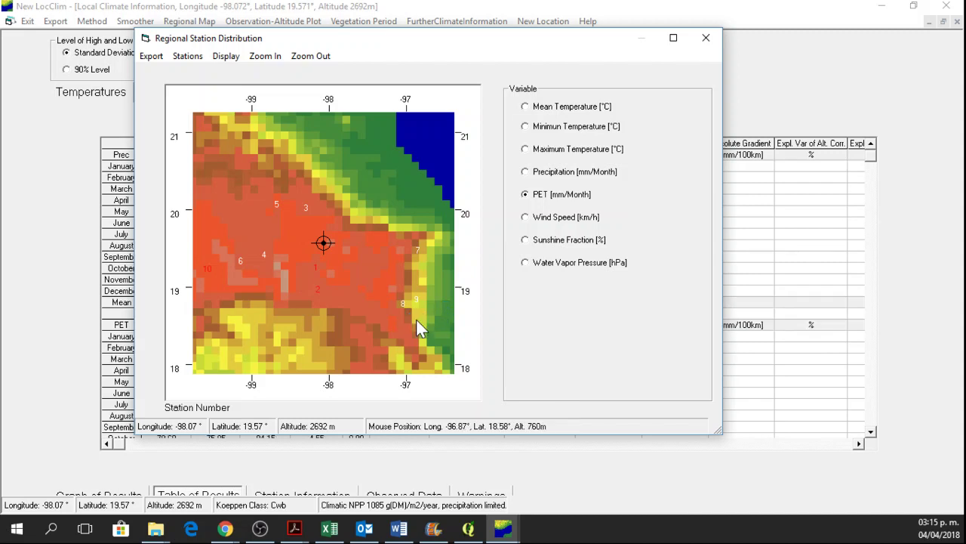
pyautogui.click(401, 303)
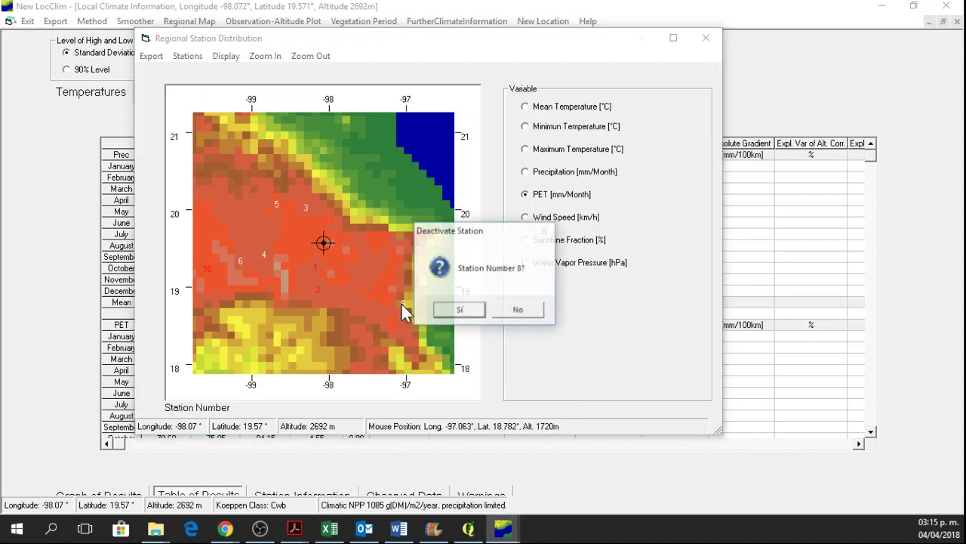
pyautogui.click(459, 309)
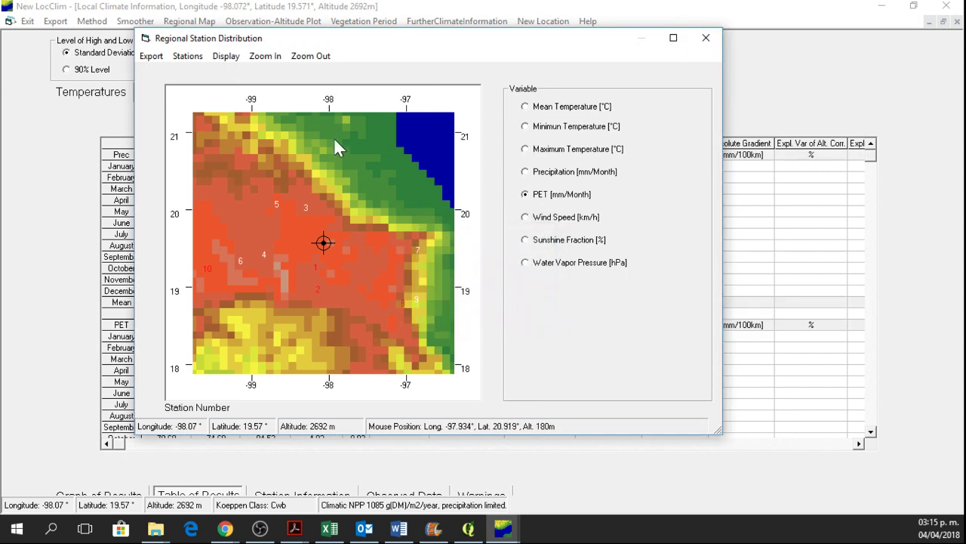
pyautogui.click(706, 38)
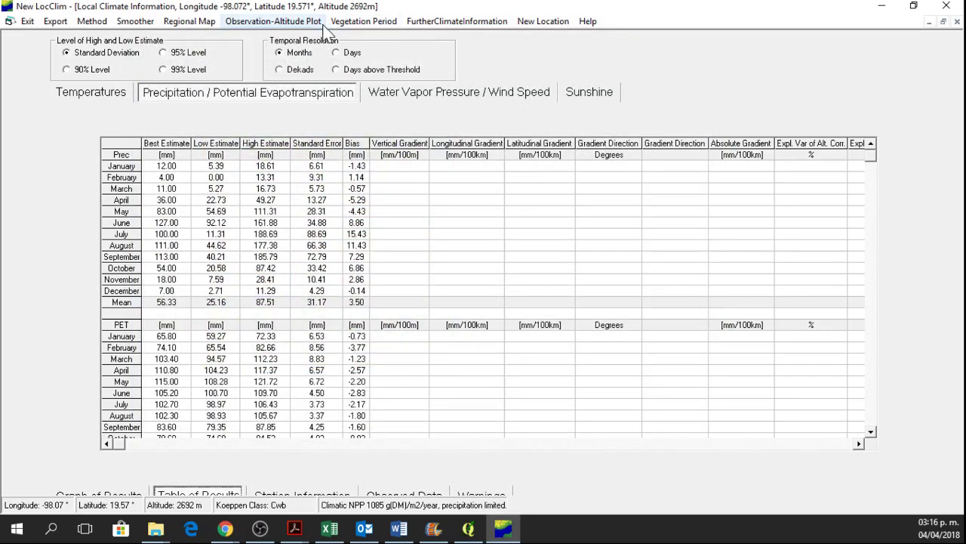
pyautogui.click(295, 21)
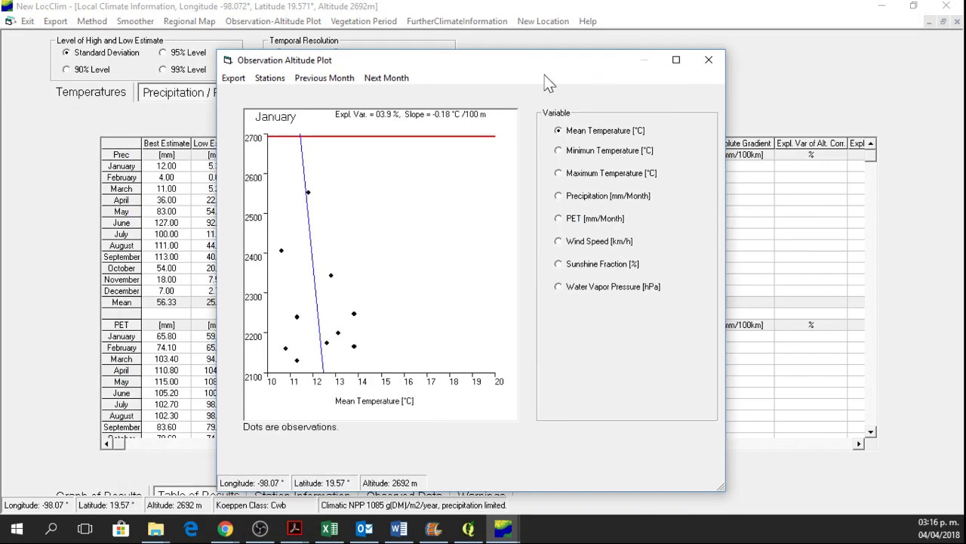
pyautogui.click(272, 79)
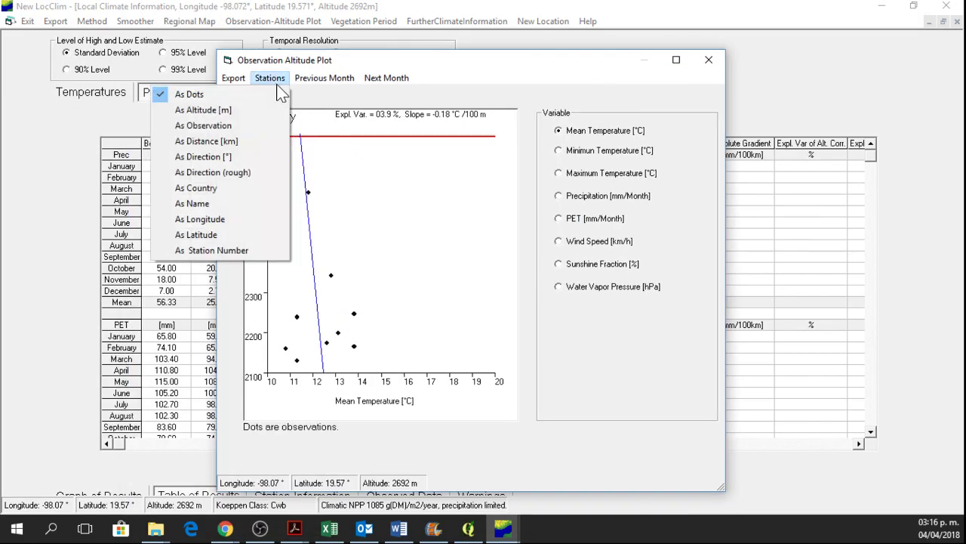
pyautogui.click(587, 264)
pyautogui.click(566, 219)
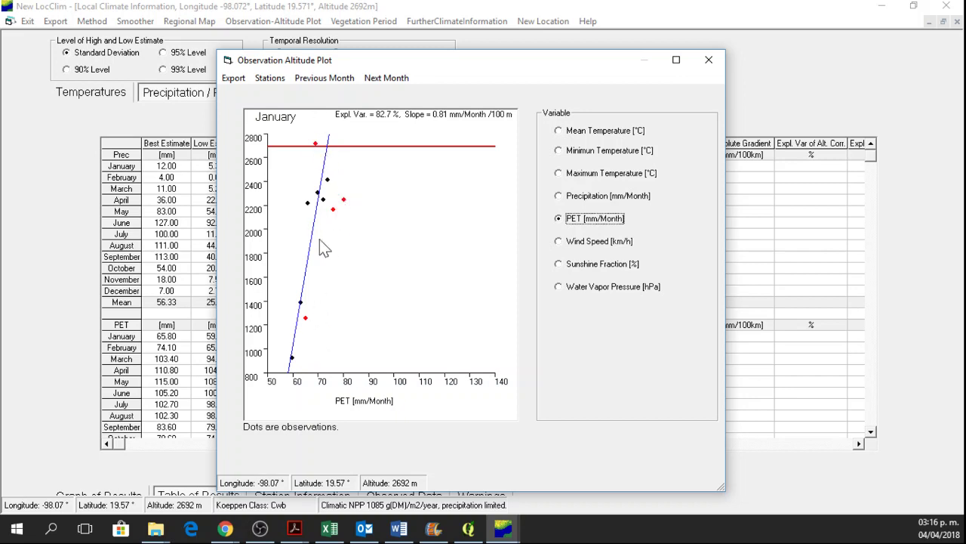
pyautogui.click(270, 80)
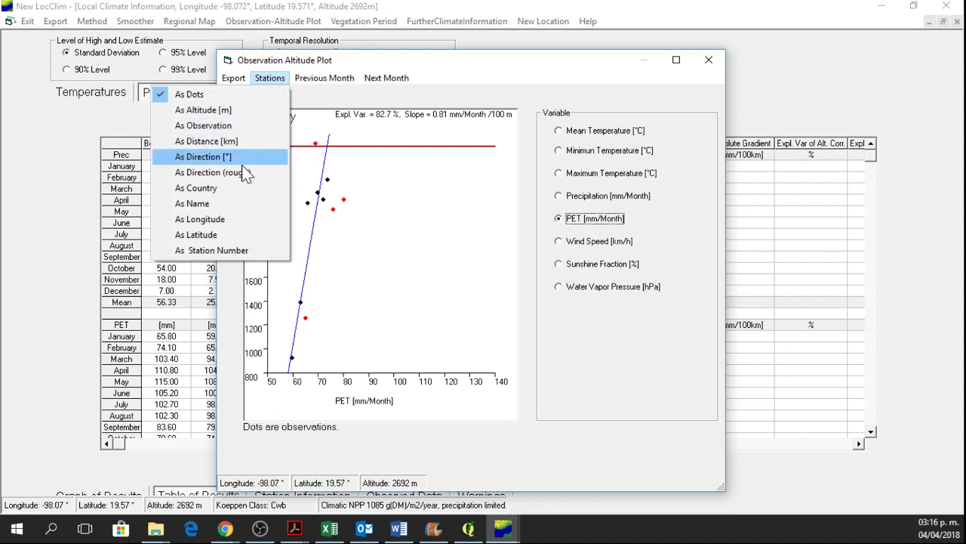
pyautogui.click(234, 250)
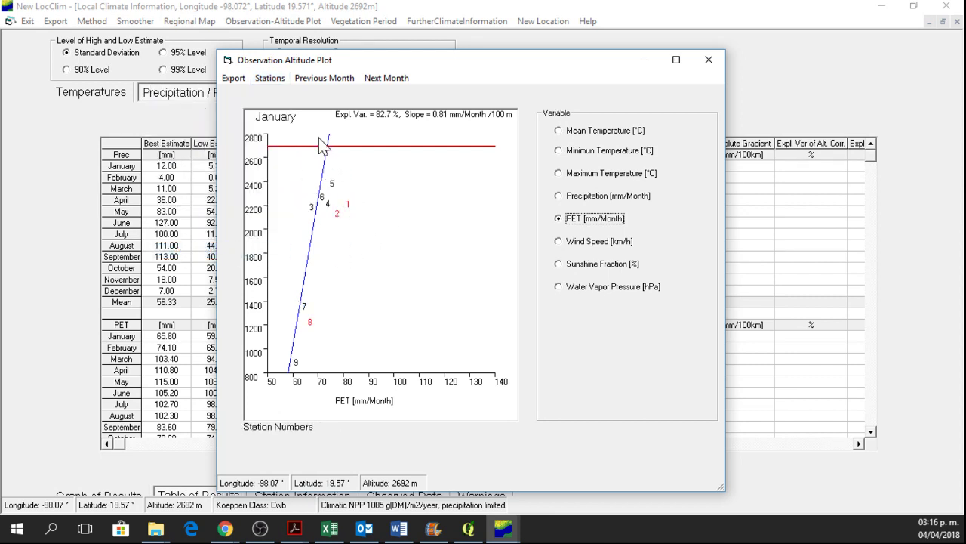
pyautogui.click(560, 198)
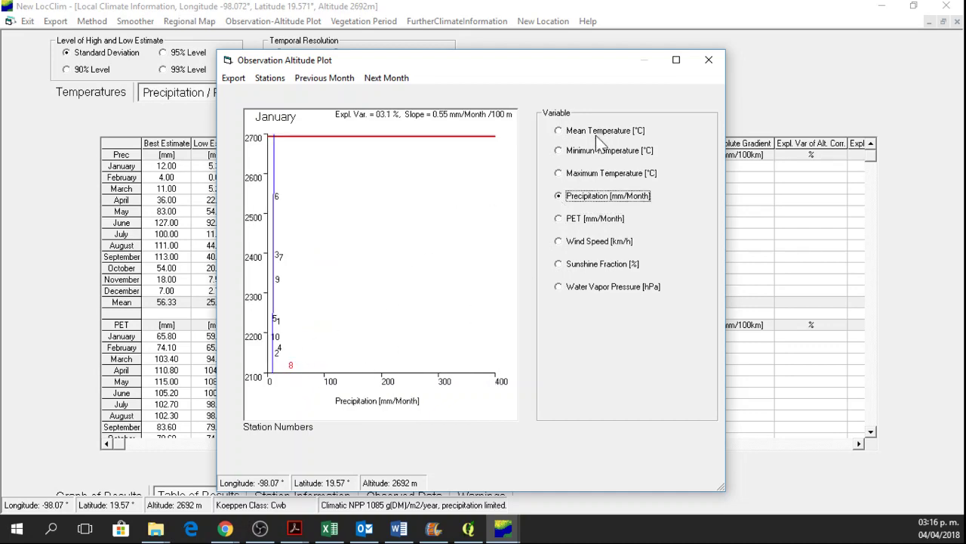
pyautogui.click(702, 63)
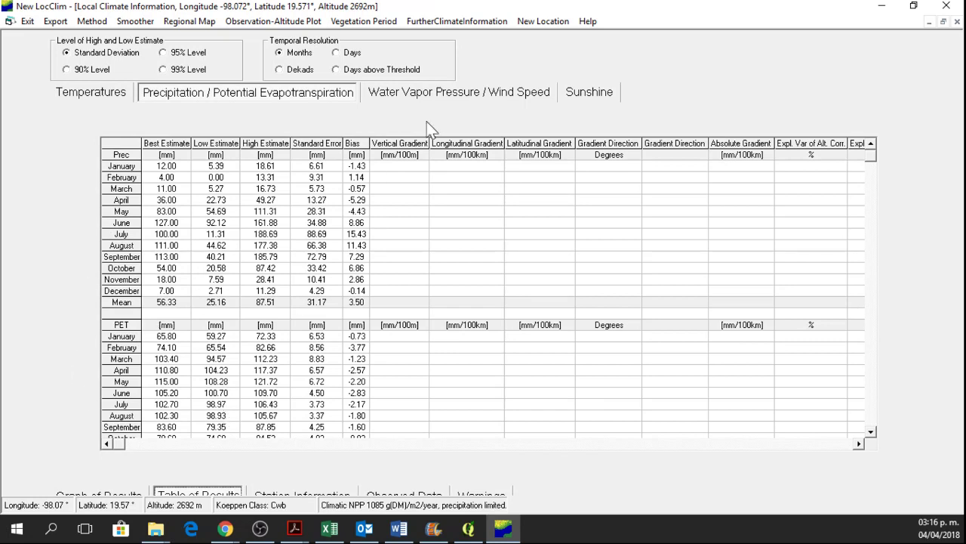
# Step: Start a new location by coordinates to re-estimate the same point at 800 m altitude
pyautogui.click(539, 22)
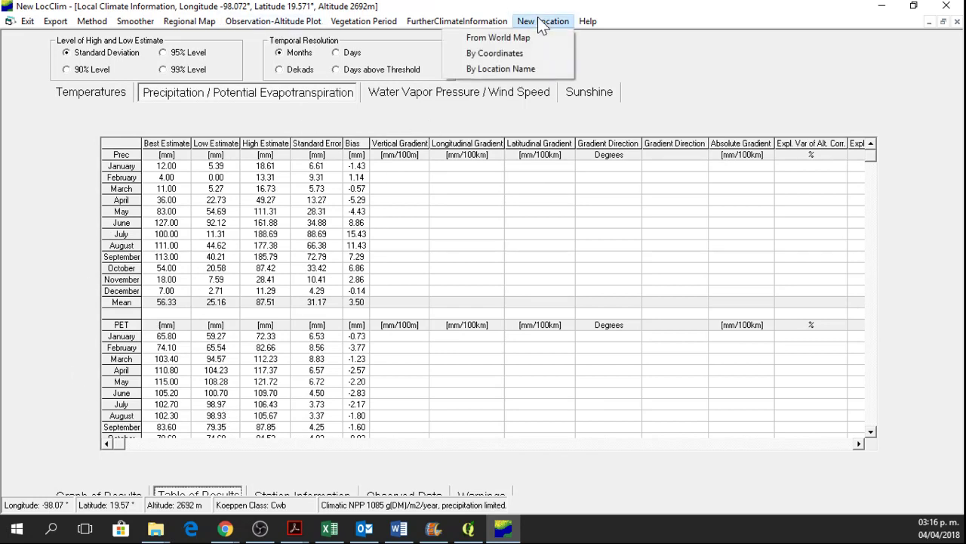
pyautogui.click(503, 53)
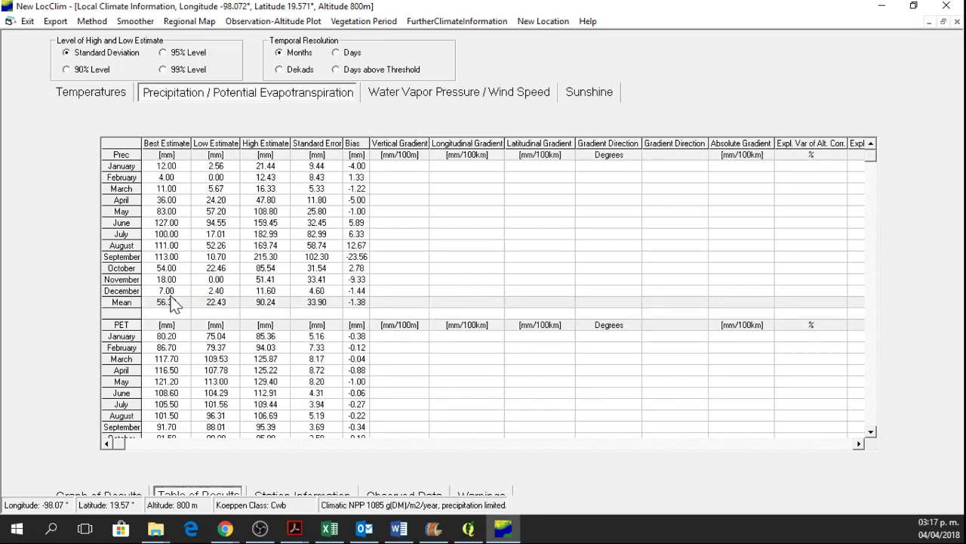
pyautogui.click(870, 431)
pyautogui.click(870, 431)
pyautogui.click(871, 431)
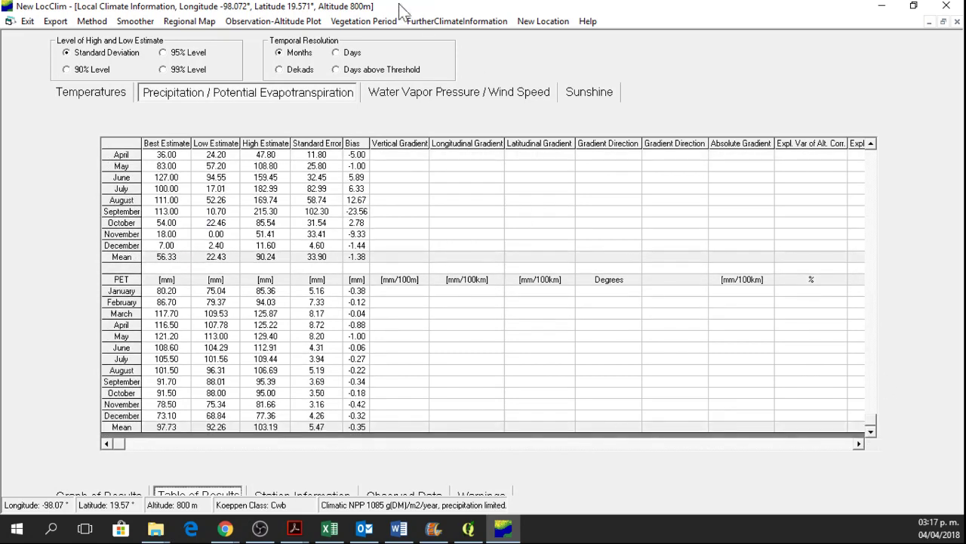
pyautogui.click(537, 24)
pyautogui.click(537, 23)
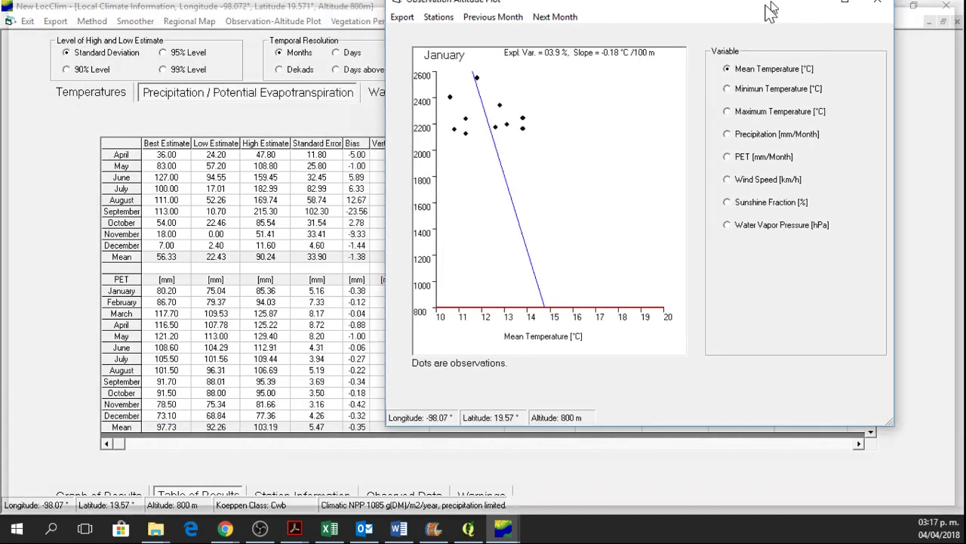
pyautogui.moveTo(798, 15); pyautogui.dragTo(641, 63)
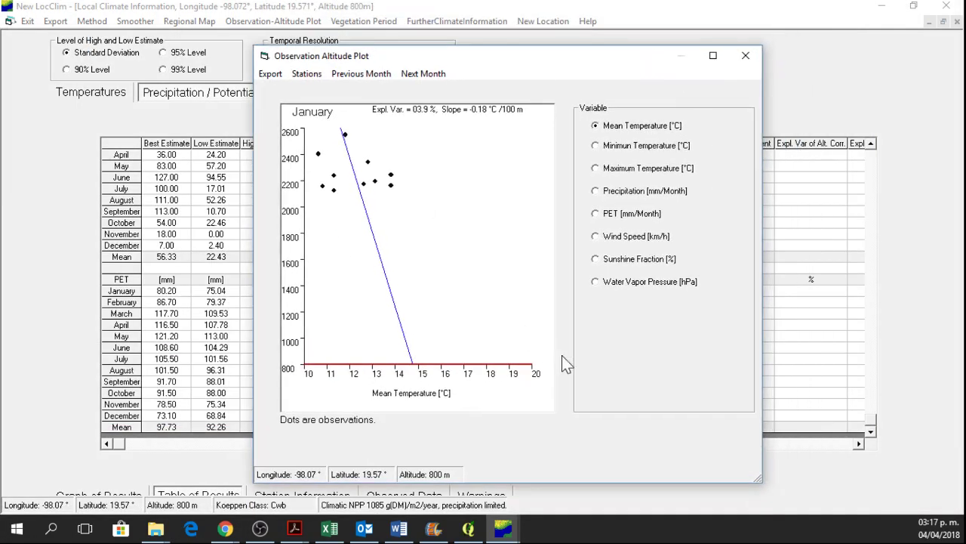
pyautogui.click(595, 191)
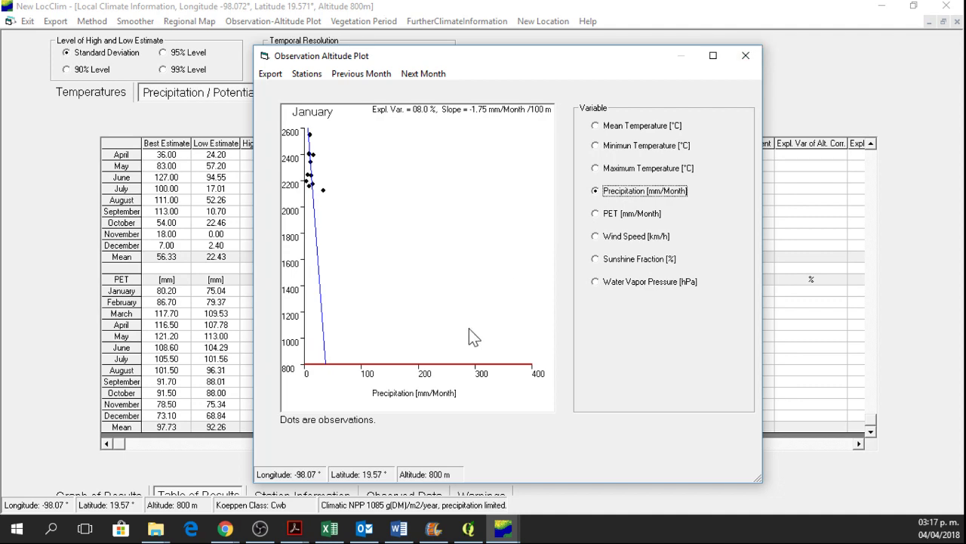
pyautogui.click(745, 55)
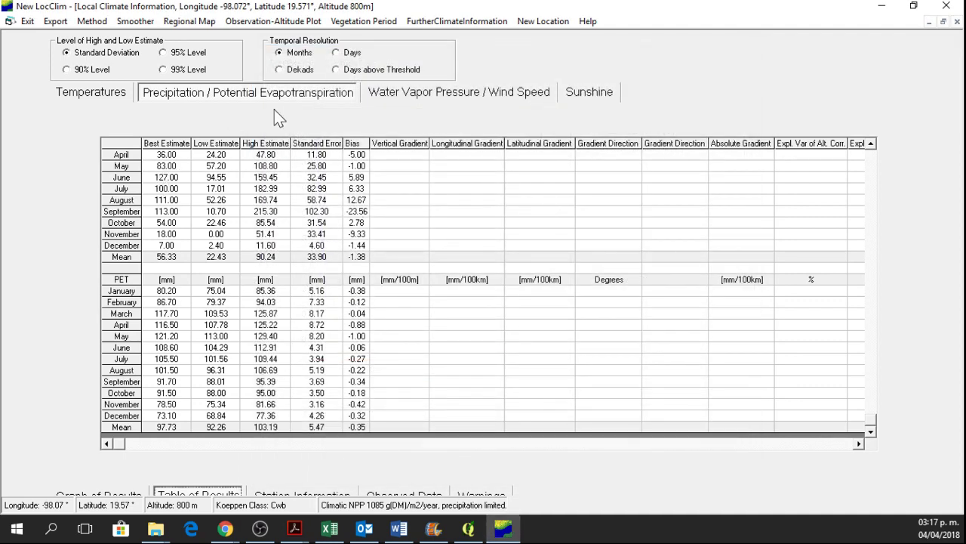
pyautogui.click(251, 94)
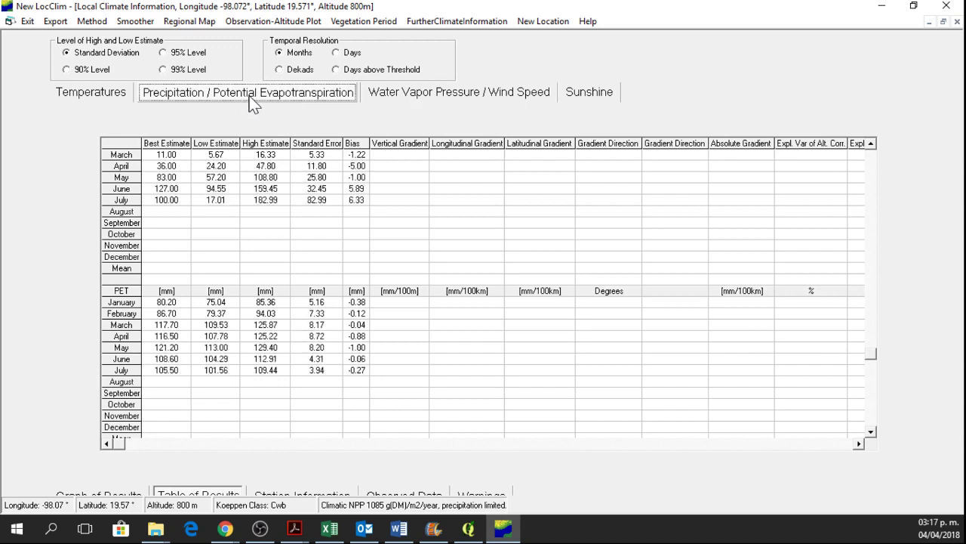
pyautogui.click(160, 95)
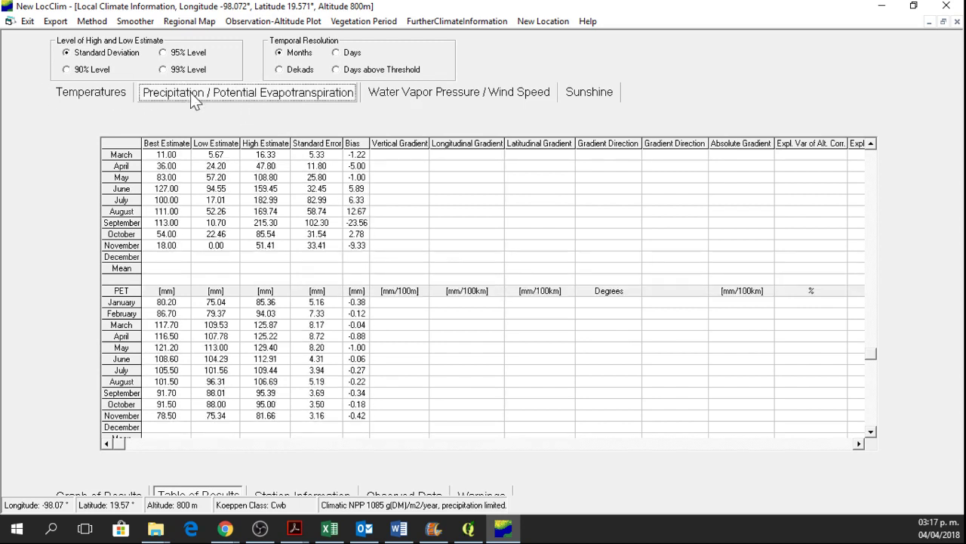
pyautogui.press('Left')
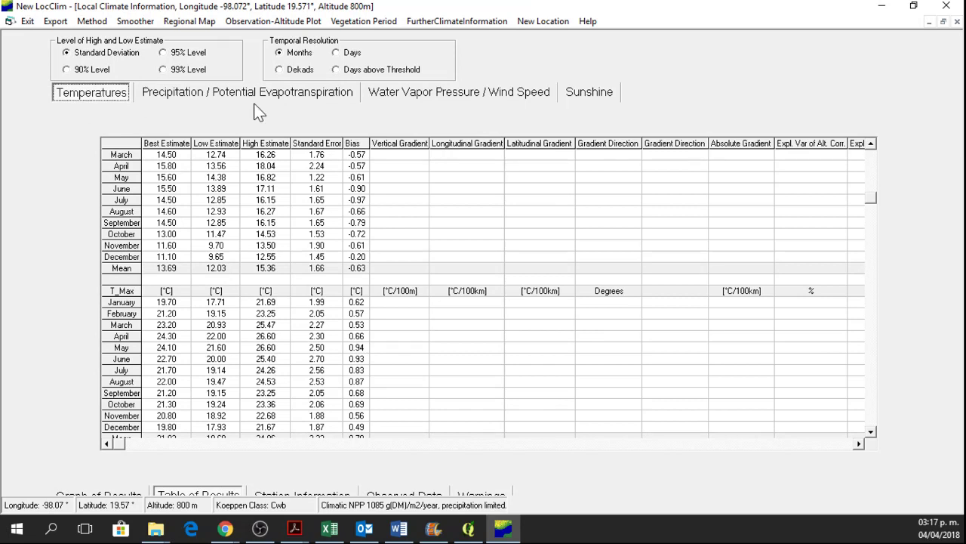
pyautogui.click(871, 142)
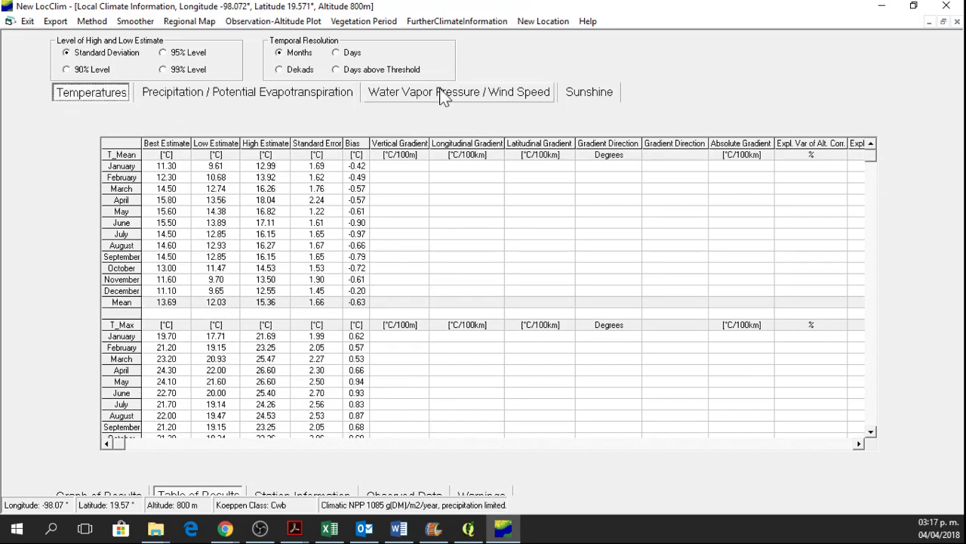
pyautogui.click(220, 97)
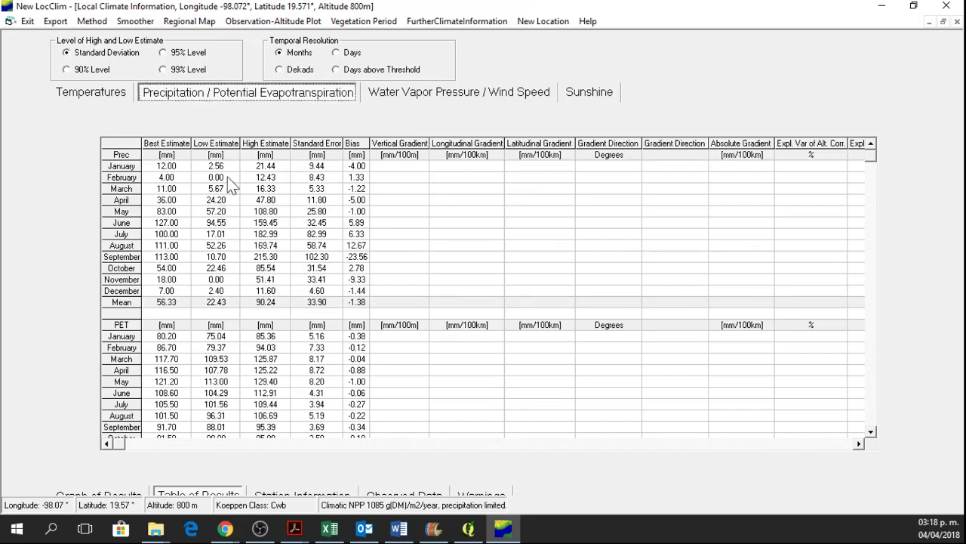
# Step: Save the results table as the CSV file LocClim_Single_Point_Results_01 in Loc_Clim_tutorial
pyautogui.click(54, 23)
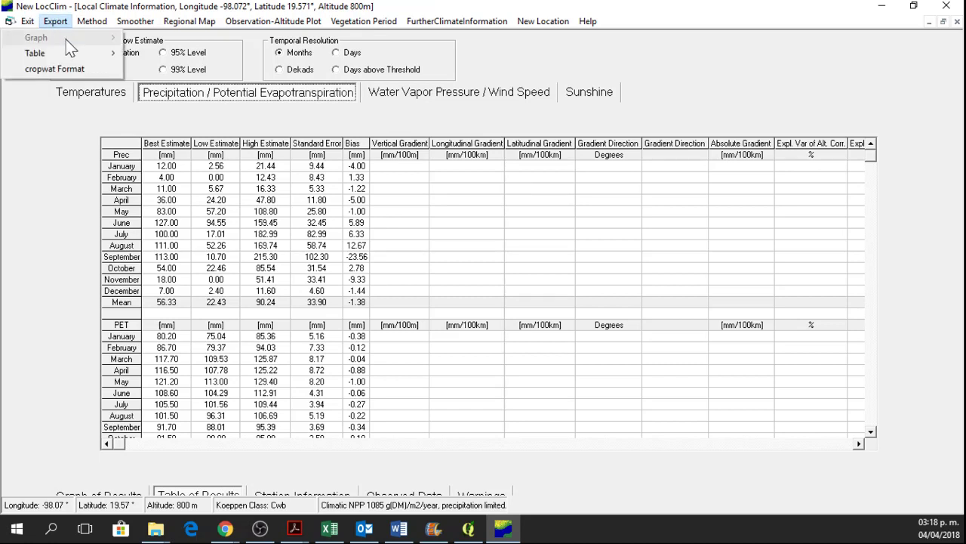
pyautogui.moveTo(74, 53)
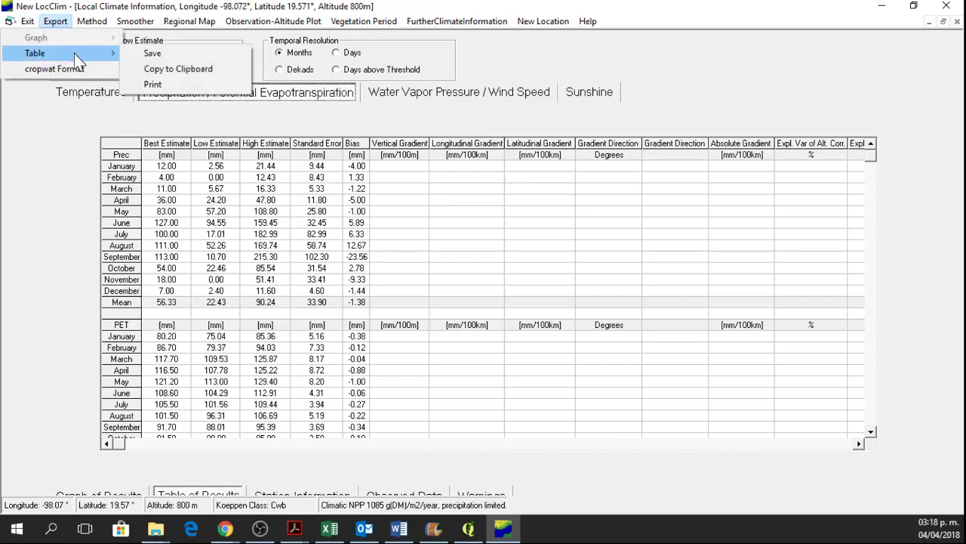
pyautogui.click(167, 56)
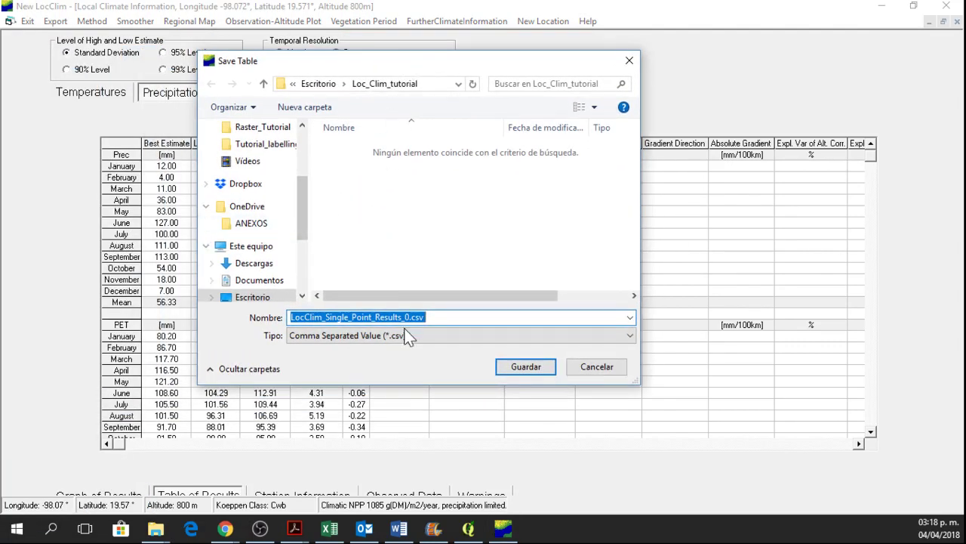
pyautogui.press('End')
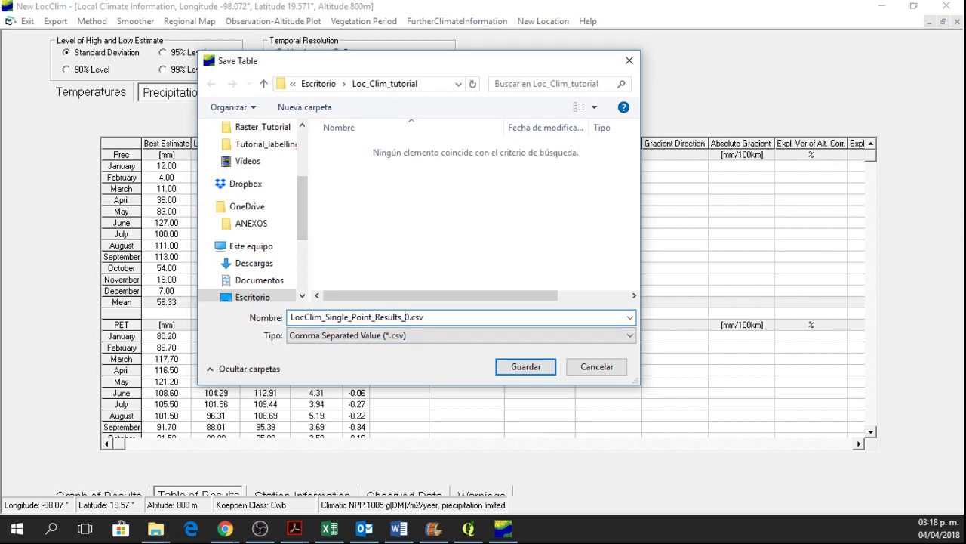
pyautogui.press('BackSpace')
pyautogui.write('01')
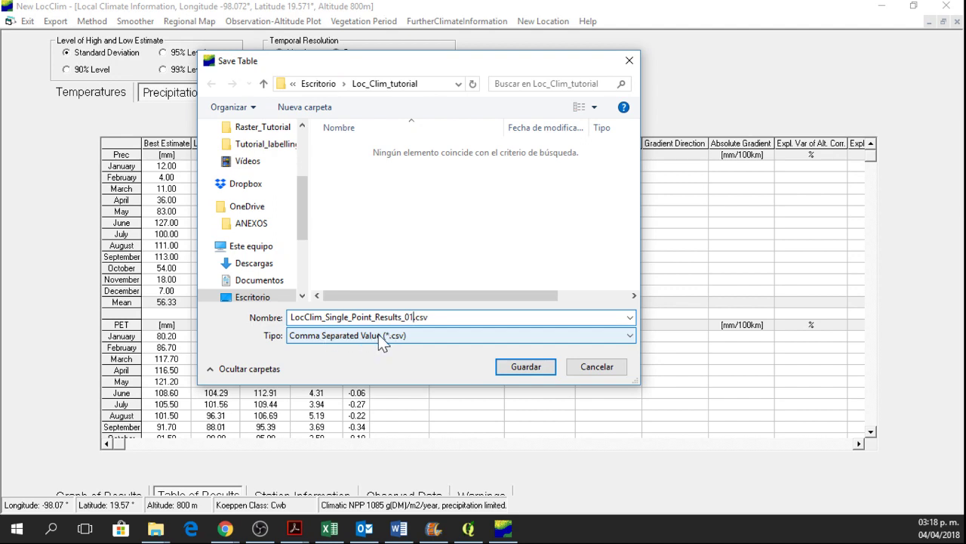
pyautogui.click(524, 365)
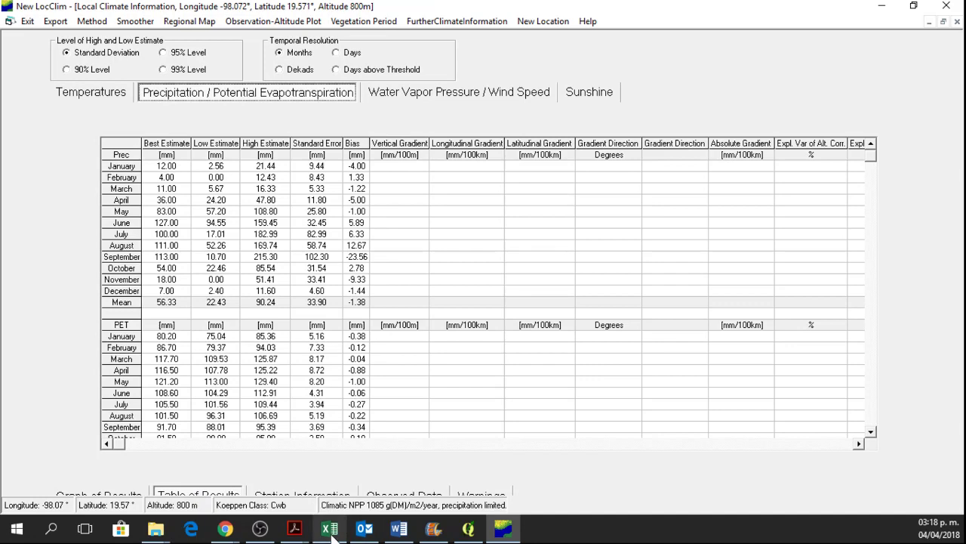
# Step: Maximize Excel and pick LocClim_Single_Point_Results_01 for a Datos > Desde texto import
pyautogui.click(337, 481)
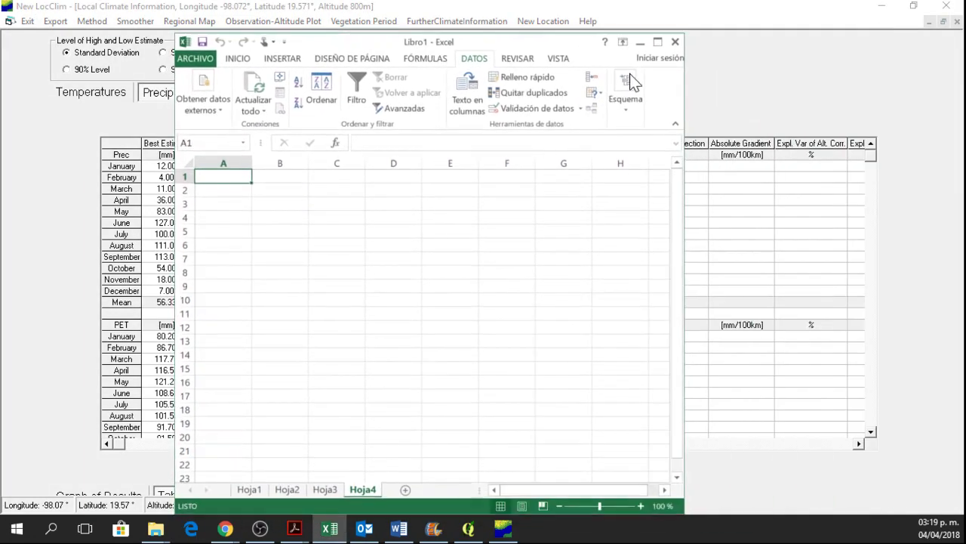
pyautogui.click(658, 42)
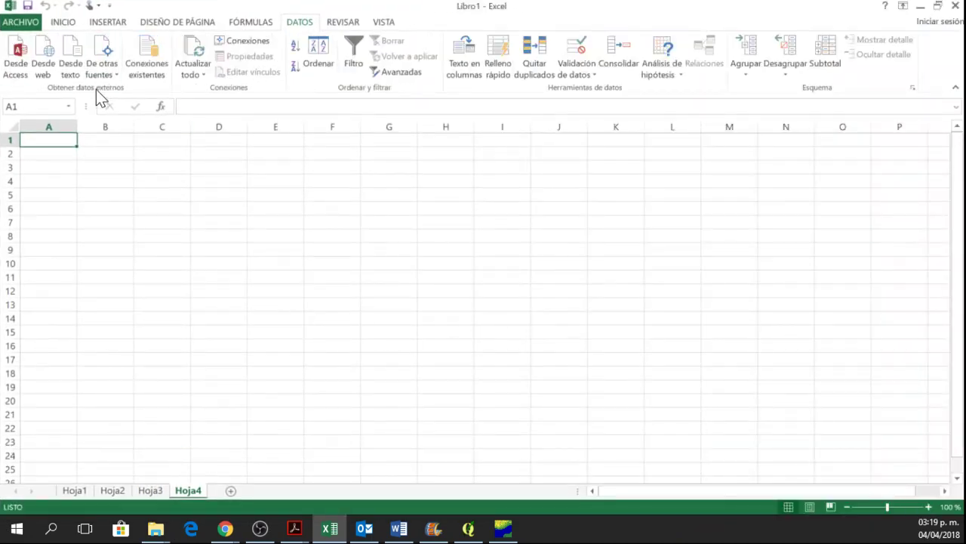
pyautogui.click(301, 25)
pyautogui.click(73, 70)
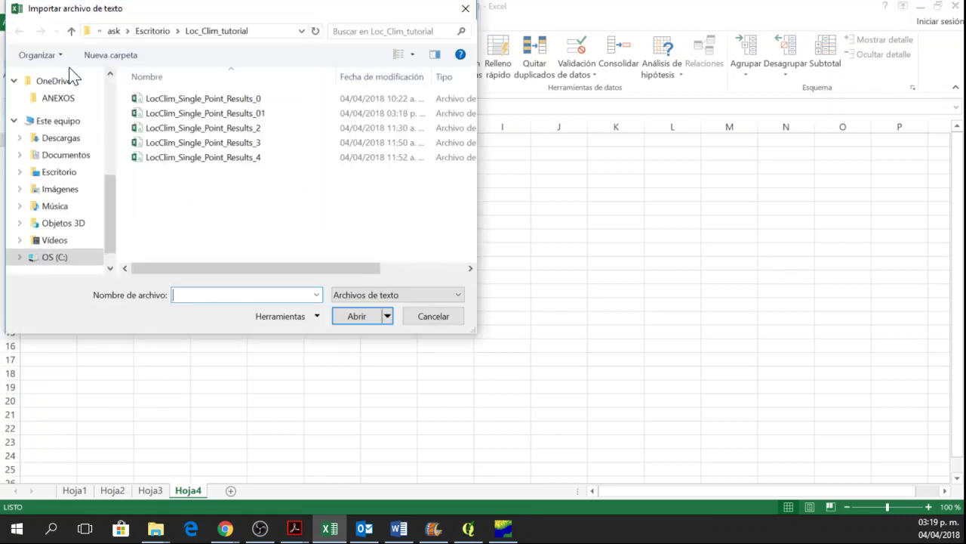
pyautogui.moveTo(170, 12); pyautogui.dragTo(344, 88)
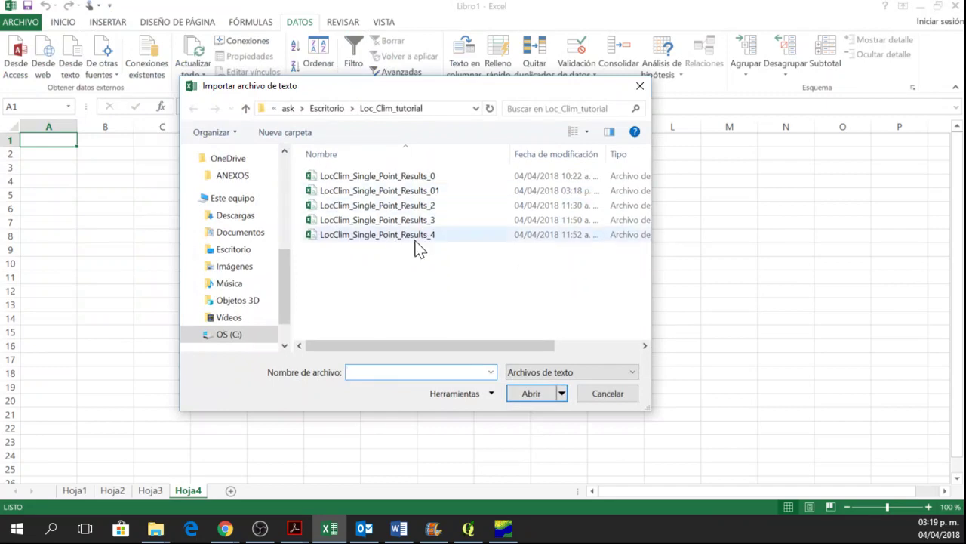
pyautogui.click(421, 191)
pyautogui.click(541, 393)
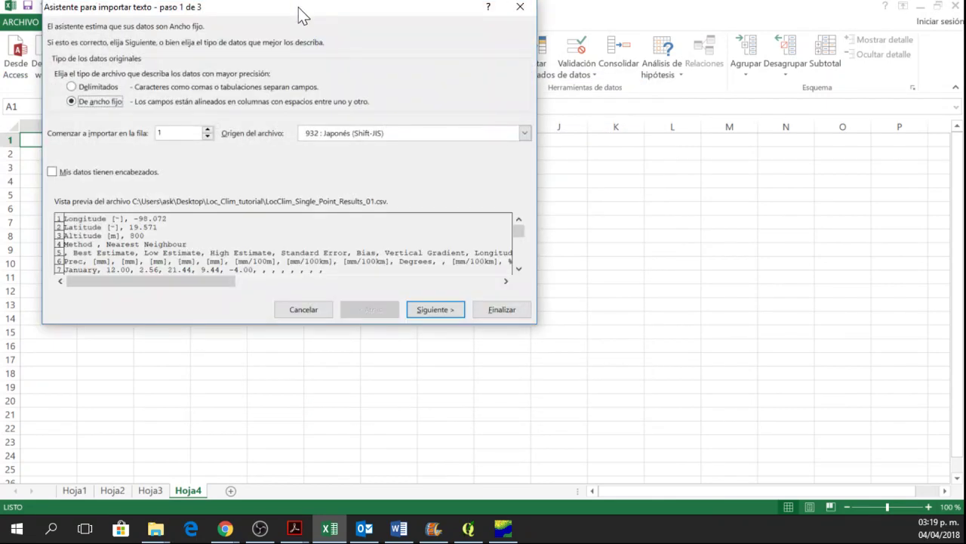
# Step: Try the fixed-width option in the Text Import Wizard, then return to step 1
pyautogui.moveTo(298, 7); pyautogui.dragTo(489, 96)
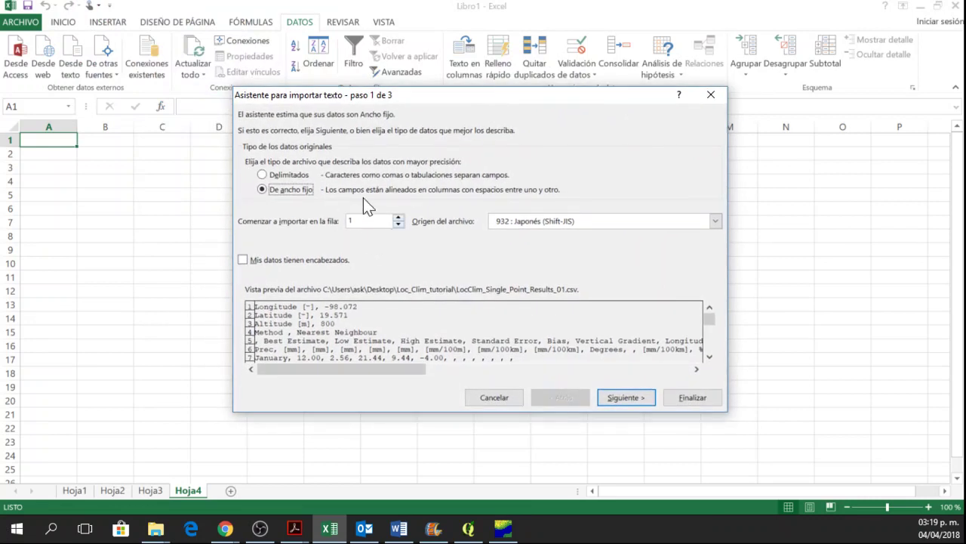
pyautogui.click(300, 190)
pyautogui.click(623, 397)
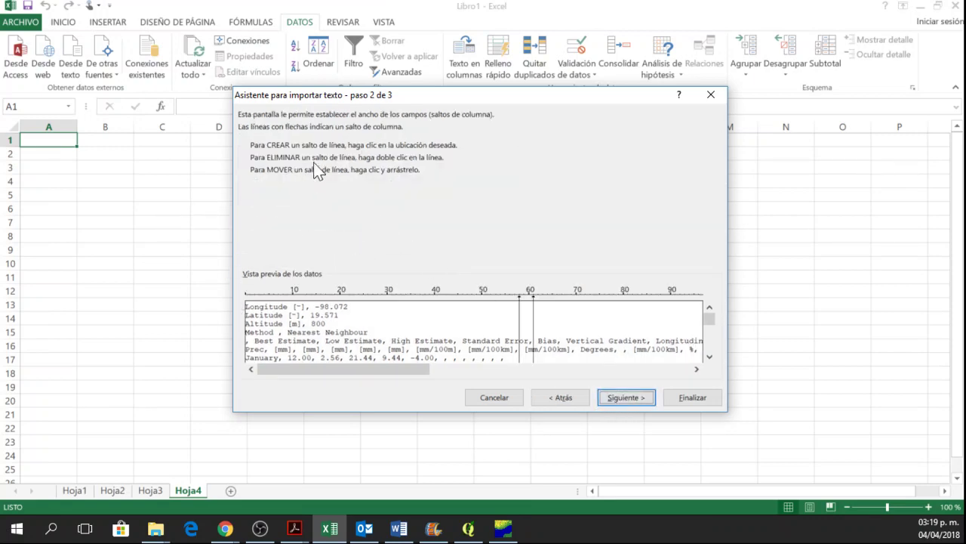
pyautogui.click(616, 396)
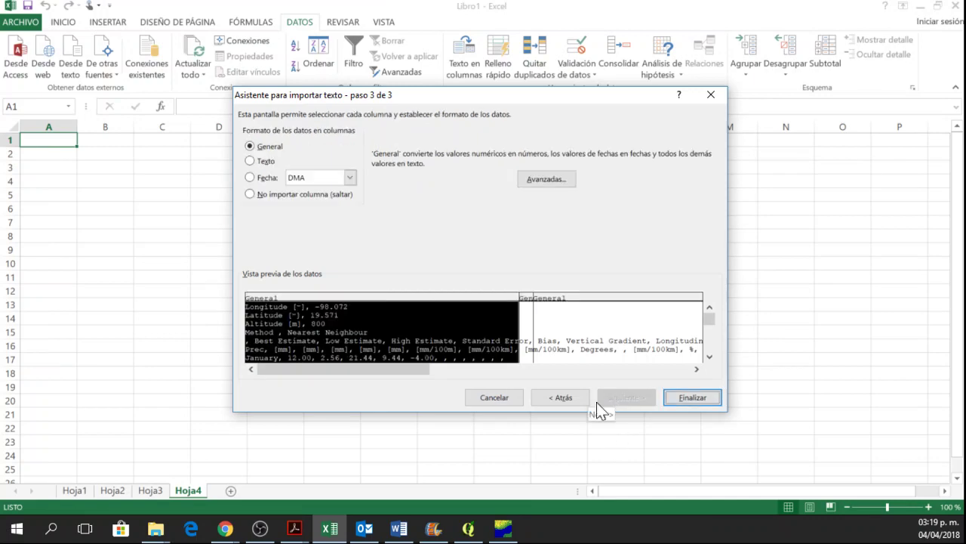
pyautogui.click(556, 400)
pyautogui.click(554, 400)
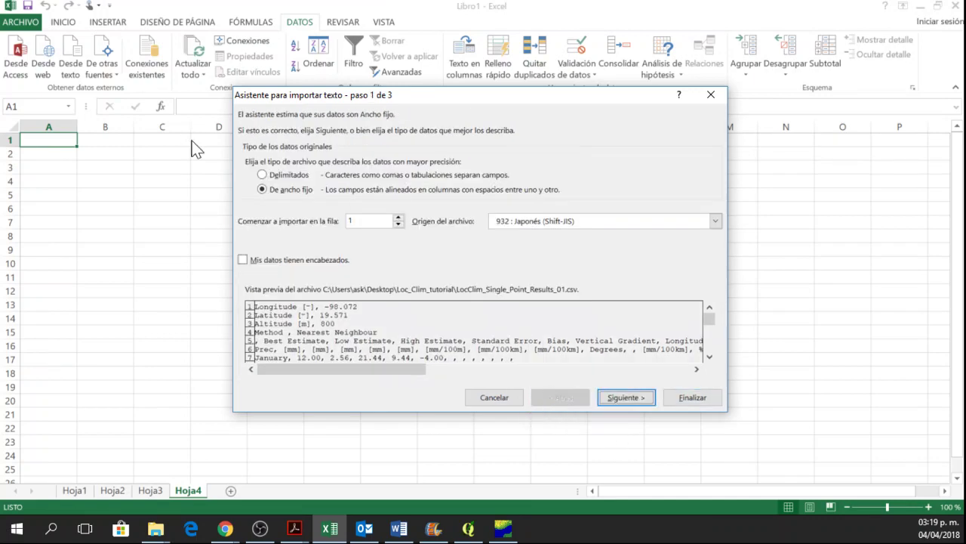
# Step: Import the file as comma-delimited text, placing the data at cell A1
pyautogui.click(281, 174)
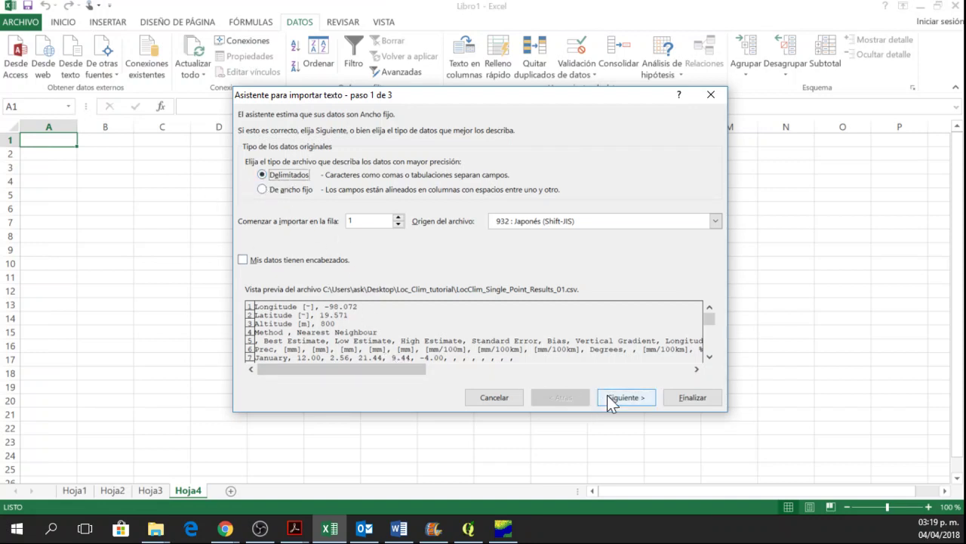
pyautogui.click(634, 401)
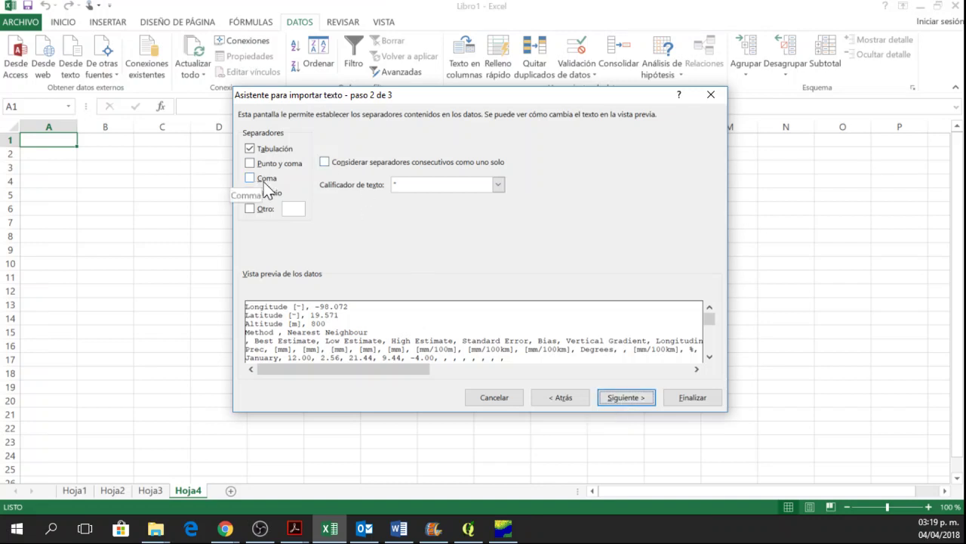
pyautogui.click(265, 180)
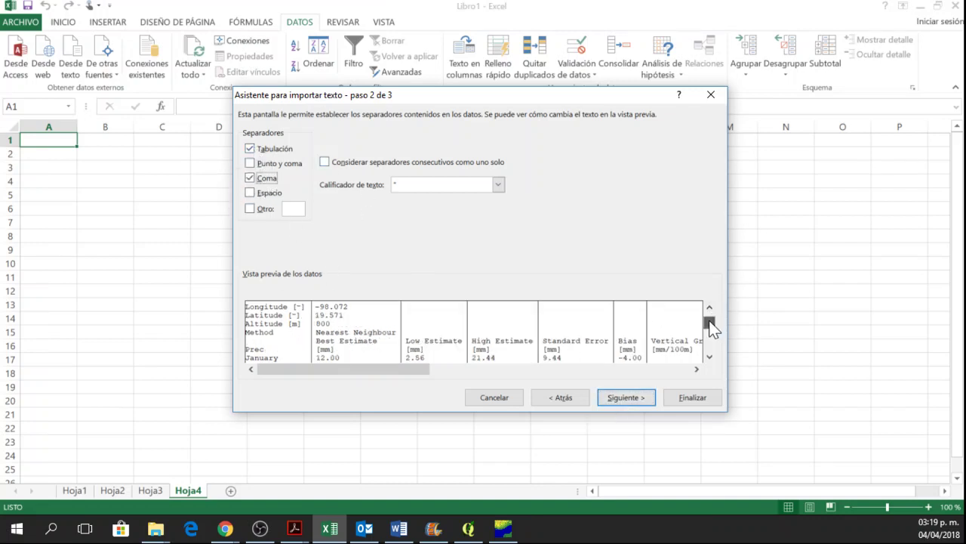
pyautogui.moveTo(710, 322); pyautogui.dragTo(711, 327)
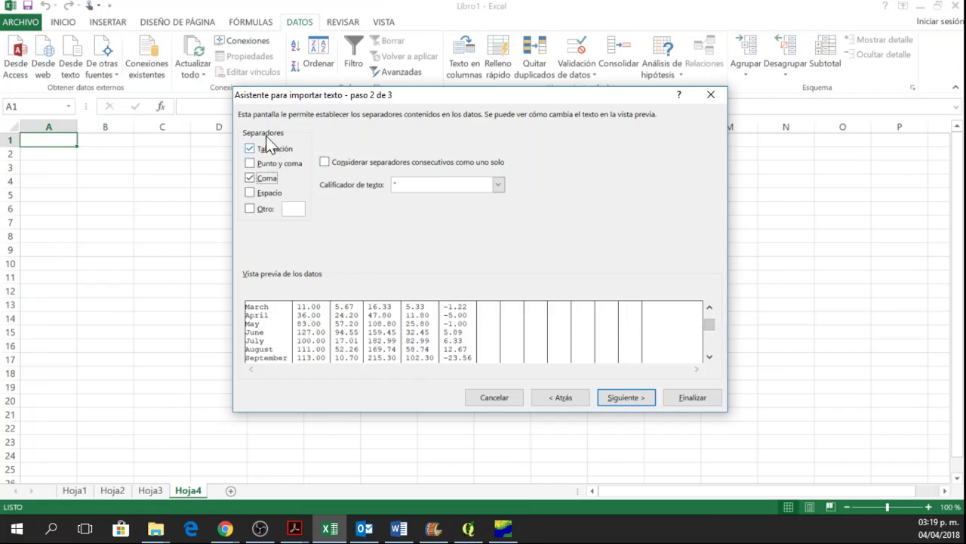
pyautogui.moveTo(710, 316); pyautogui.dragTo(710, 303)
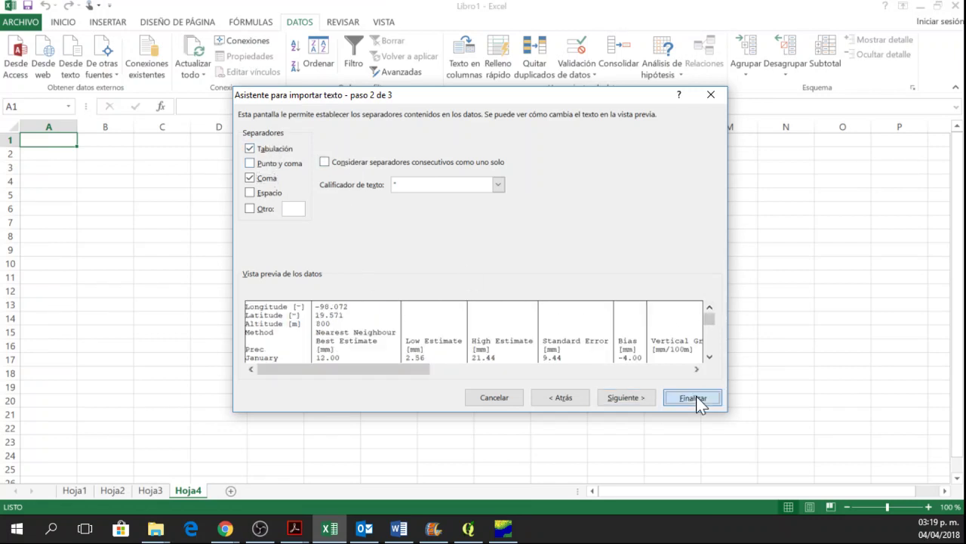
pyautogui.click(692, 399)
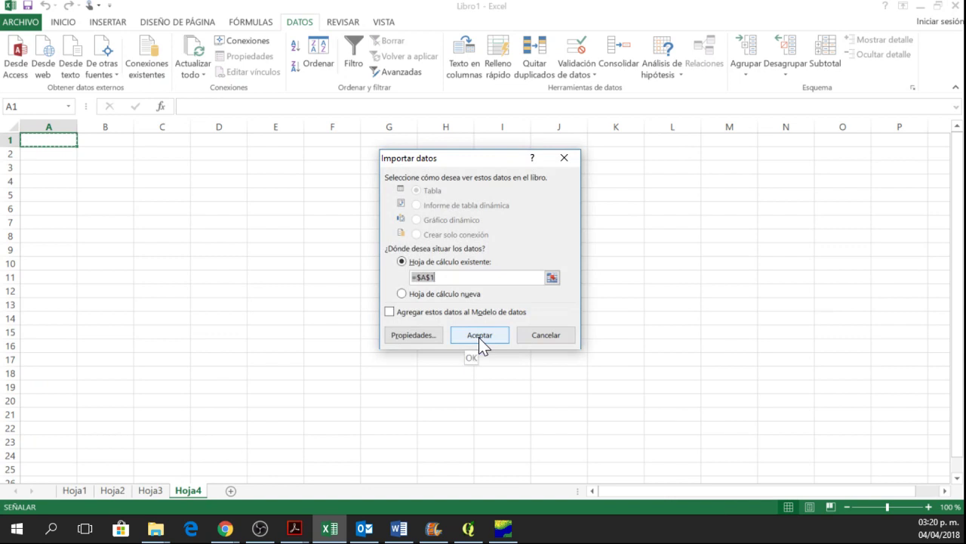
pyautogui.click(480, 334)
pyautogui.click(149, 225)
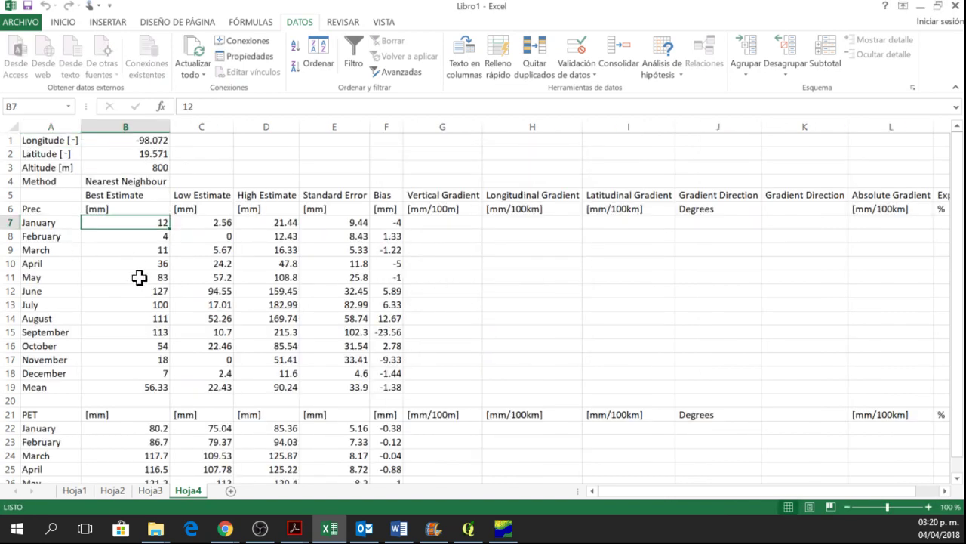
pyautogui.click(139, 277)
pyautogui.click(153, 386)
pyautogui.click(163, 210)
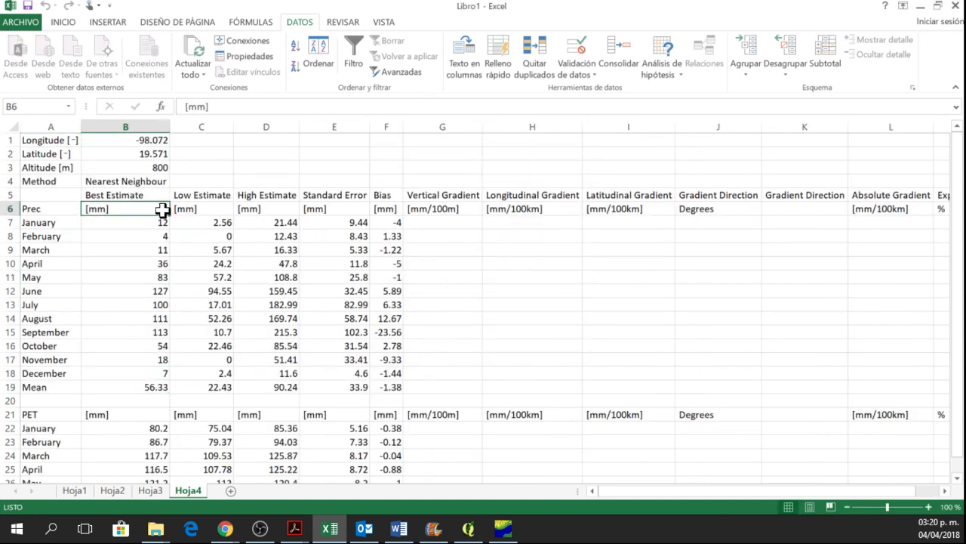
pyautogui.click(157, 197)
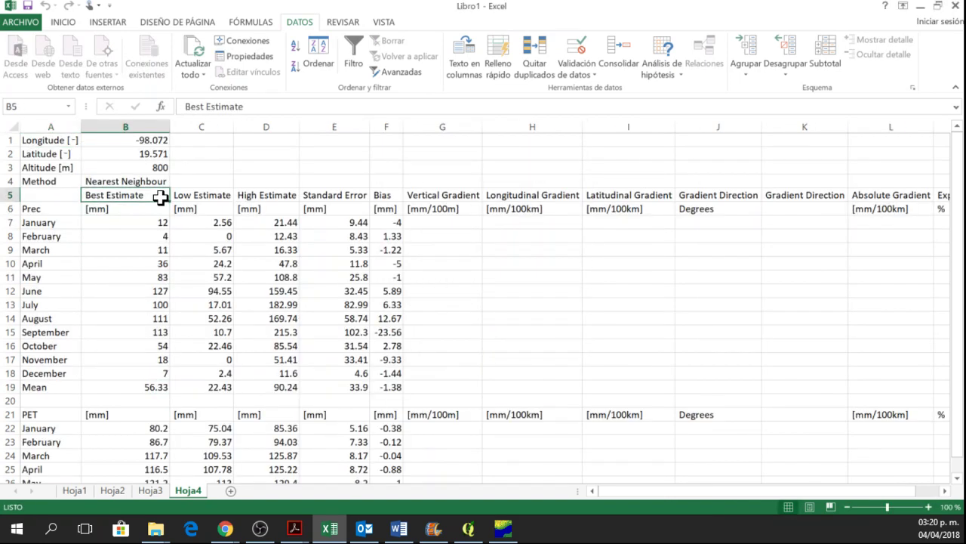
pyautogui.scroll(-2, 151, 279)
pyautogui.scroll(2, 151, 279)
pyautogui.click(151, 278)
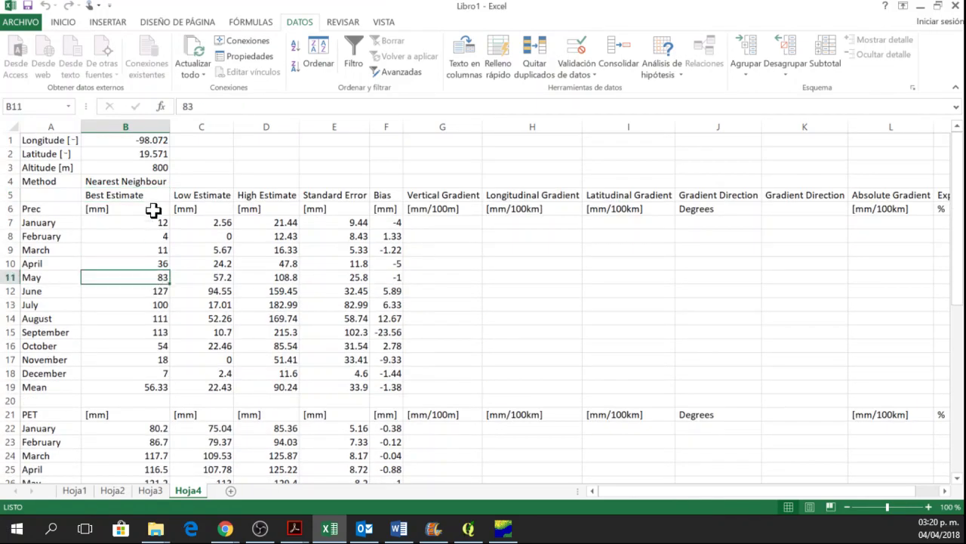
pyautogui.click(155, 222)
pyautogui.moveTo(71, 222); pyautogui.dragTo(390, 384)
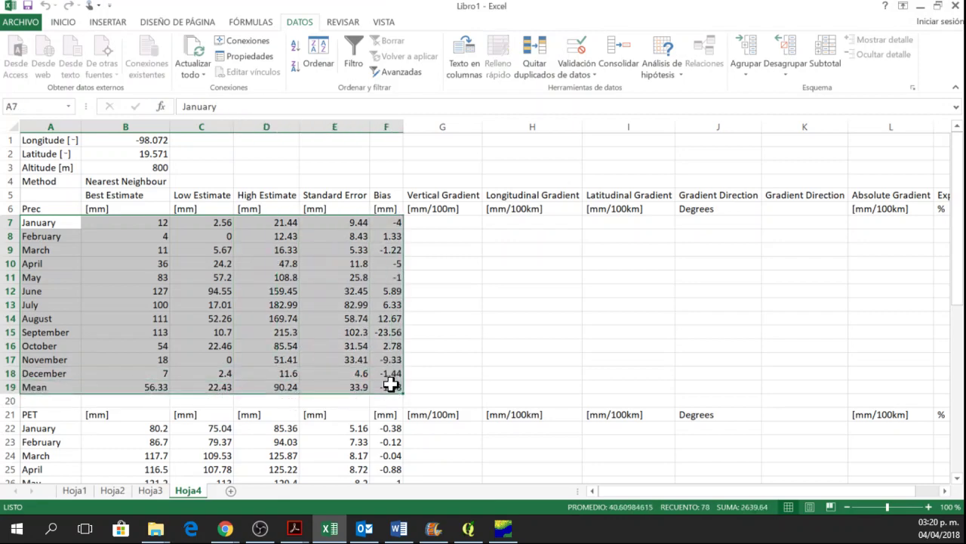
pyautogui.scroll(-4, 240, 388)
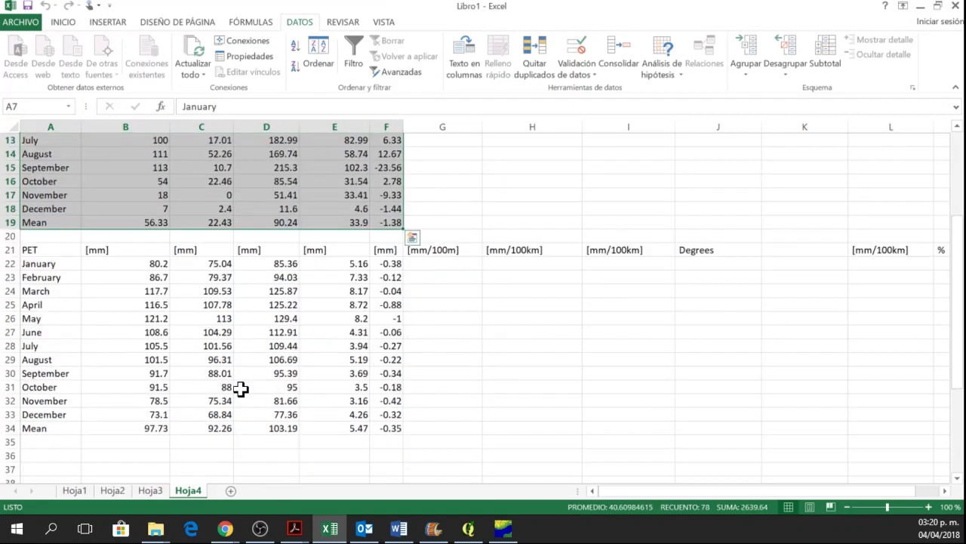
pyautogui.scroll(1, 227, 377)
pyautogui.click(213, 400)
pyautogui.click(172, 332)
pyautogui.scroll(1, 171, 332)
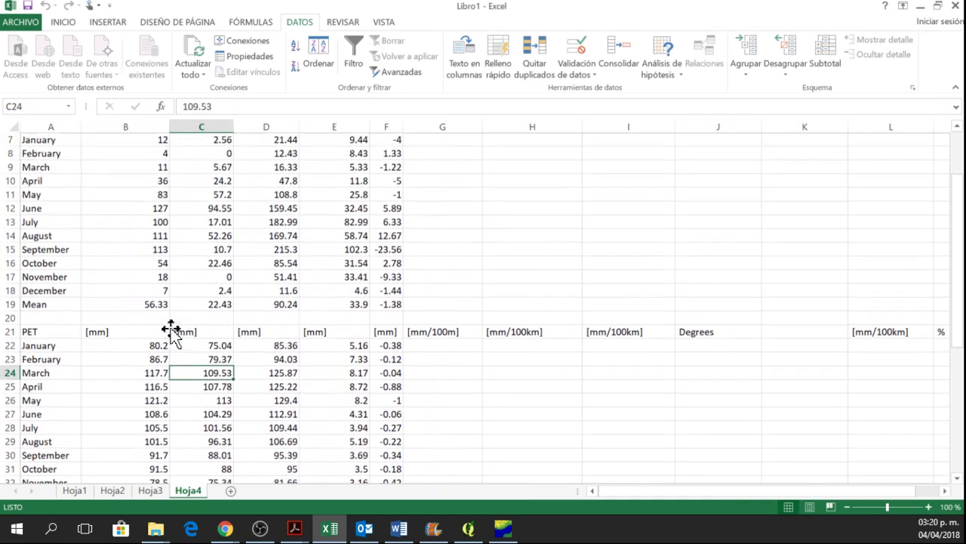
pyautogui.scroll(-2, 171, 332)
pyautogui.scroll(4, 143, 313)
pyautogui.click(141, 196)
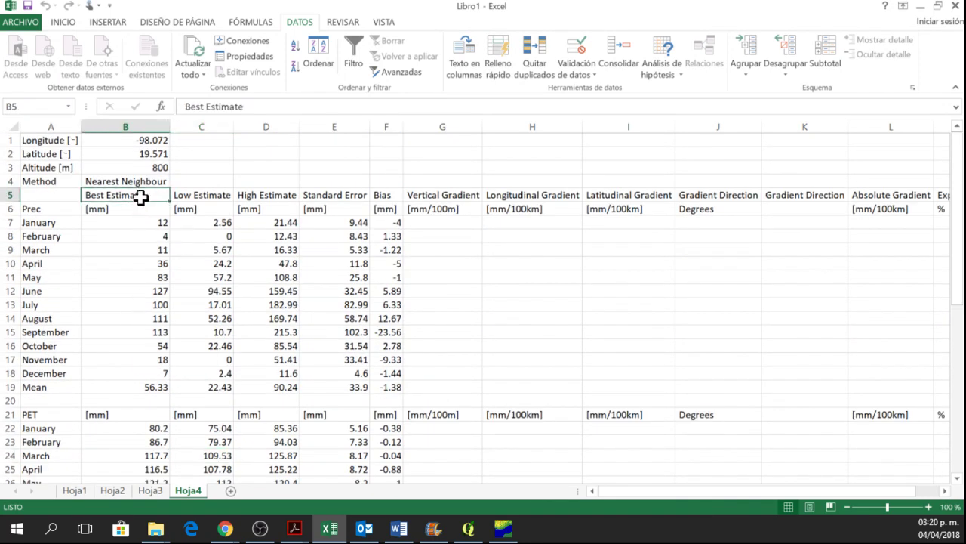
pyautogui.click(200, 196)
pyautogui.click(261, 194)
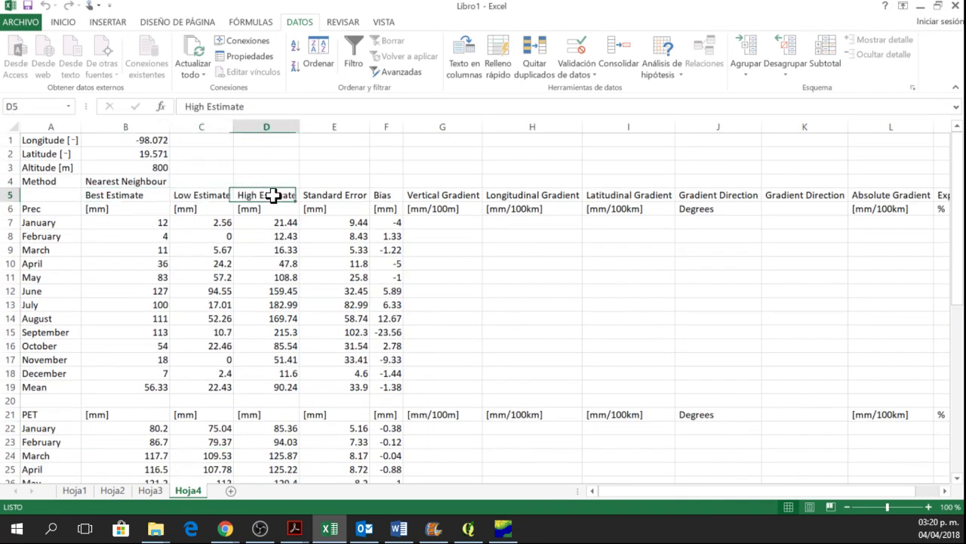
pyautogui.click(355, 195)
pyautogui.click(114, 195)
pyautogui.click(130, 127)
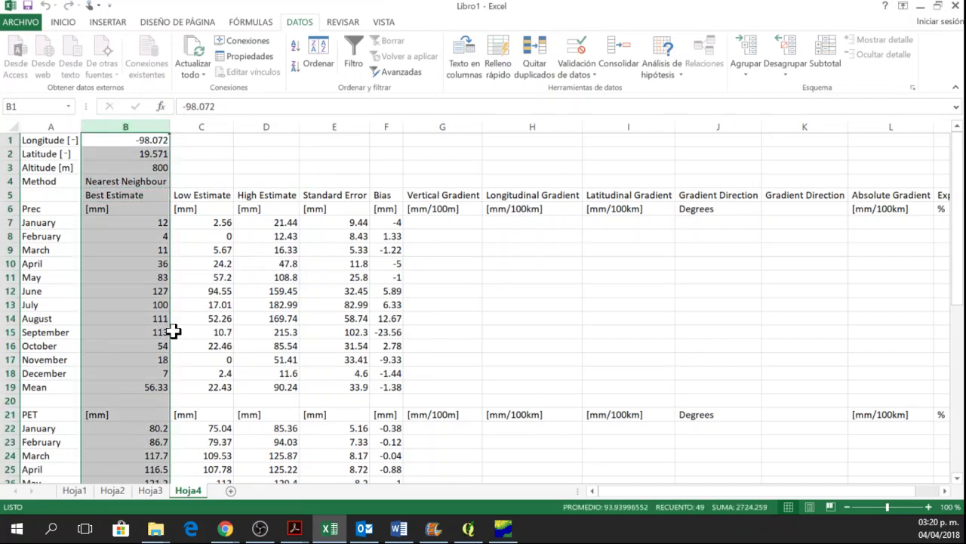
pyautogui.moveTo(173, 332); pyautogui.dragTo(147, 297)
pyautogui.click(160, 222)
pyautogui.click(160, 235)
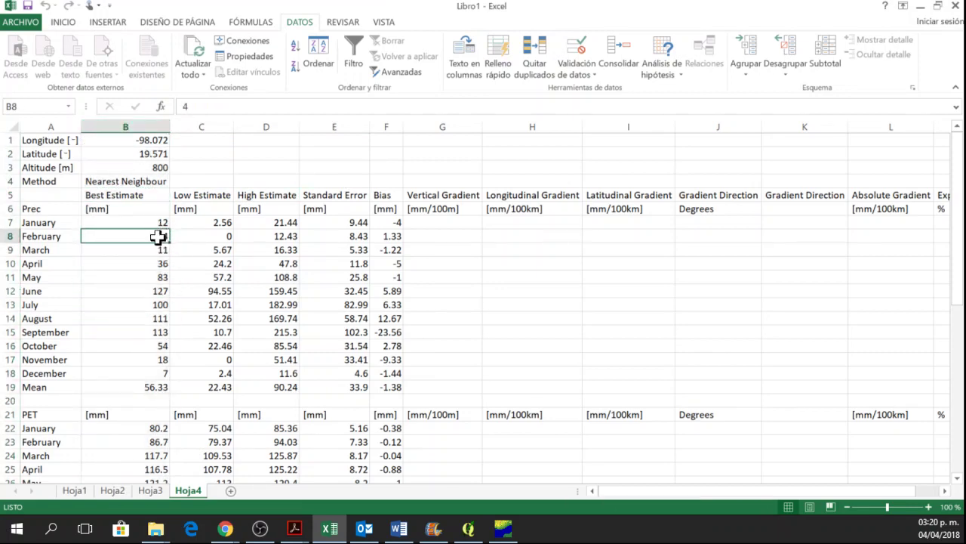
pyautogui.click(138, 387)
pyautogui.scroll(-1, 157, 332)
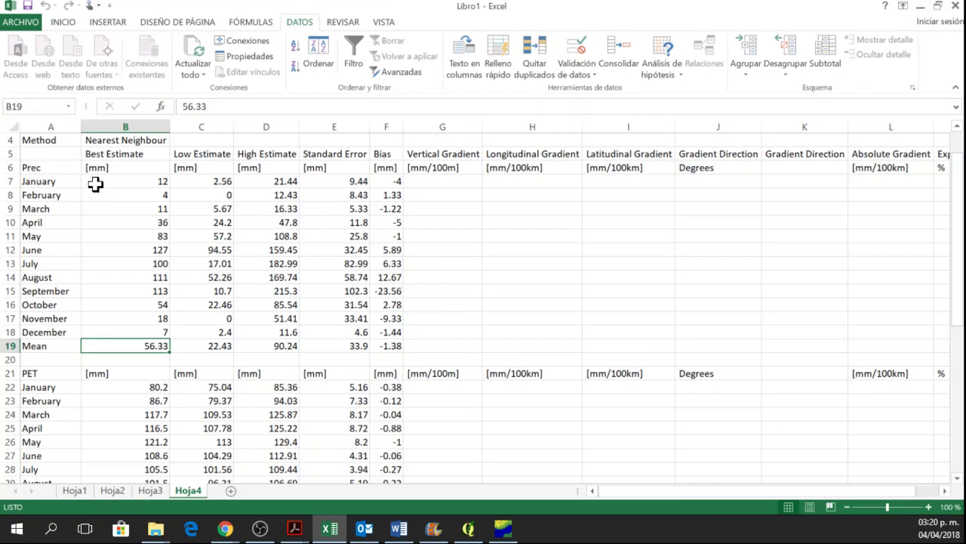
pyautogui.click(47, 185)
pyautogui.click(56, 236)
pyautogui.click(71, 289)
pyautogui.scroll(-2, 71, 286)
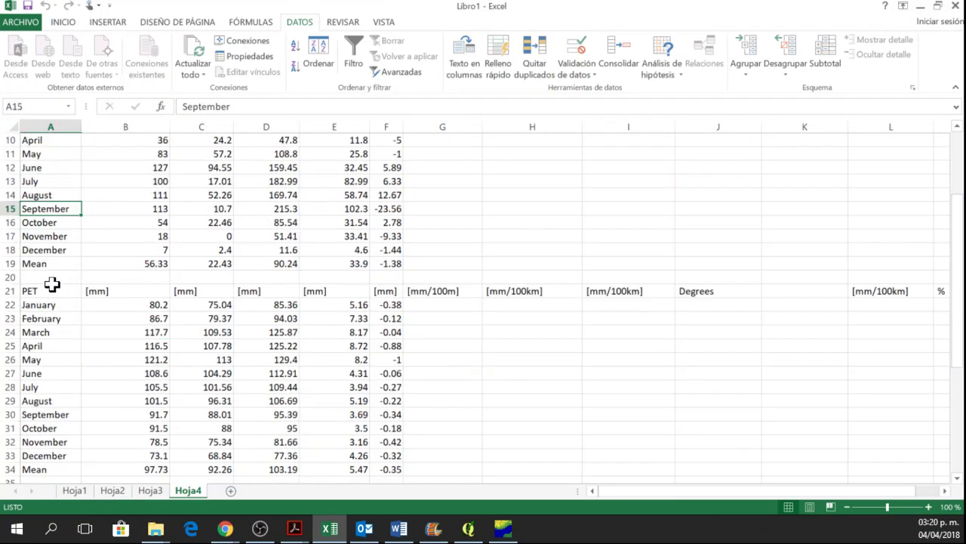
pyautogui.click(52, 288)
pyautogui.click(157, 306)
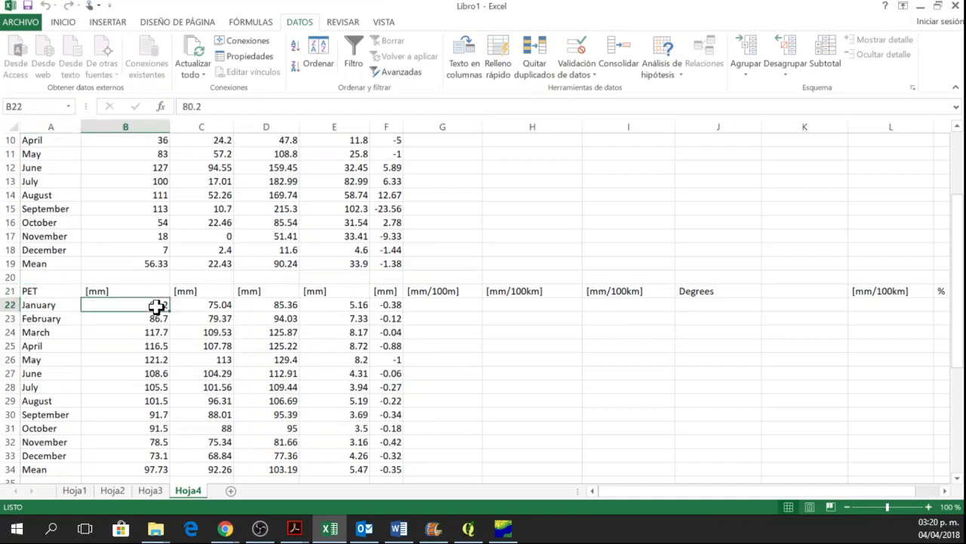
pyautogui.scroll(-2, 156, 306)
pyautogui.scroll(2, 155, 306)
pyautogui.scroll(-1, 154, 306)
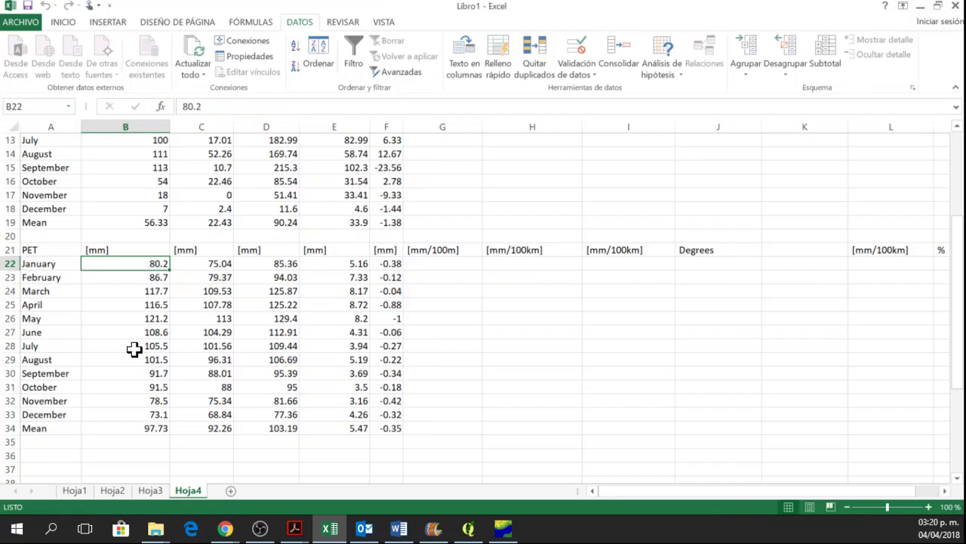
pyautogui.scroll(-1, 134, 349)
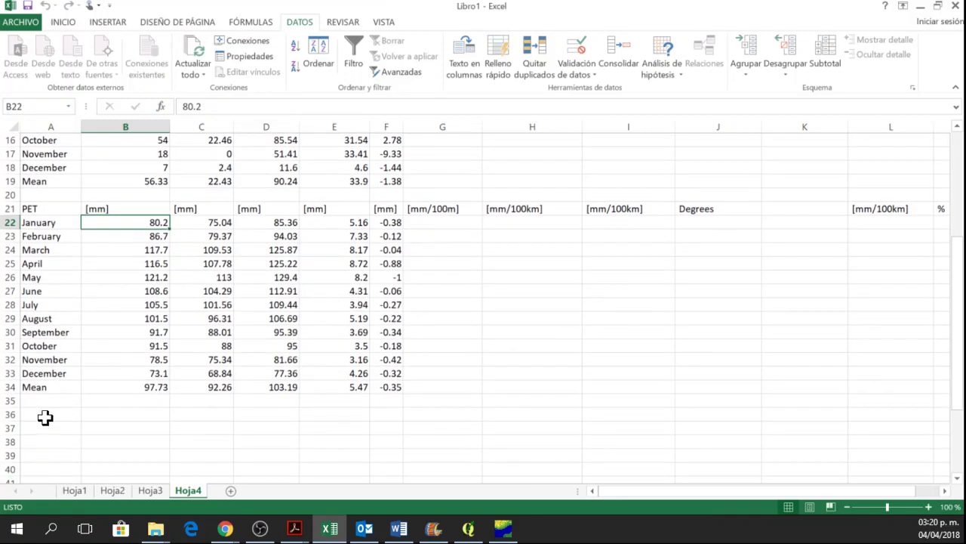
# Step: Enter the label 'Water Surplus' in A37 and widen column A to fit it
pyautogui.click(43, 416)
pyautogui.click(48, 427)
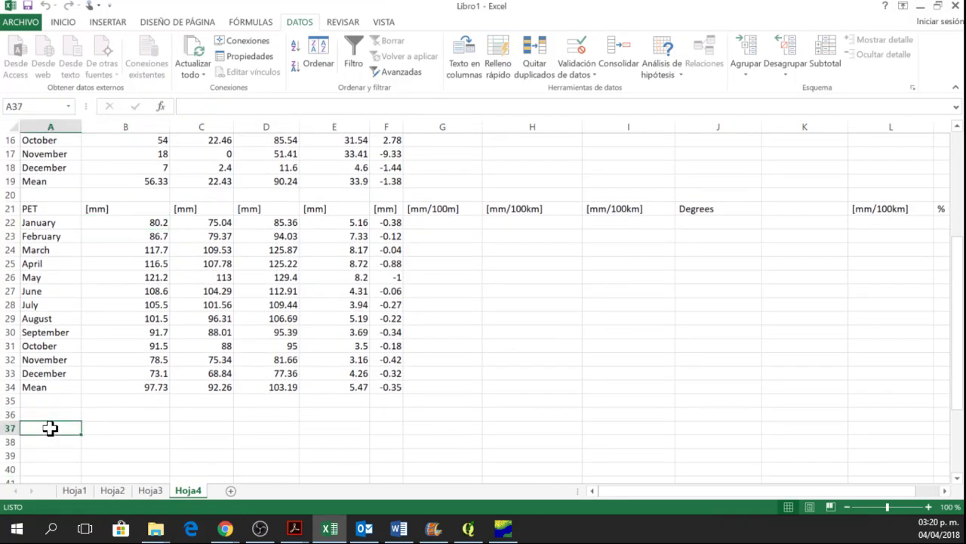
pyautogui.write('Water Surplus')
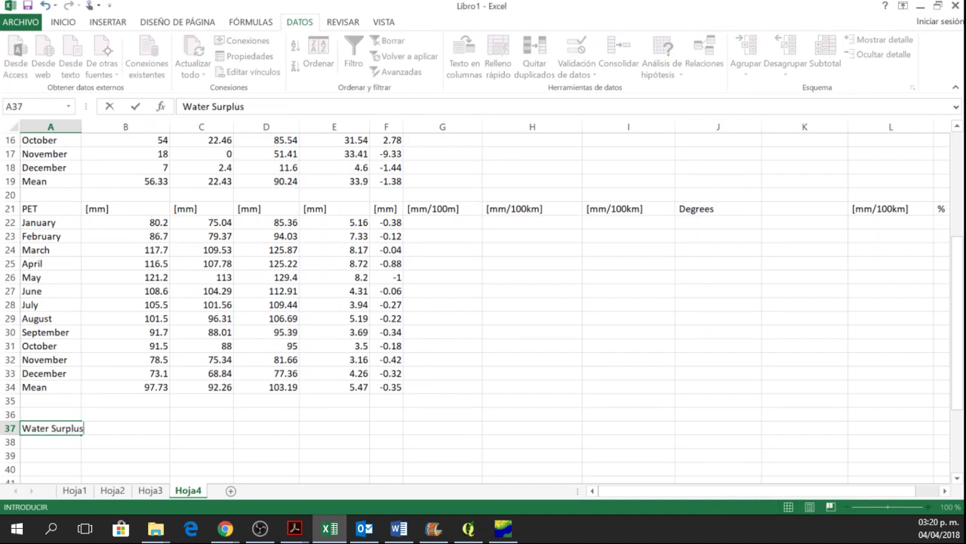
pyautogui.press('Return')
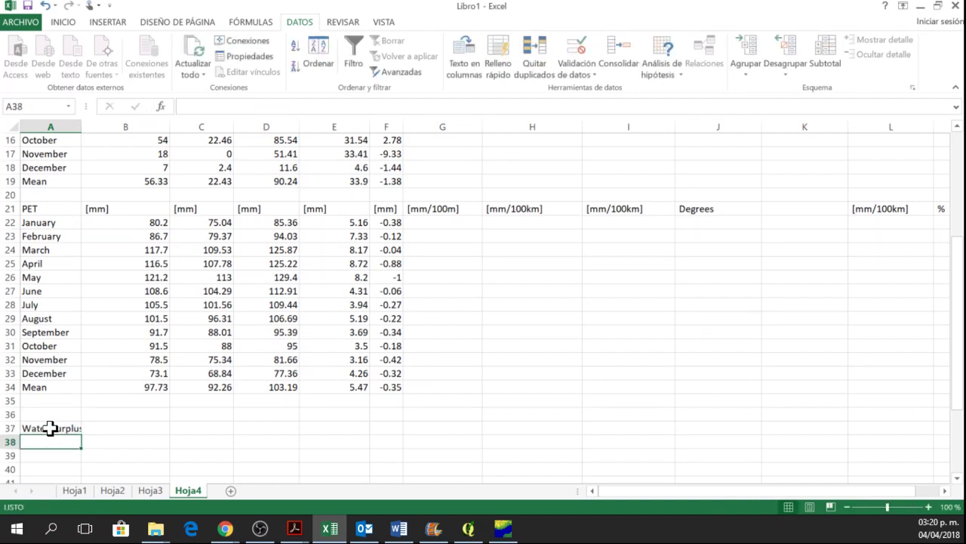
pyautogui.press('Tab')
pyautogui.moveTo(79, 122); pyautogui.dragTo(91, 123)
# Step: Enter =B19-B34 in B37, mean precipitation minus mean PET, giving -41.4
pyautogui.click(137, 427)
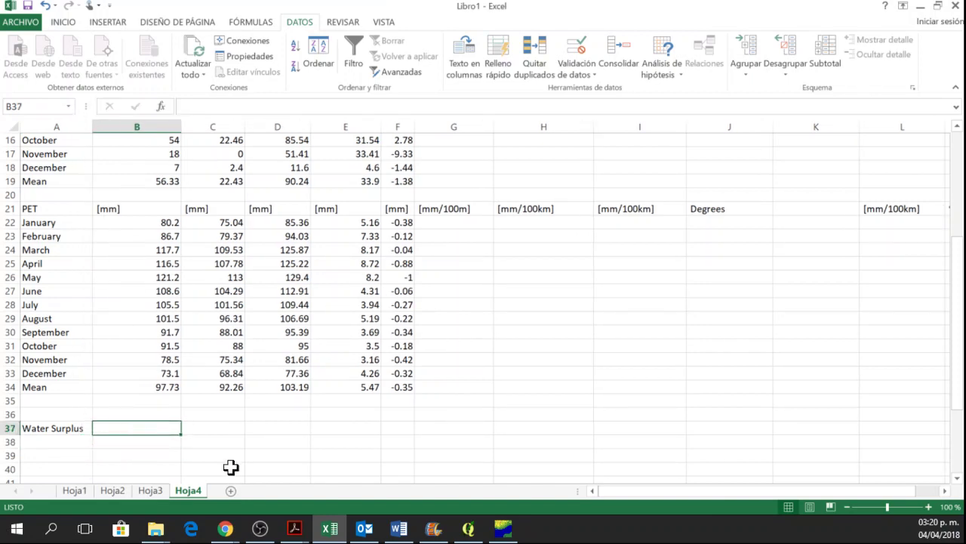
pyautogui.write('=')
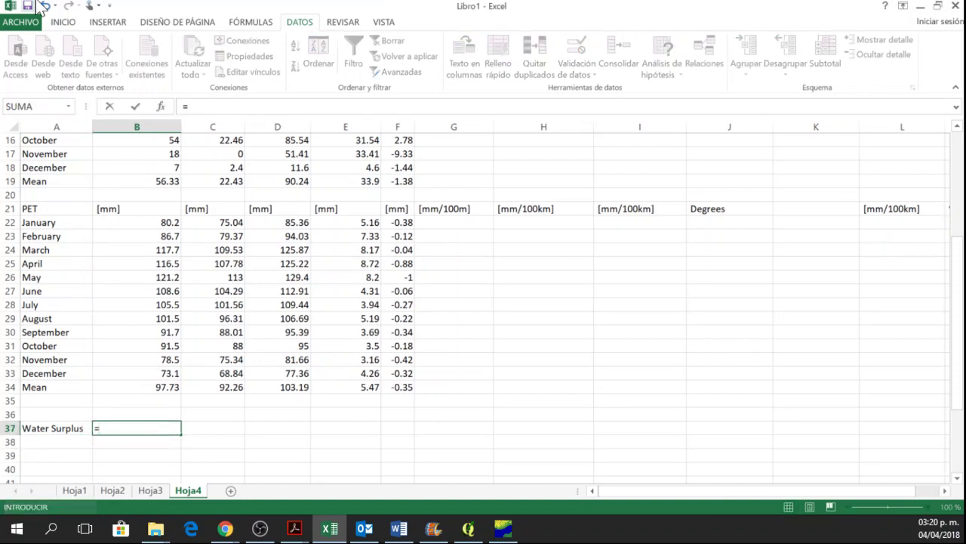
pyautogui.click(134, 183)
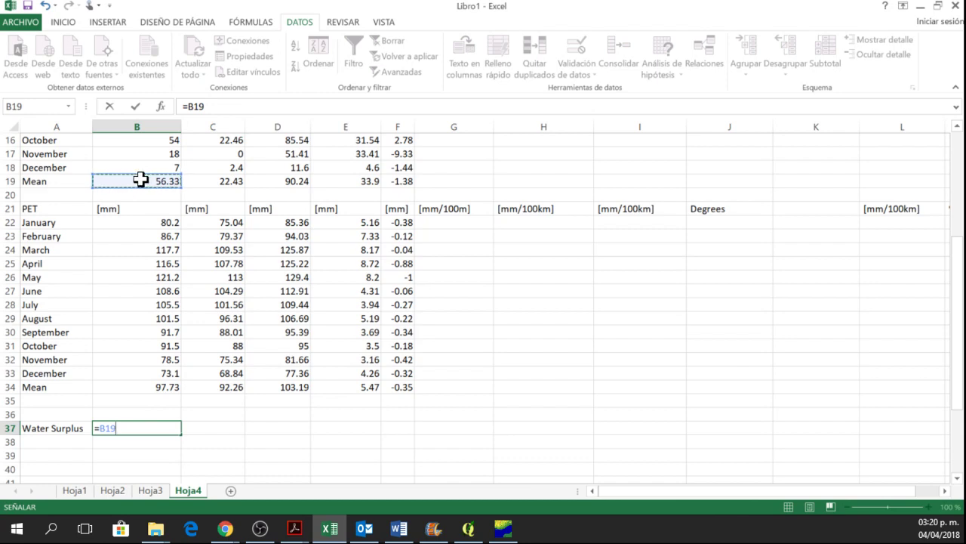
pyautogui.scroll(3, 140, 179)
pyautogui.scroll(-1, 141, 179)
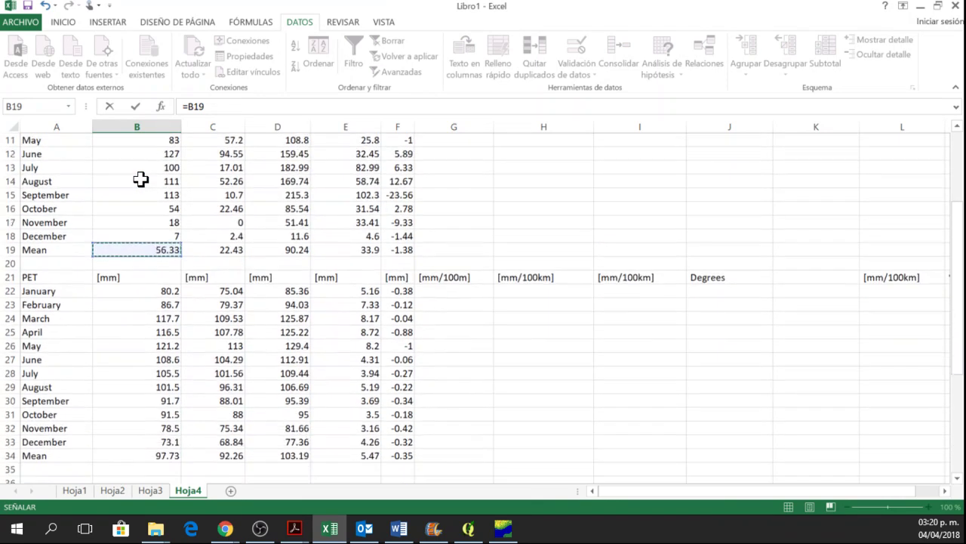
pyautogui.scroll(-1, 140, 179)
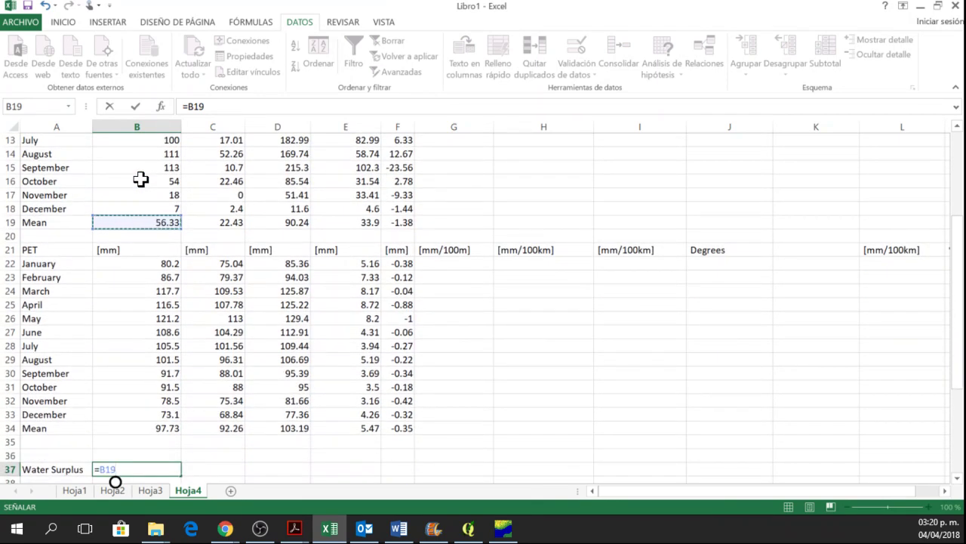
pyautogui.write('-')
pyautogui.click(166, 428)
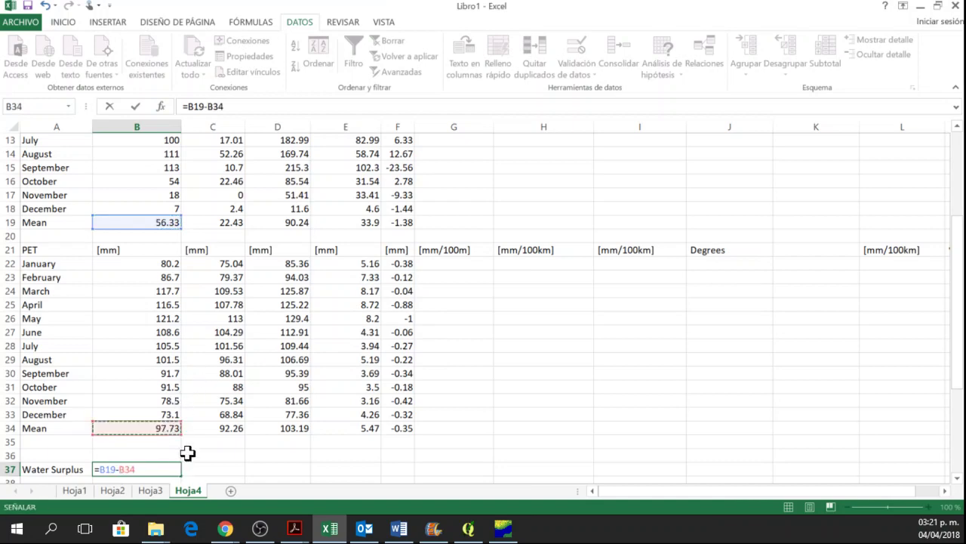
pyautogui.press('Return')
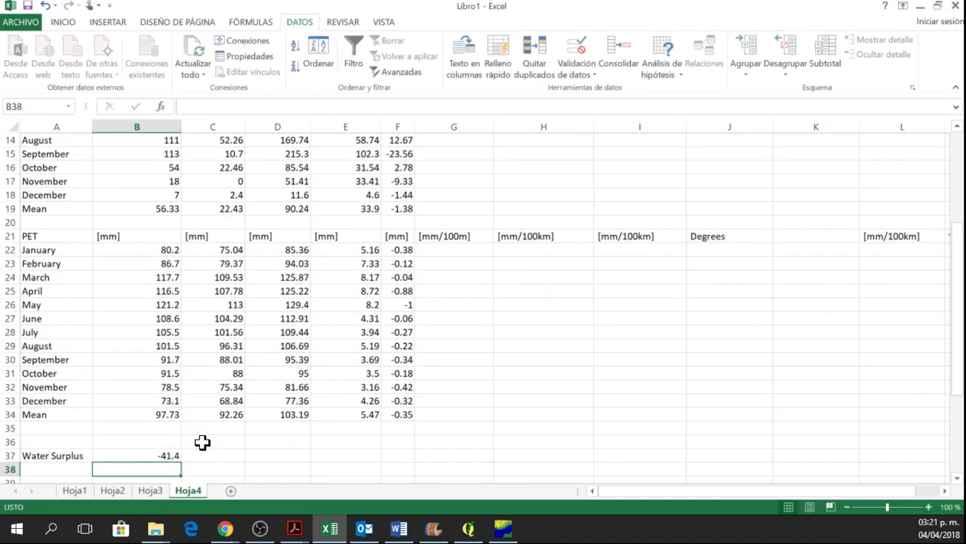
# Step: Check the Water Surplus label, the B37 formula and the PET values
pyautogui.click(207, 455)
pyautogui.click(169, 446)
pyautogui.click(149, 458)
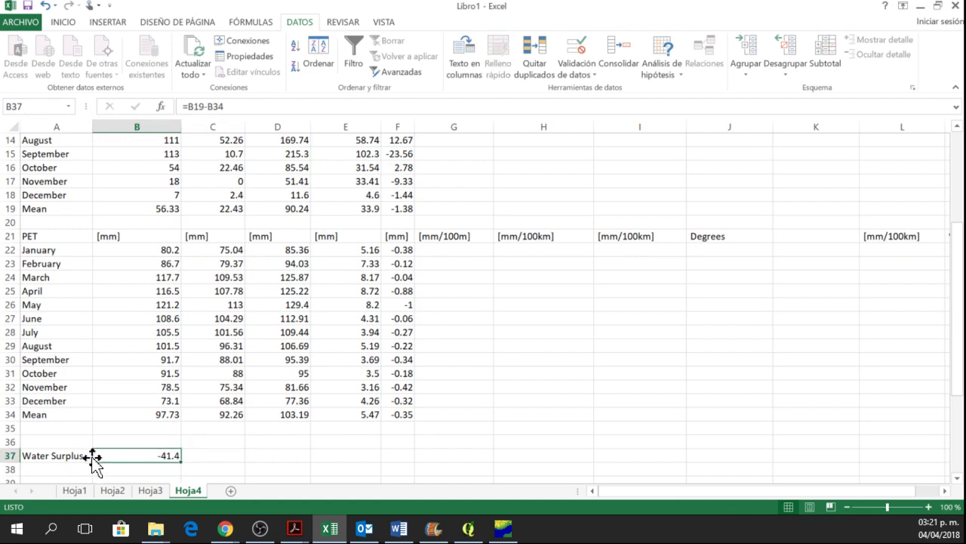
pyautogui.click(83, 455)
pyautogui.click(125, 456)
pyautogui.scroll(2, 157, 362)
pyautogui.scroll(3, 156, 362)
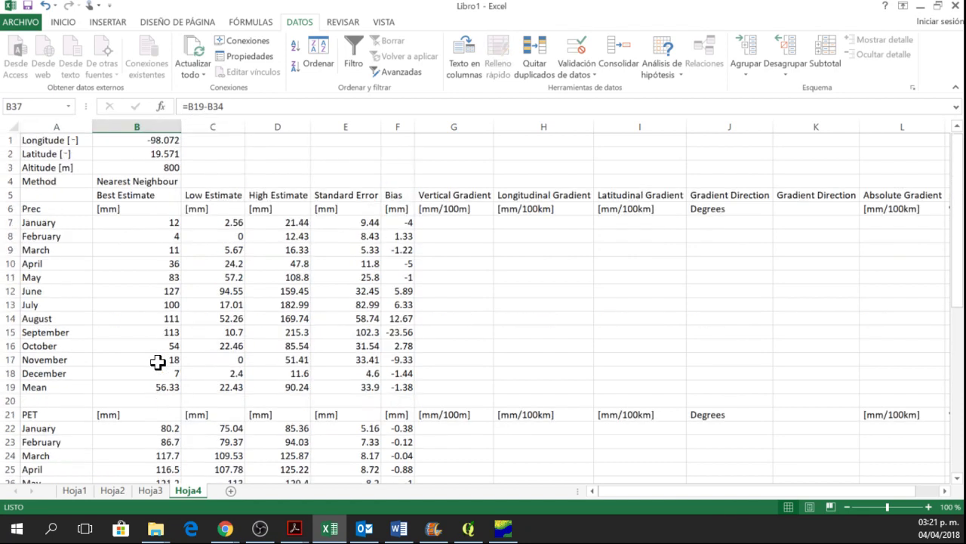
pyautogui.scroll(-2, 161, 362)
pyautogui.click(159, 360)
pyautogui.click(158, 384)
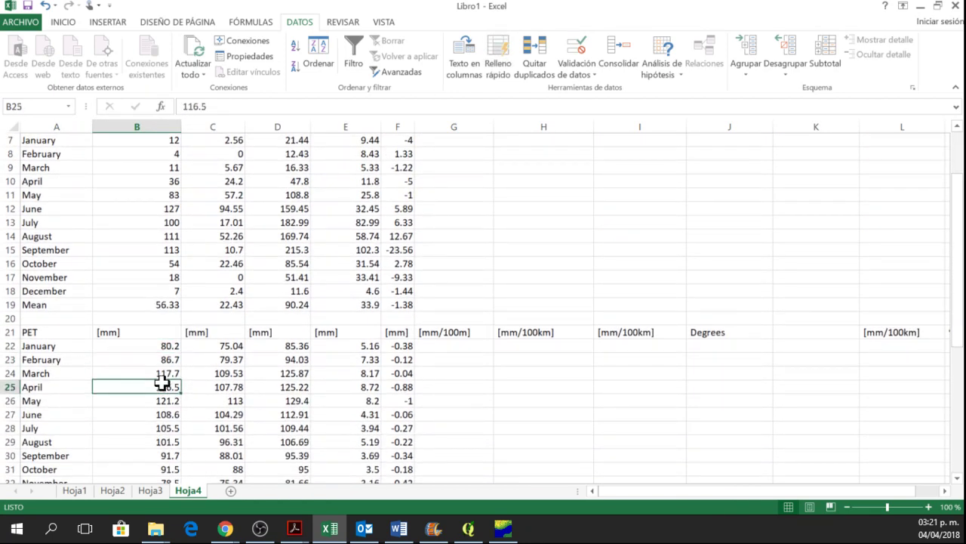
pyautogui.scroll(-3, 158, 392)
pyautogui.click(65, 427)
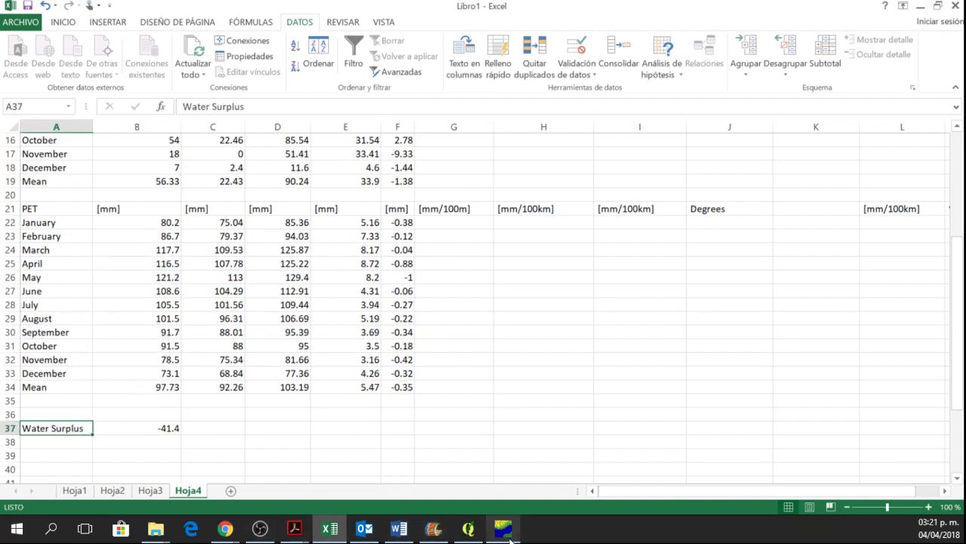
# Step: Bring the New_LocClim Prec/PET results window back to the front
pyautogui.moveTo(510, 532)
pyautogui.click(516, 462)
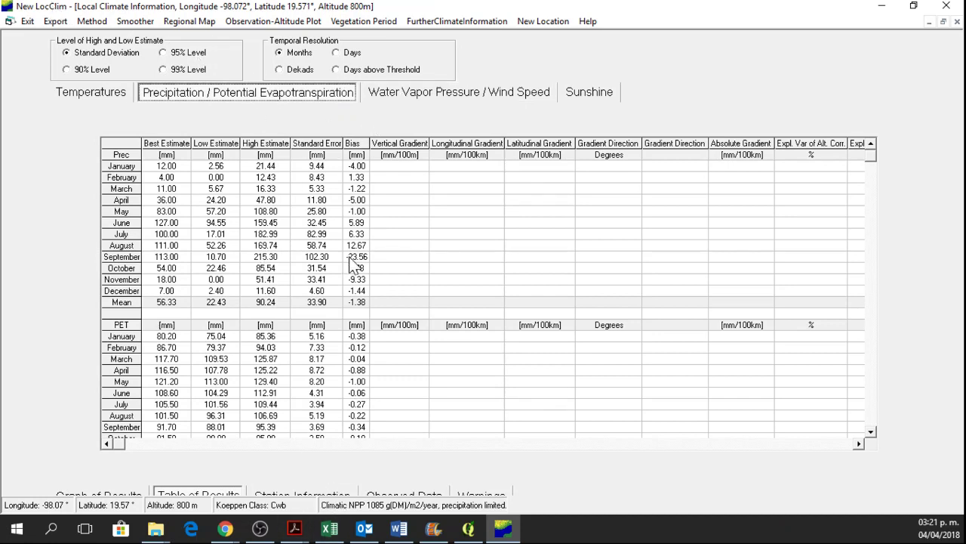
# Step: Bring the Local Climate Estimator page forward, highlight its New_LocClim description paragraph, then minimize Chrome
pyautogui.moveTo(225, 529)
pyautogui.click(315, 451)
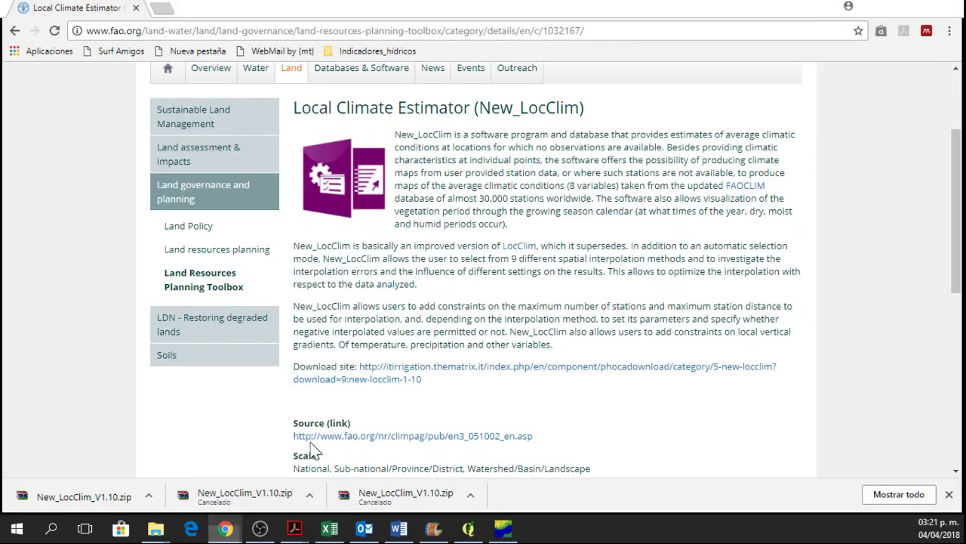
pyautogui.moveTo(394, 146); pyautogui.dragTo(476, 198)
pyautogui.click(483, 215)
pyautogui.moveTo(391, 145); pyautogui.dragTo(519, 232)
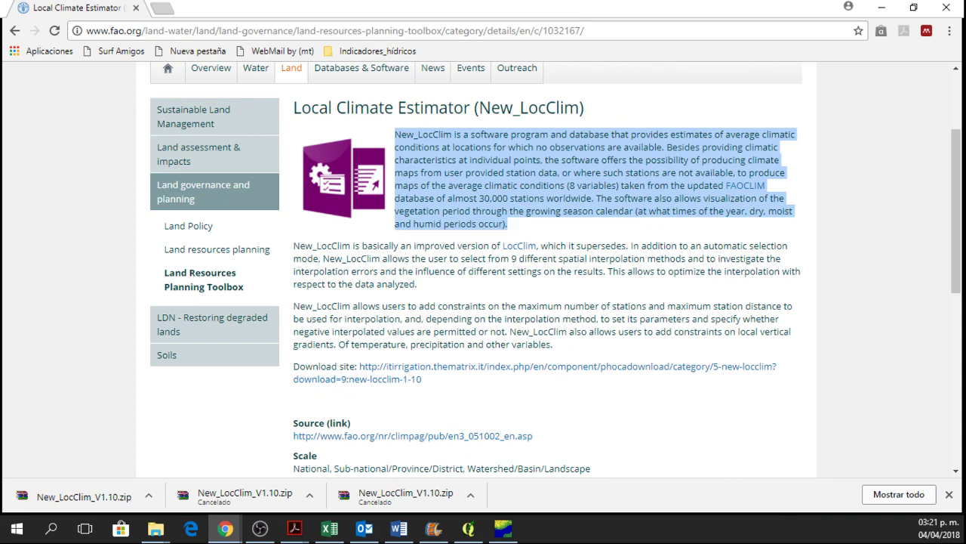
pyautogui.click(884, 9)
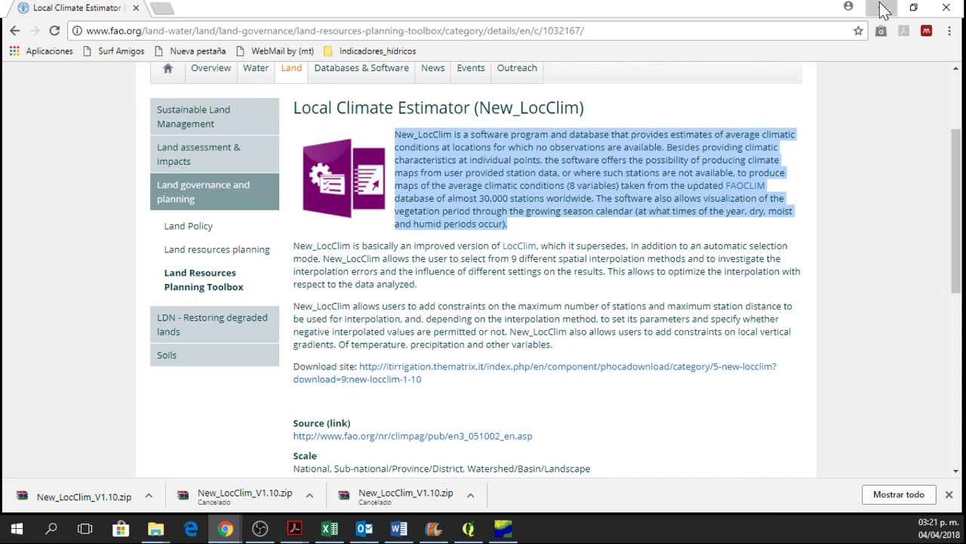
pyautogui.click(216, 370)
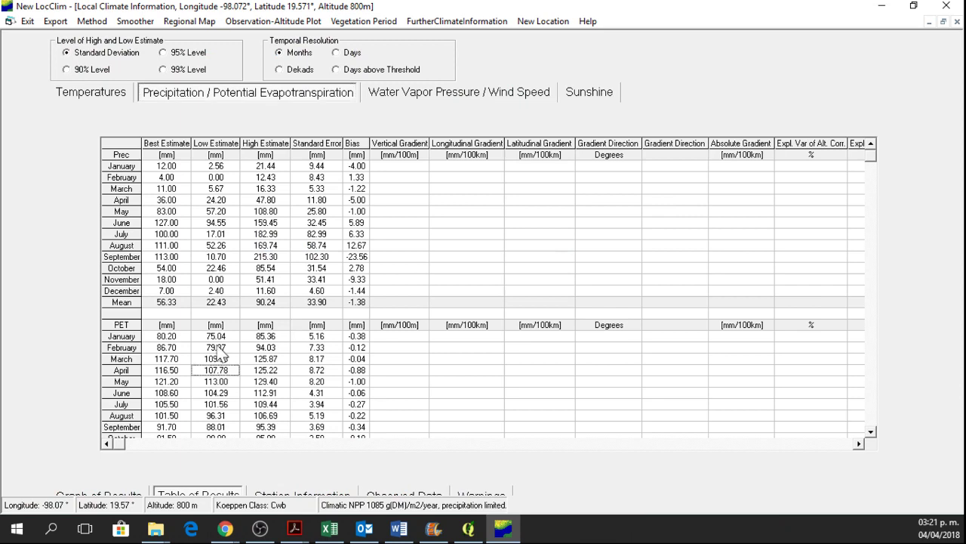
pyautogui.click(215, 336)
pyautogui.click(216, 268)
pyautogui.click(223, 305)
pyautogui.click(192, 292)
pyautogui.press('Tab')
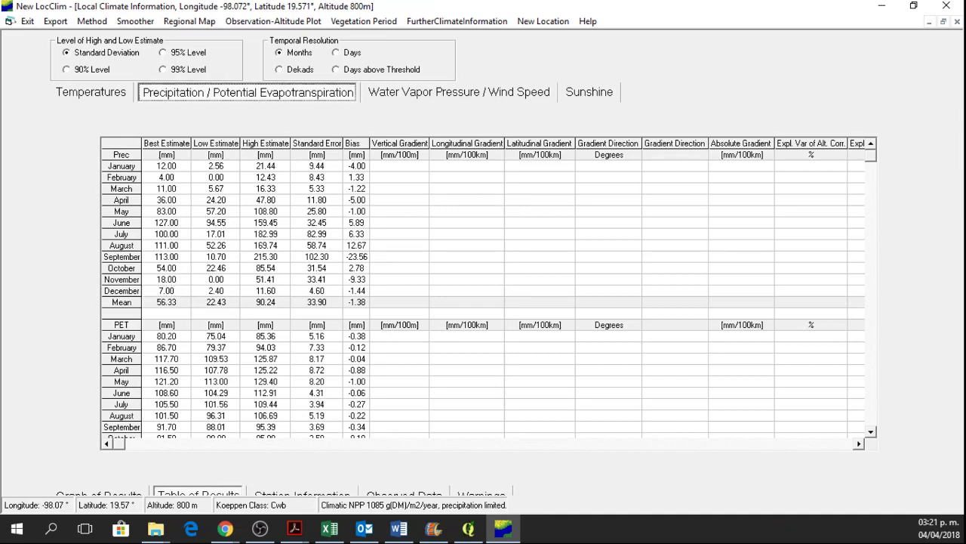
pyautogui.hotkey('alt', 'Tab')
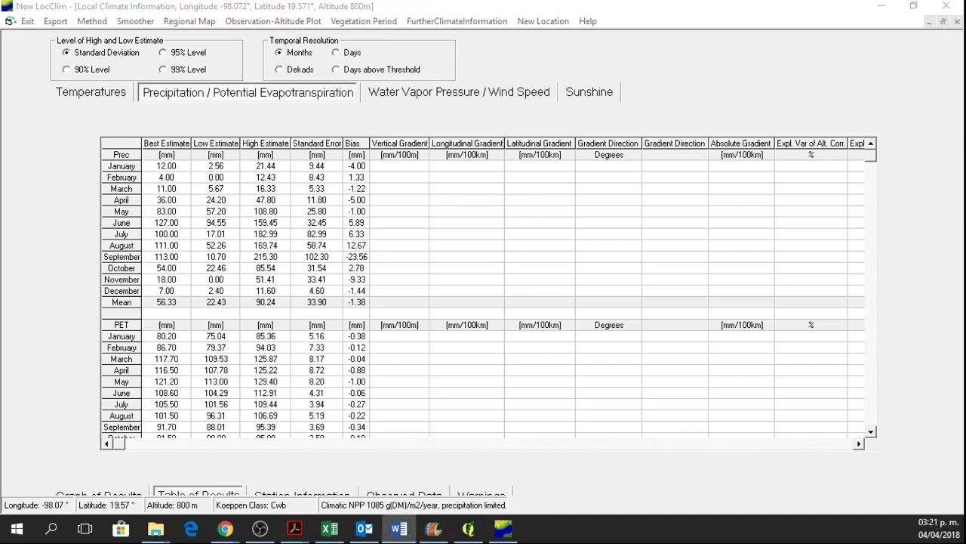